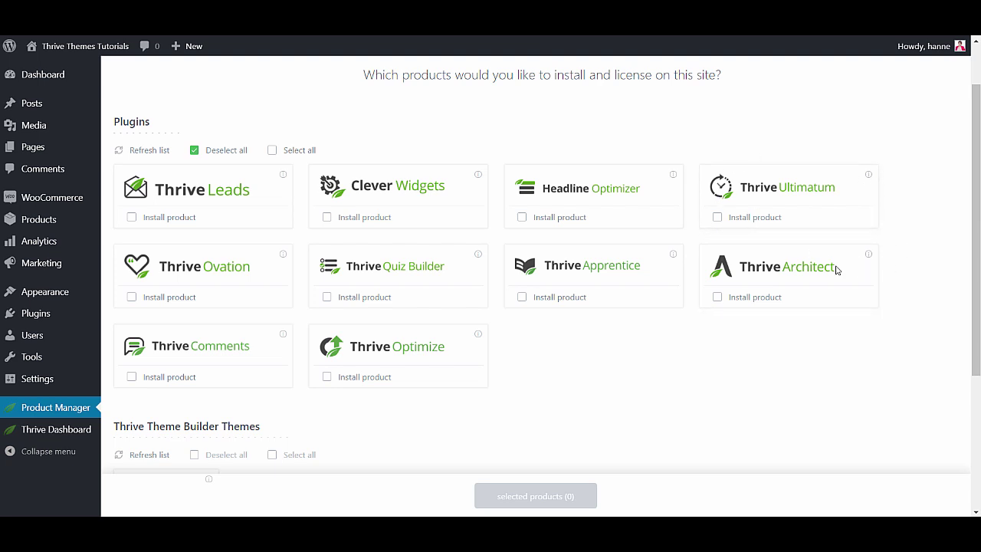
Step: Review the Thrive products offered for installation and open the site's list of installed themes
scroll(764, 354, "down", 3)
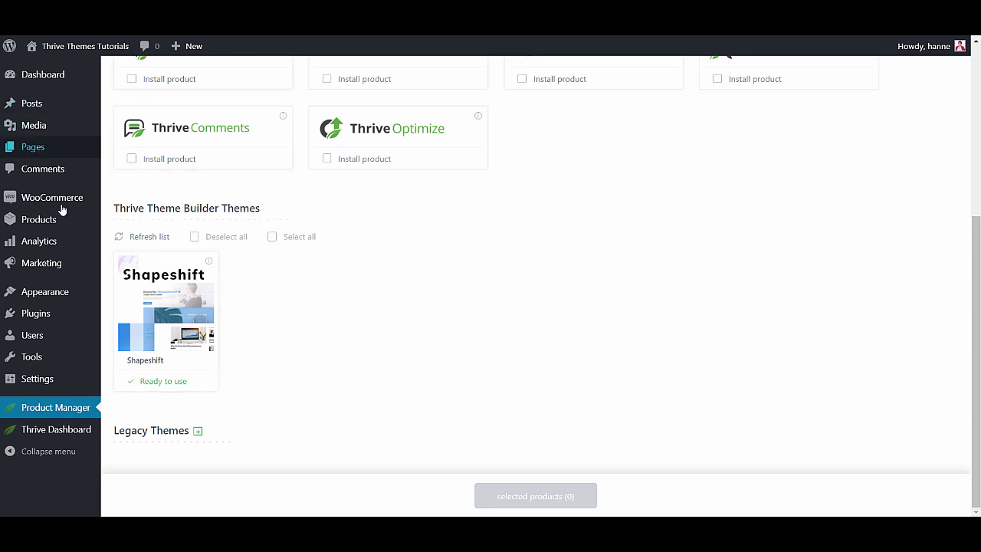
mouse_move(53, 300)
left_click(115, 293)
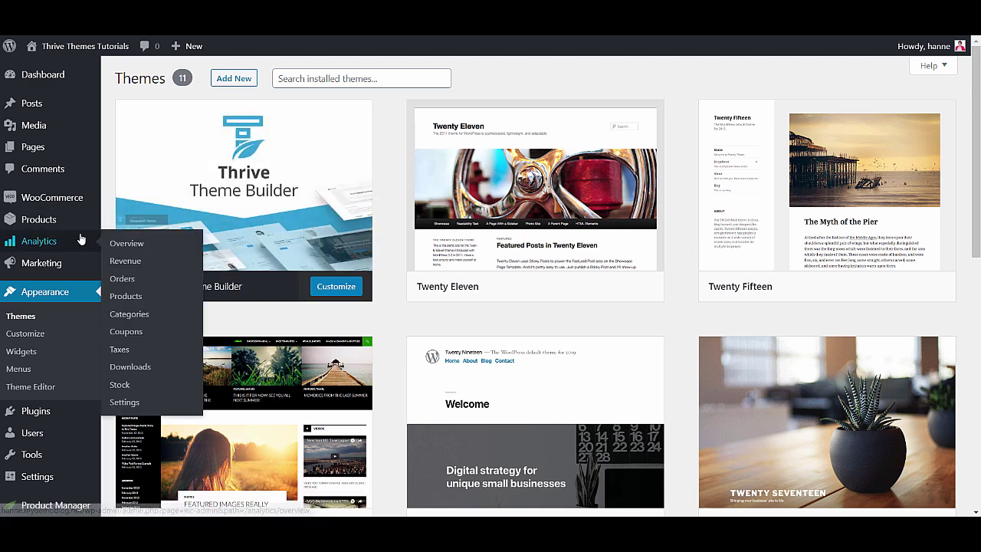
Step: Open Thrive Theme Builder and look over the site's current blog front page
scroll(80, 239, "down", 3)
mouse_move(56, 475)
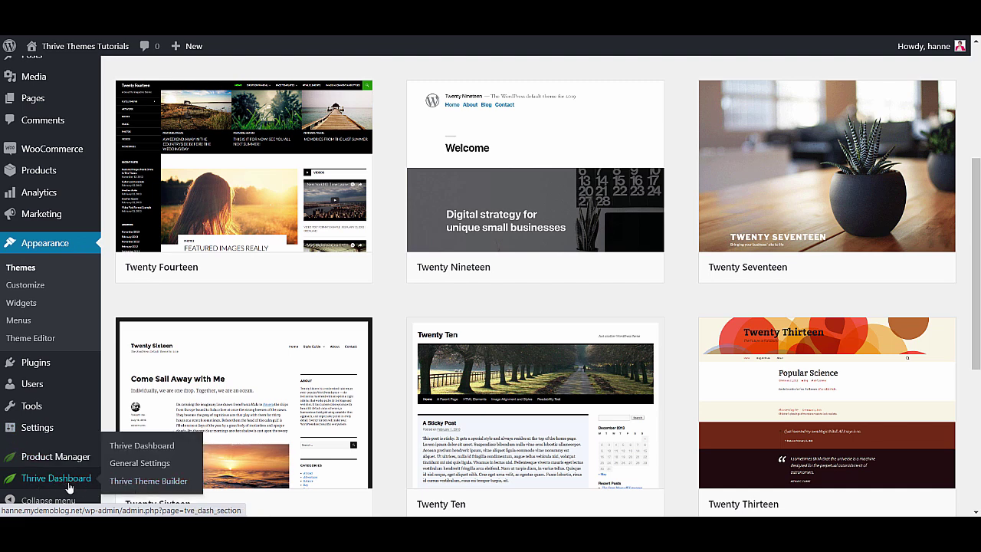
left_click(150, 482)
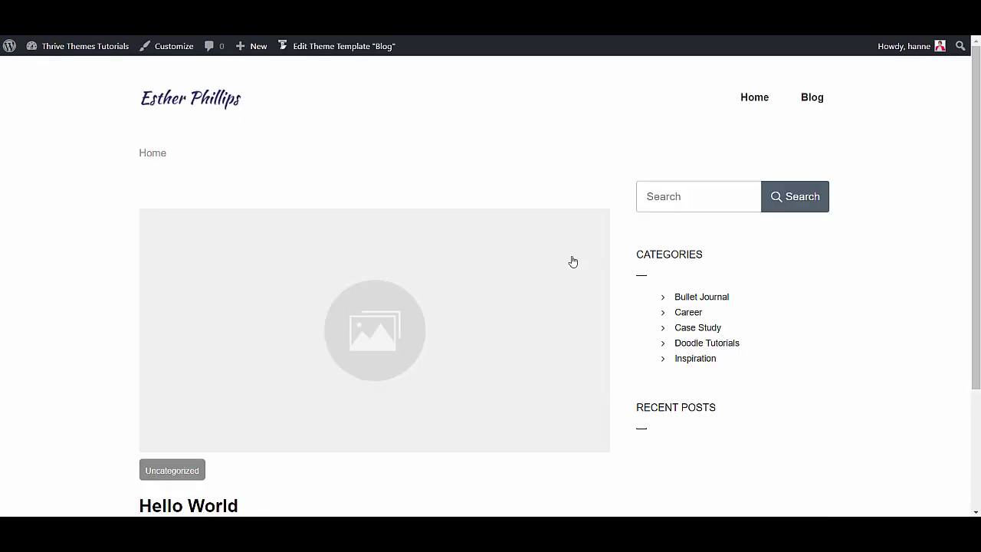
scroll(911, 250, "down", 3)
scroll(912, 250, "up", 3)
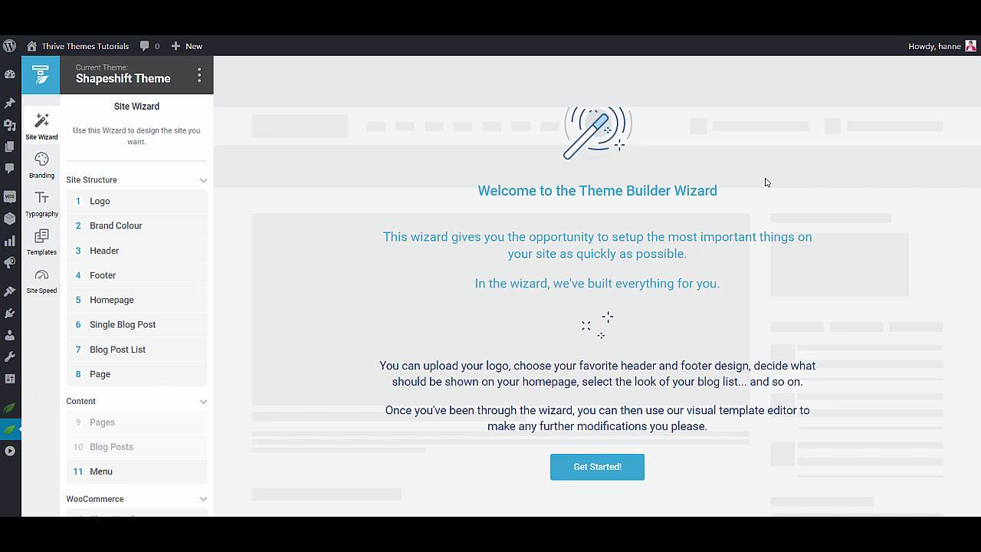
Step: Start the site wizard, view the media library's logo options, and continue with the existing logo
left_click(599, 475)
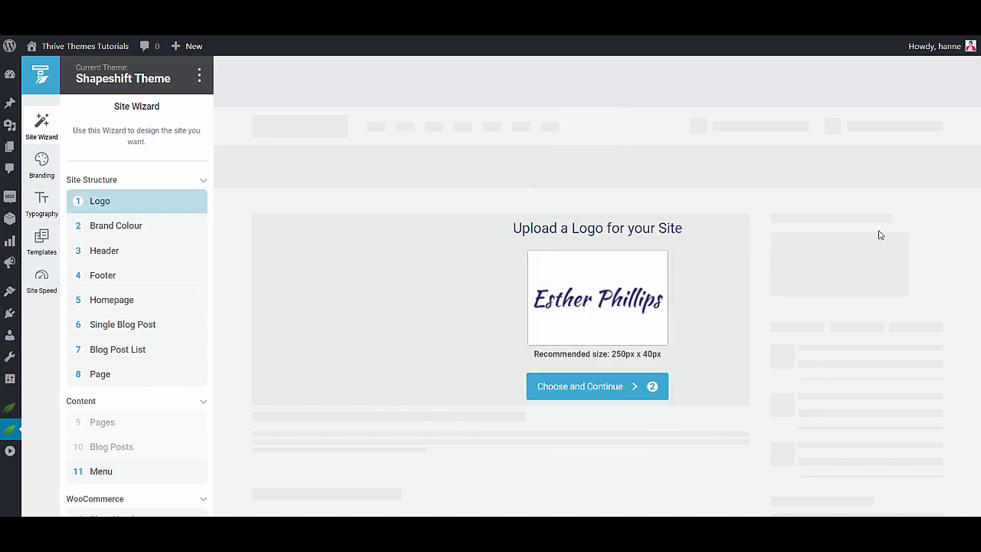
left_click(617, 301)
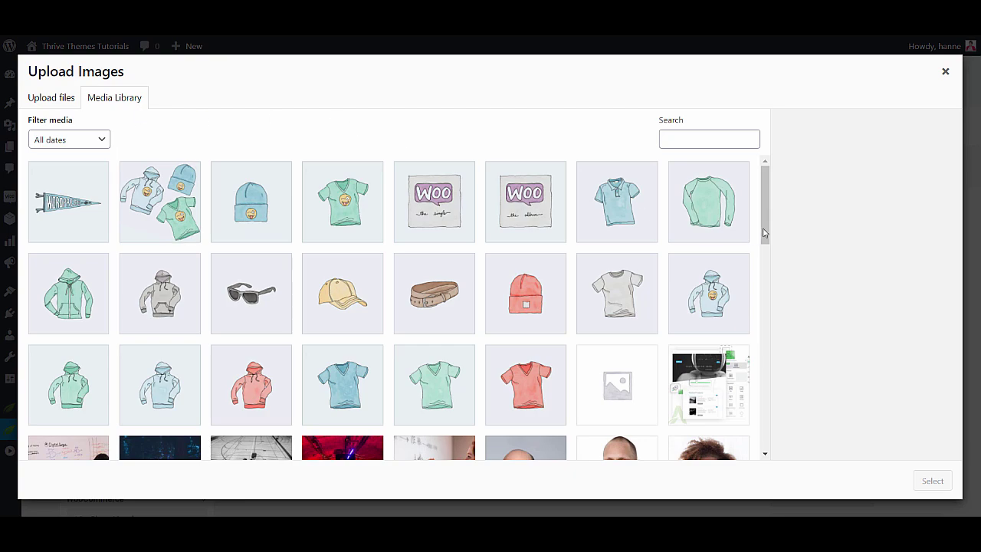
left_click_drag(768, 201, 777, 180)
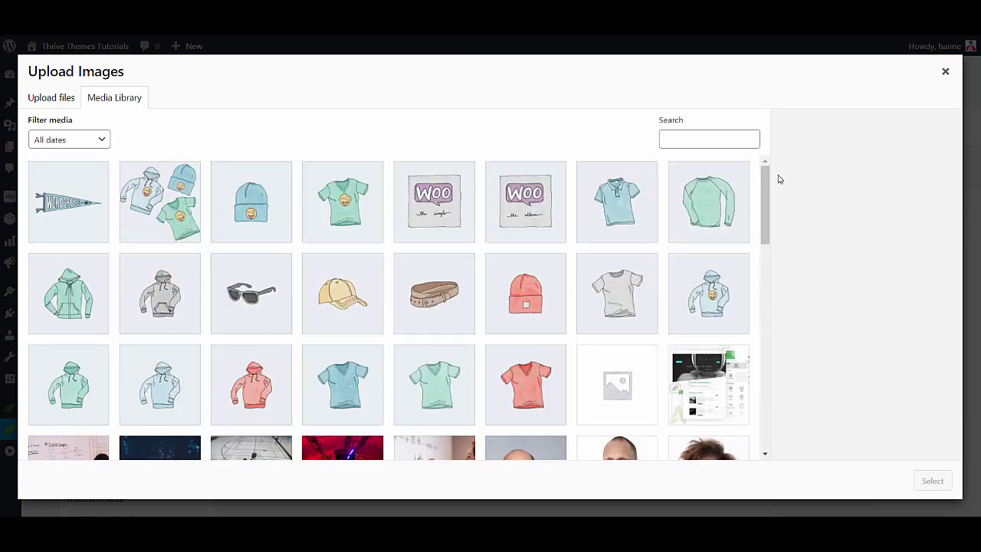
left_click(944, 71)
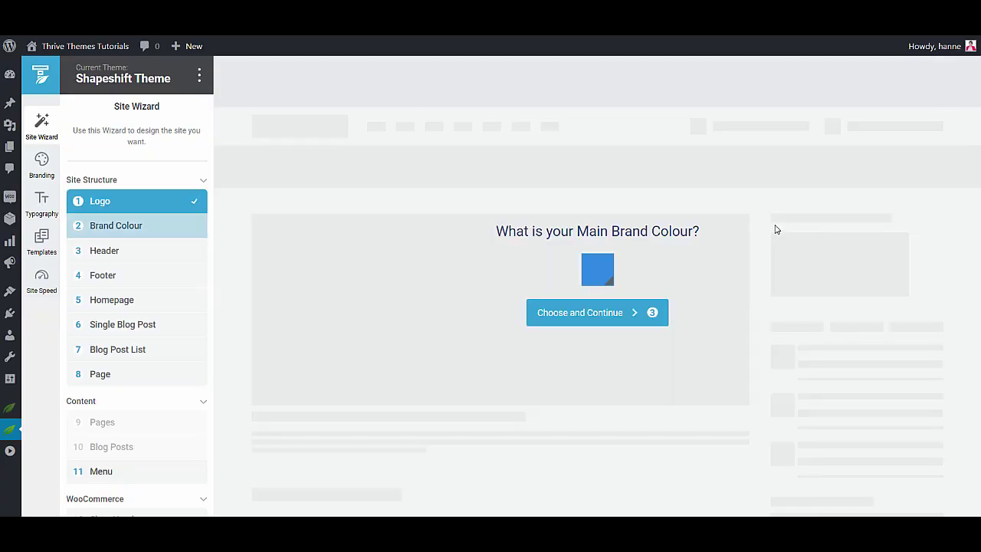
Step: Set the main brand colour to a reddish orange by shifting its hue, and continue to the header
left_click(598, 271)
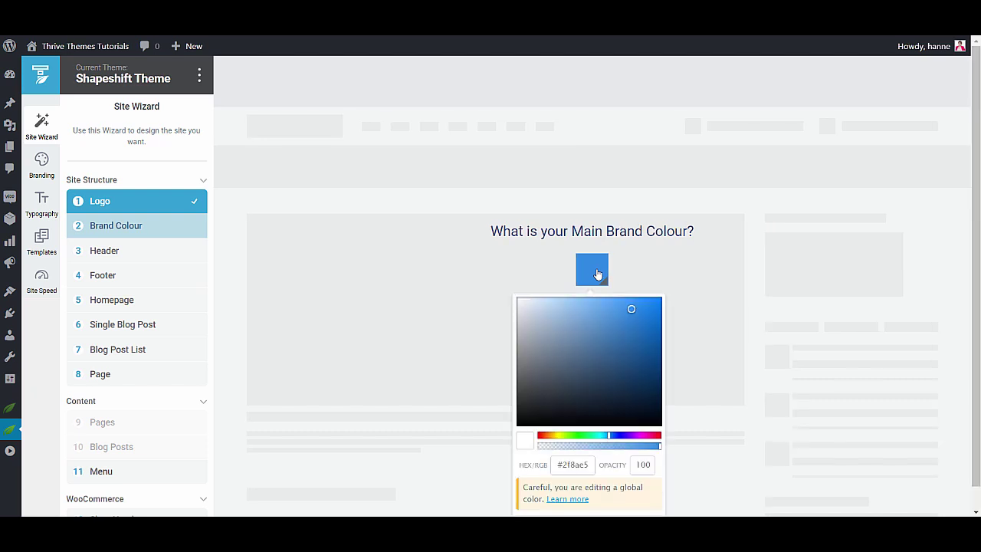
scroll(727, 282, "down", 1)
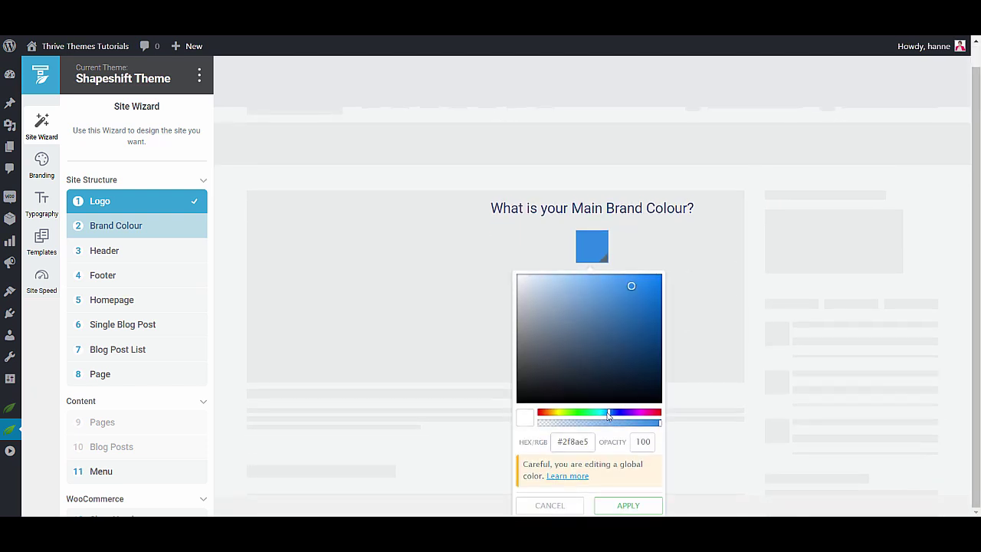
left_click(609, 414)
left_click_drag(609, 415, 551, 415)
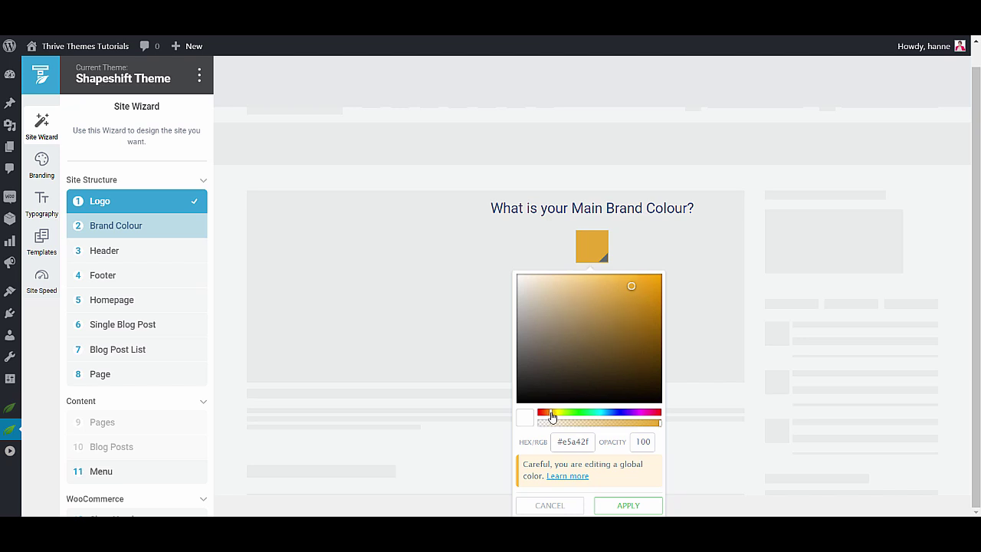
left_click_drag(551, 416, 541, 415)
left_click(716, 258)
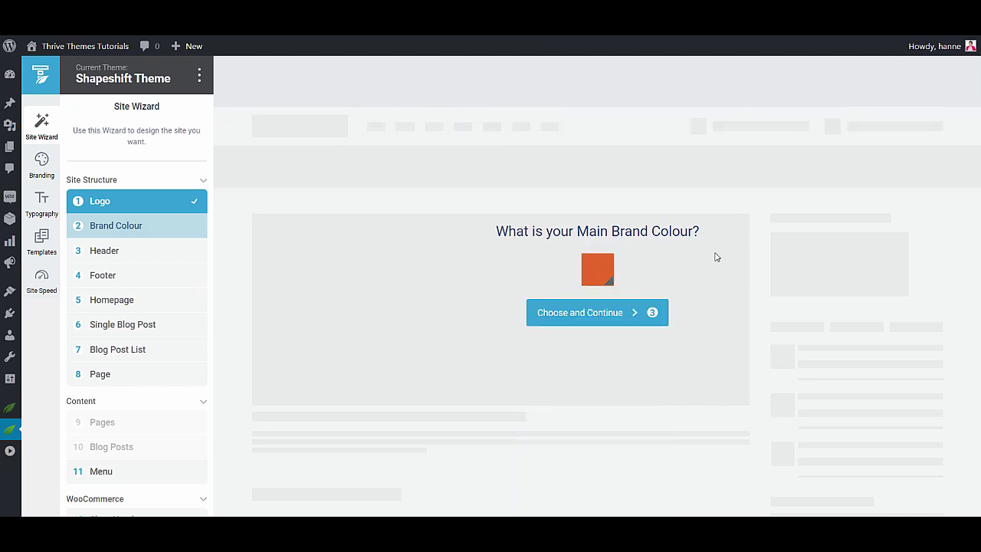
left_click(598, 325)
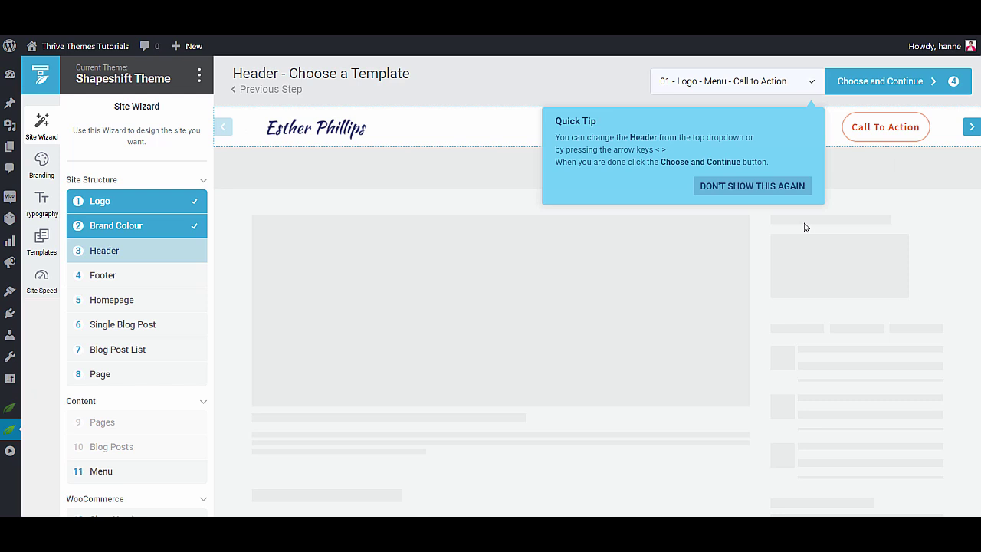
Step: Compare the header templates, choose "Logo - Social - Menu", and continue to the footer
left_click(765, 105)
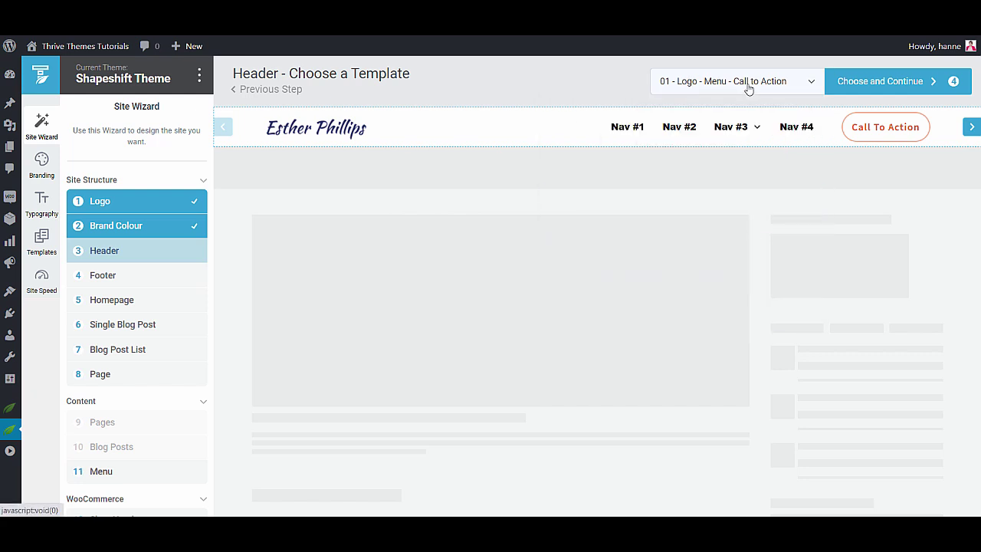
left_click(800, 86)
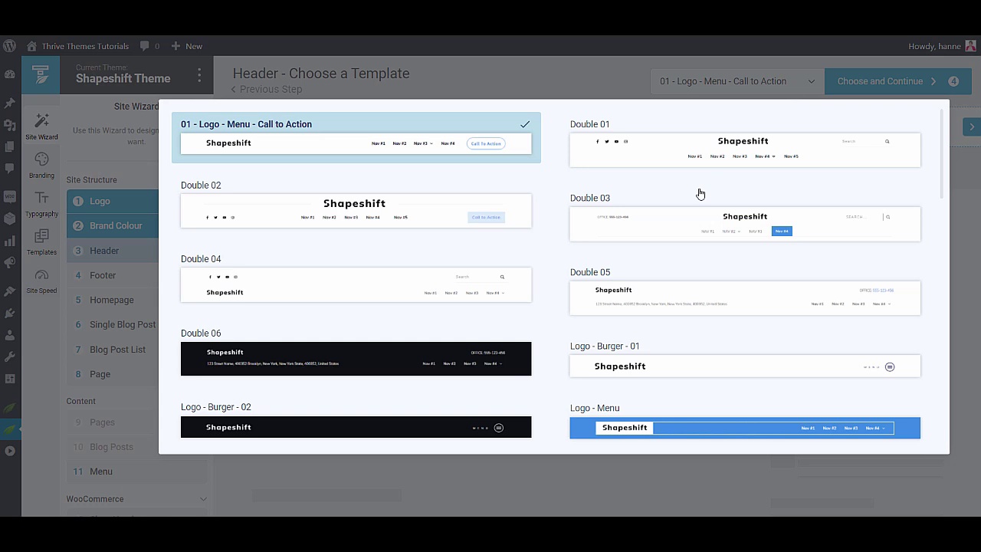
scroll(700, 193, "down", 4)
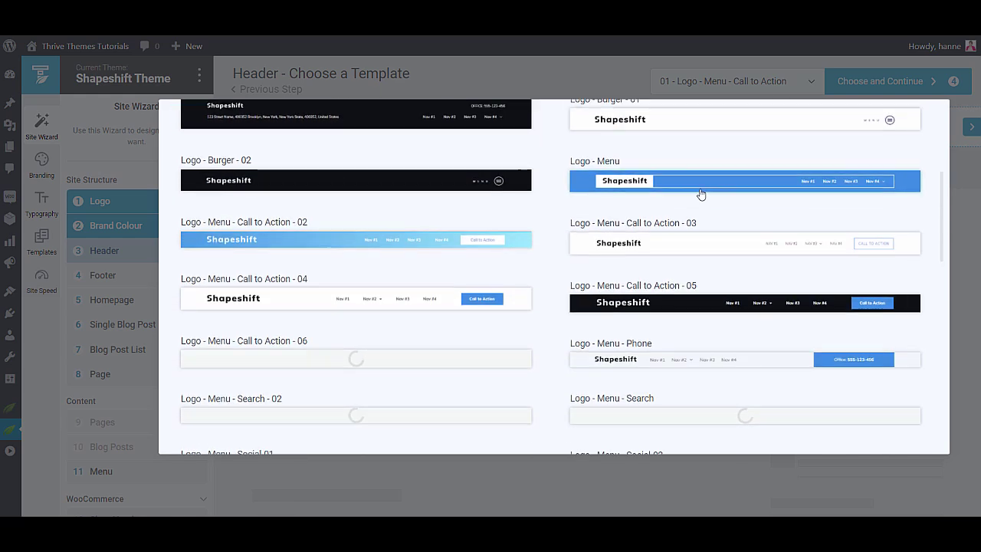
scroll(700, 193, "down", 5)
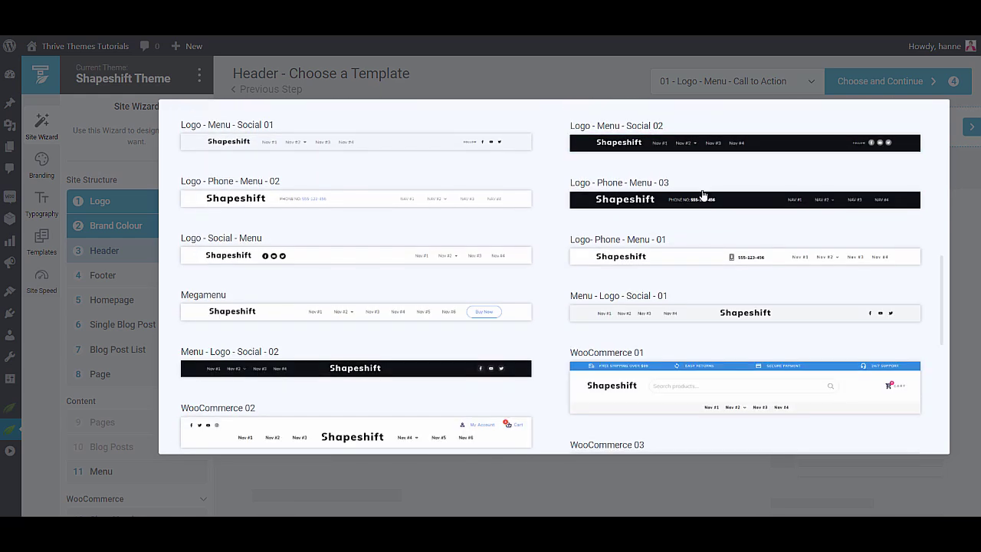
scroll(703, 195, "up", 9)
scroll(703, 194, "down", 3)
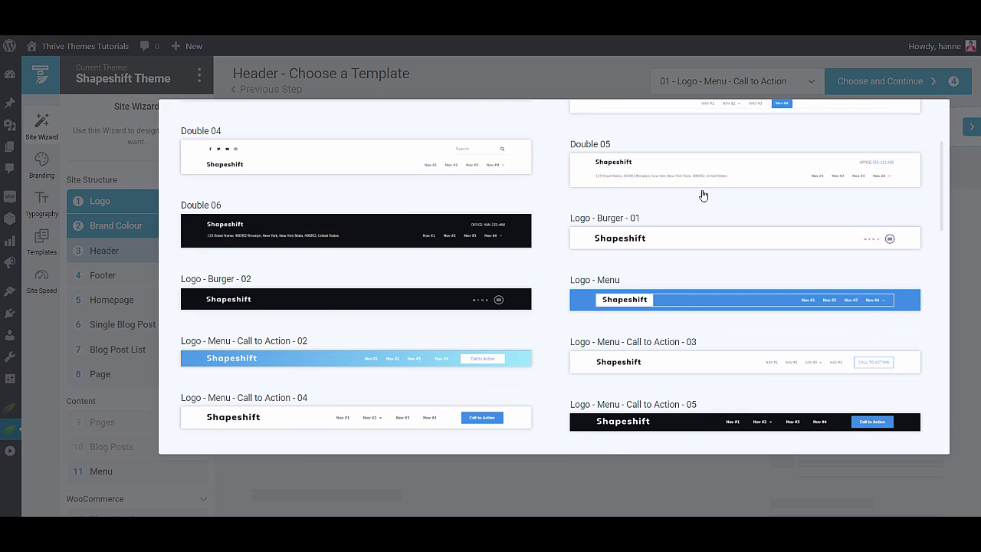
scroll(703, 195, "down", 3)
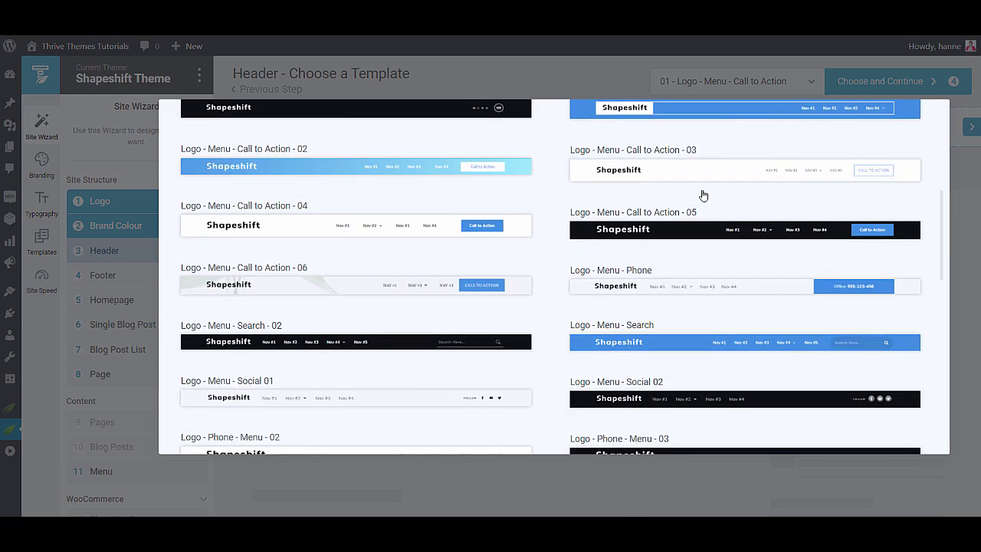
scroll(704, 194, "down", 1)
scroll(703, 195, "up", 6)
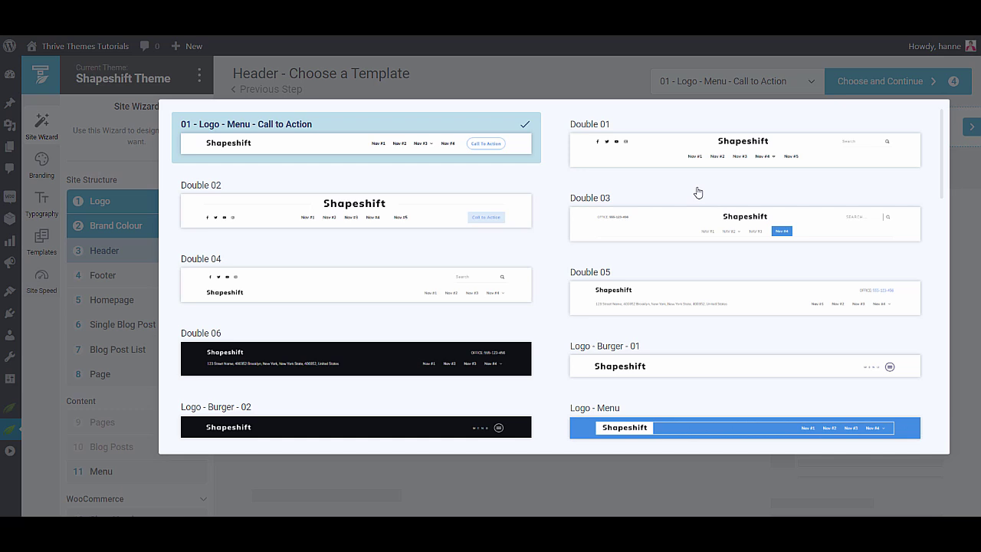
scroll(697, 192, "down", 1)
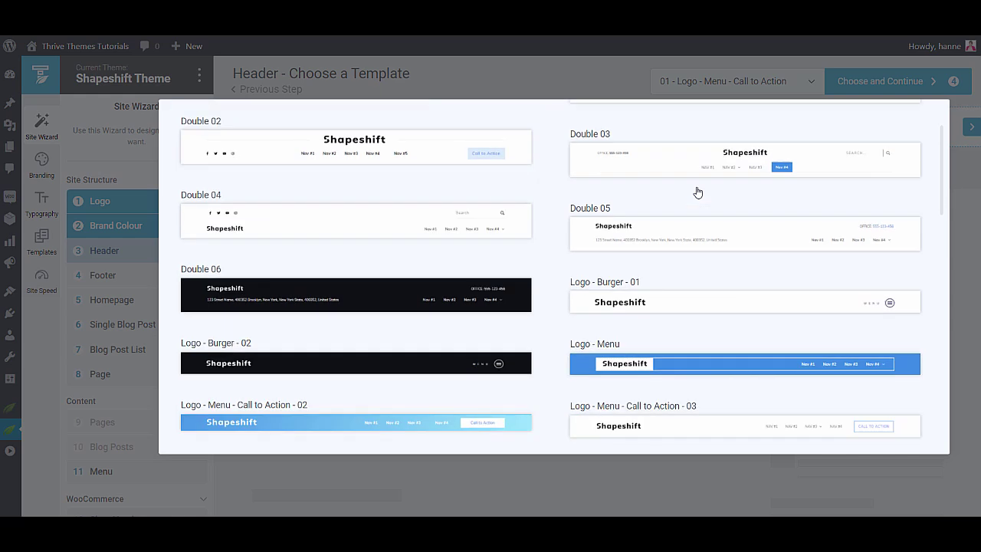
scroll(697, 193, "down", 1)
key("Escape")
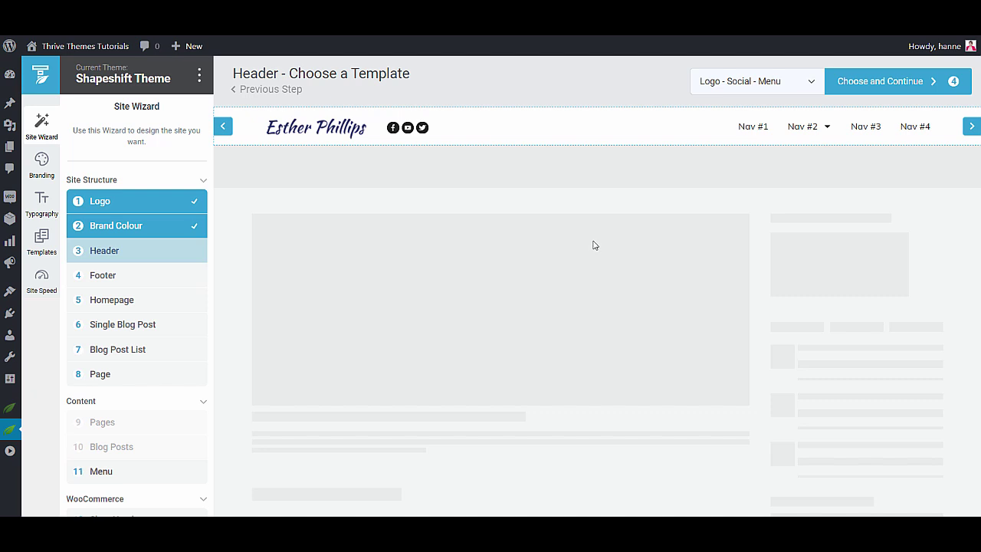
left_click(871, 86)
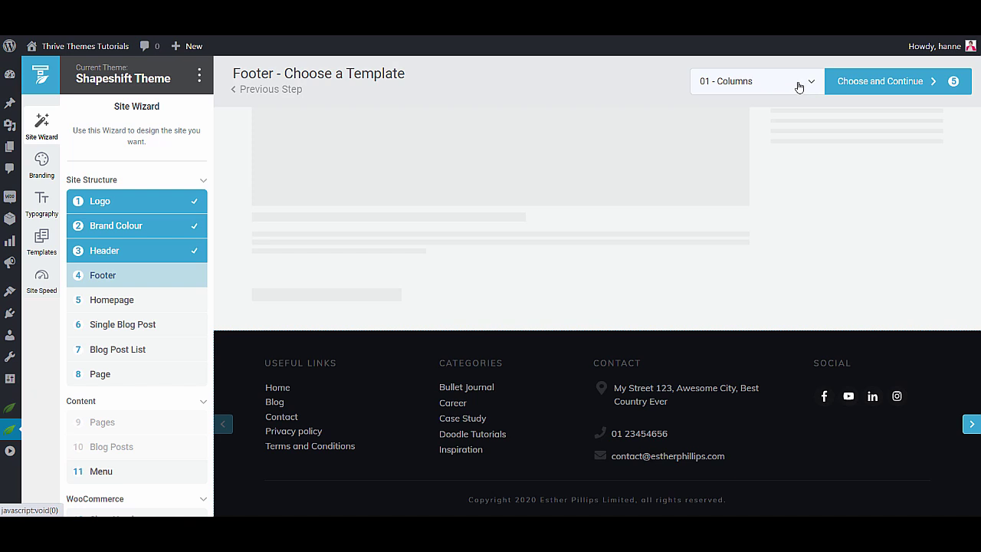
Step: Compare the footer templates, choose "Social 01", and continue to the homepage
left_click(798, 86)
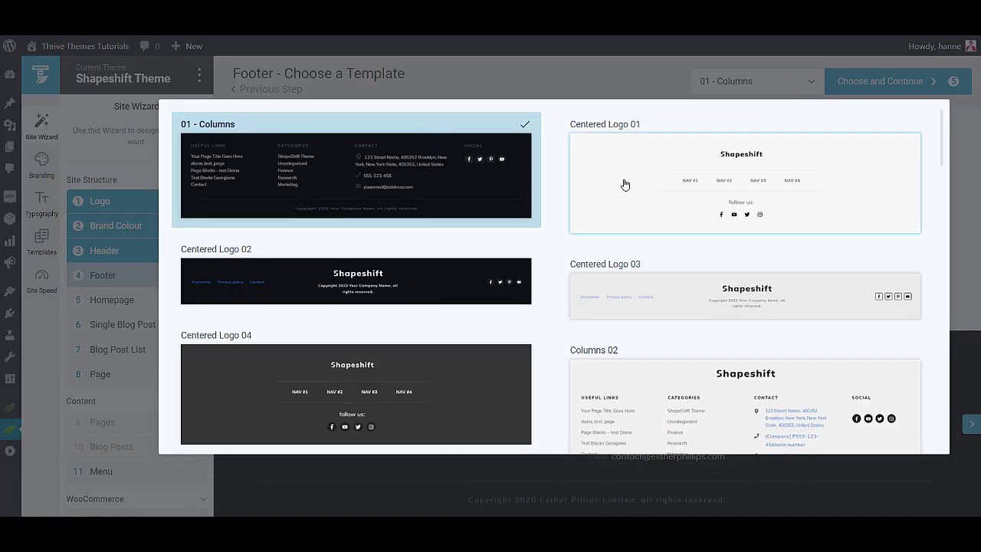
scroll(625, 185, "down", 5)
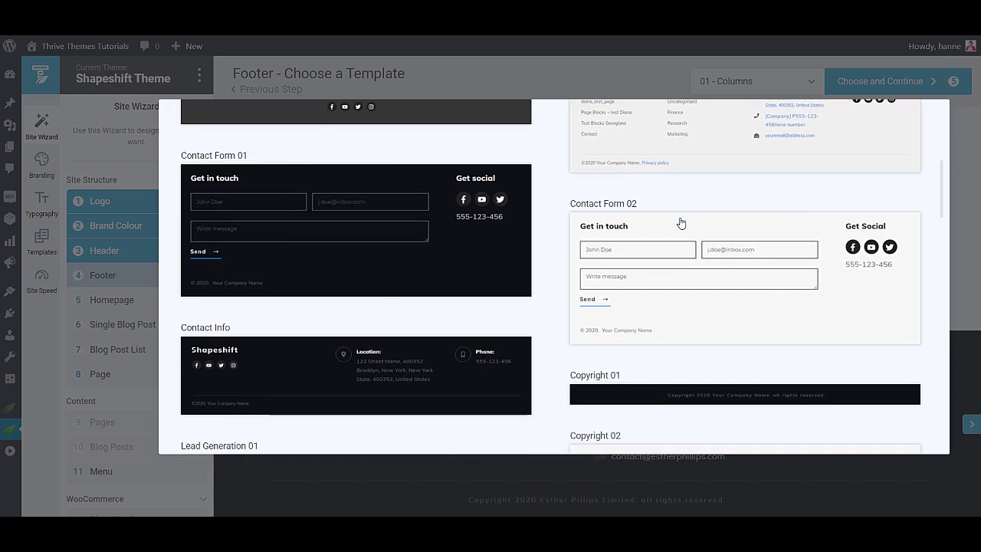
scroll(678, 255, "down", 5)
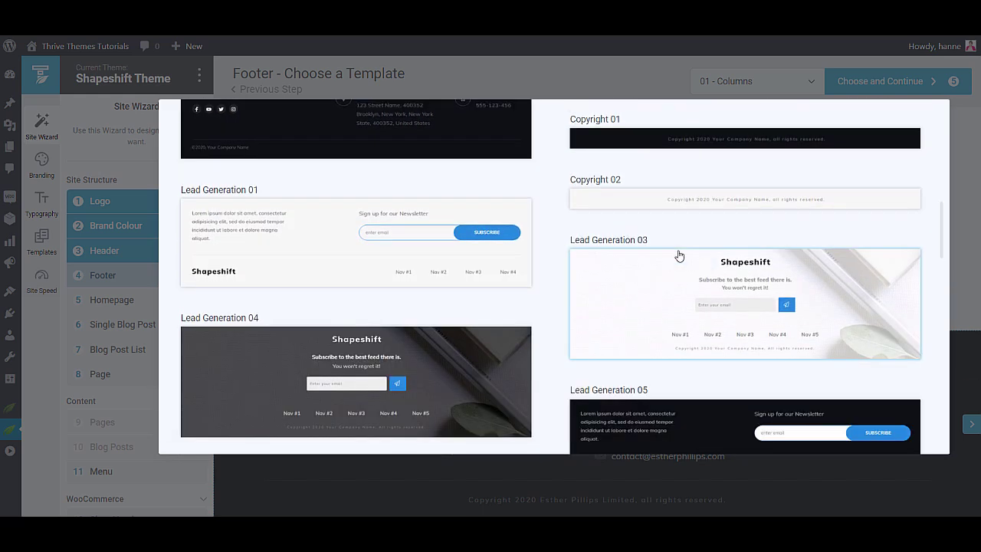
scroll(678, 255, "down", 4)
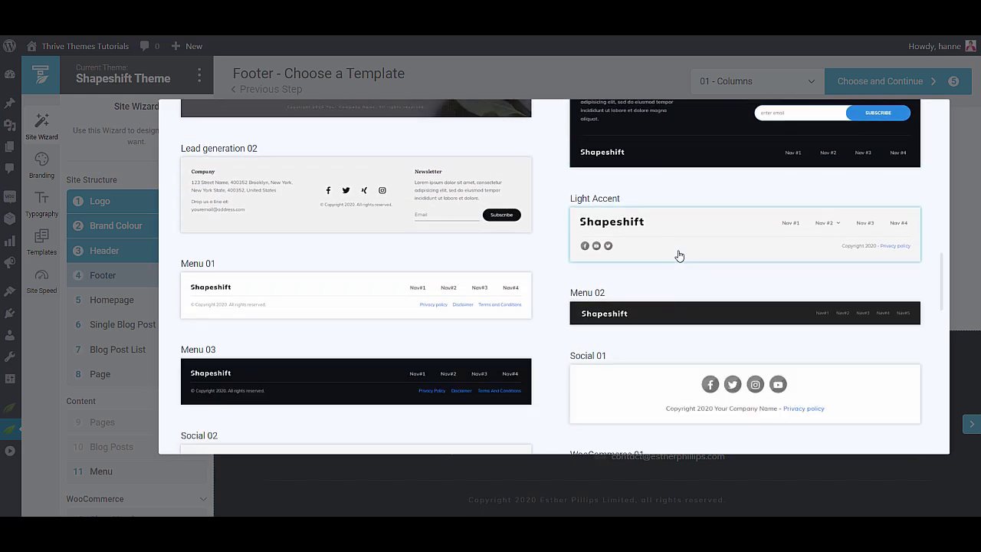
scroll(678, 255, "down", 3)
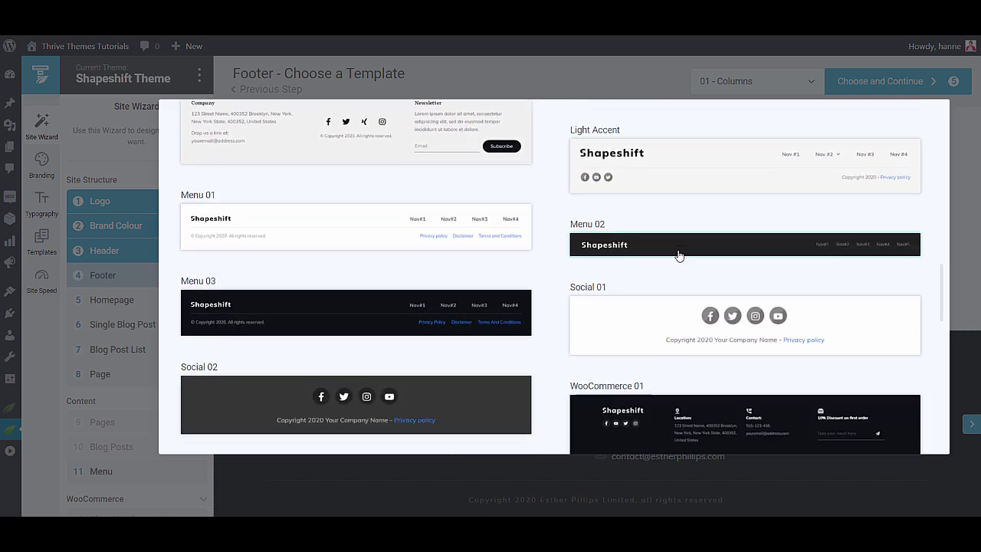
scroll(678, 255, "down", 2)
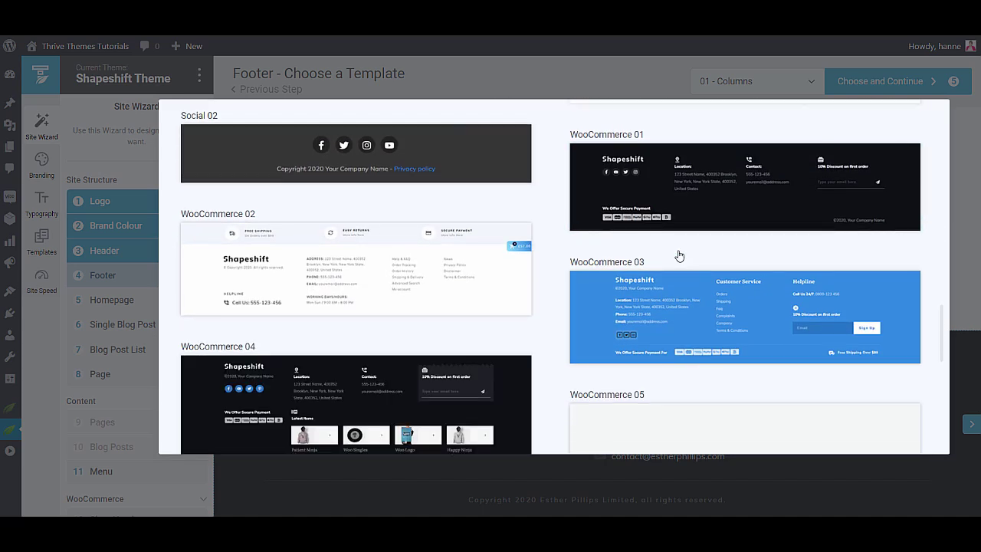
scroll(677, 255, "up", 3)
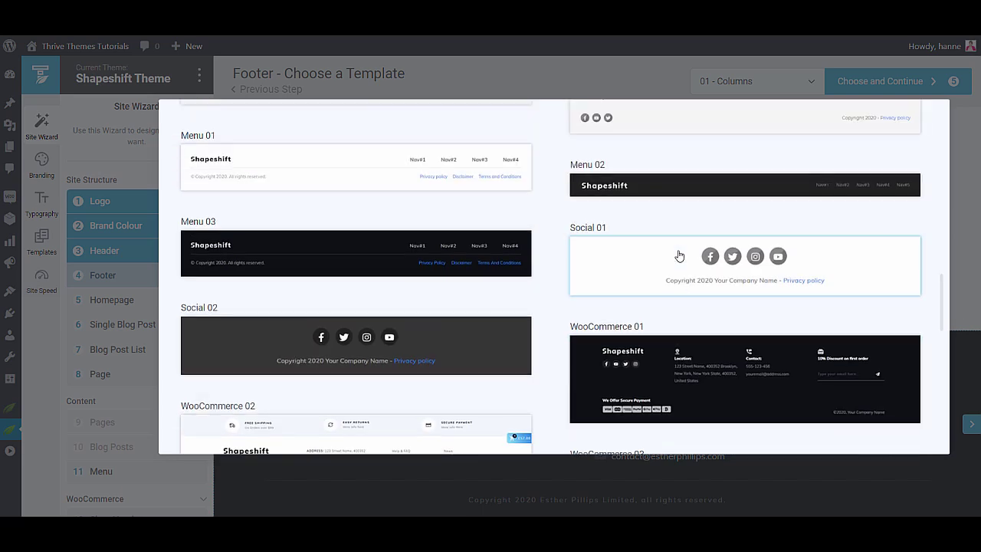
left_click(676, 253)
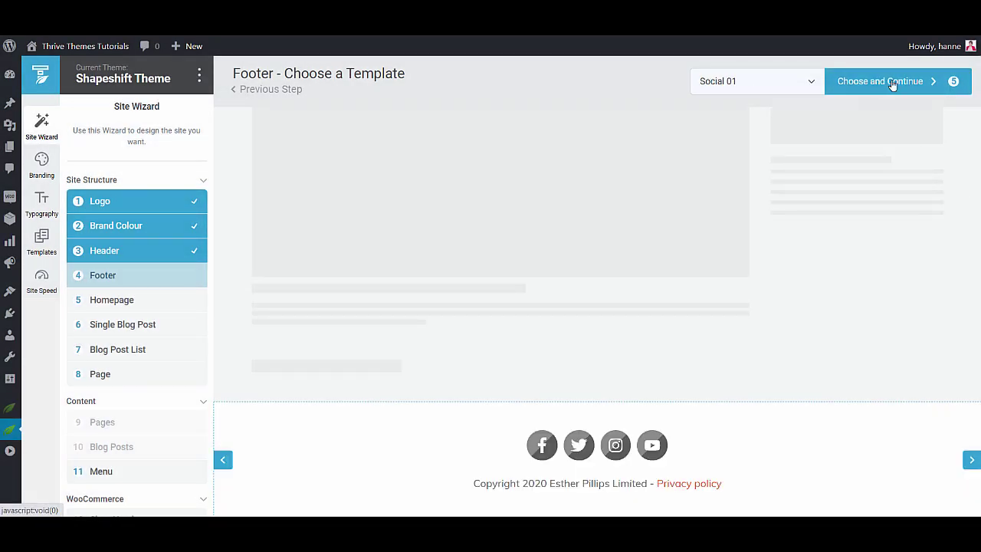
left_click(892, 85)
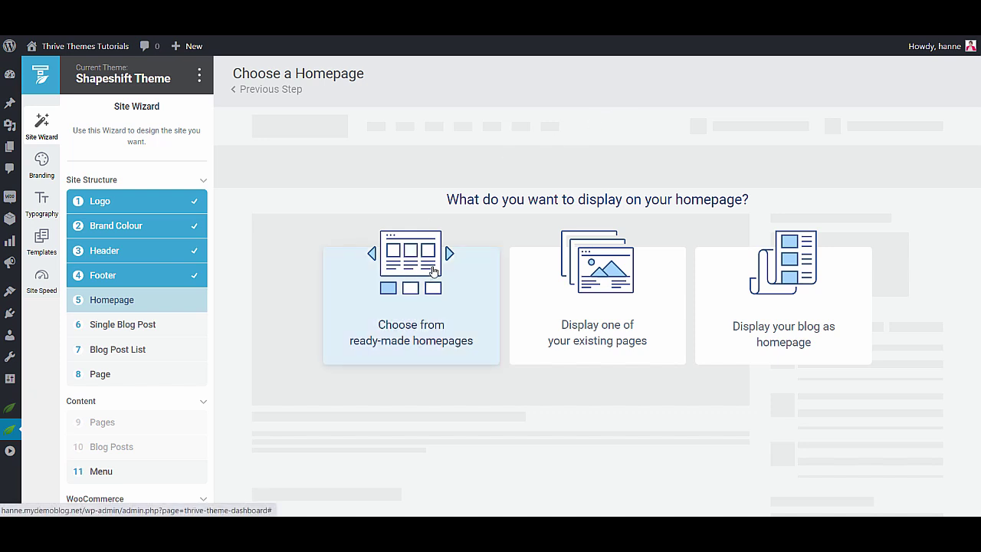
Step: Opt for a ready-made homepage, compare the available templates, and select "Homepage – Personal Branding"
left_click(433, 271)
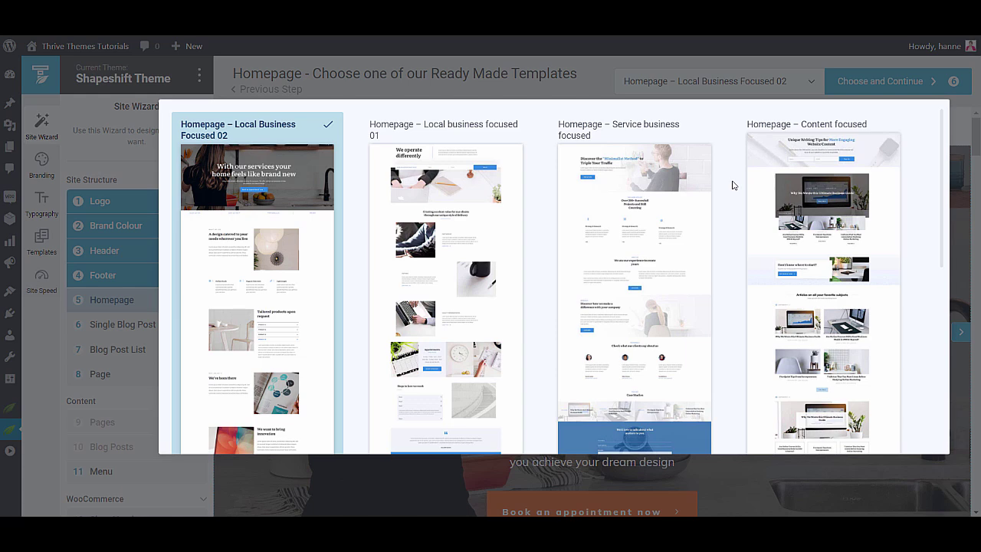
scroll(734, 196, "down", 8)
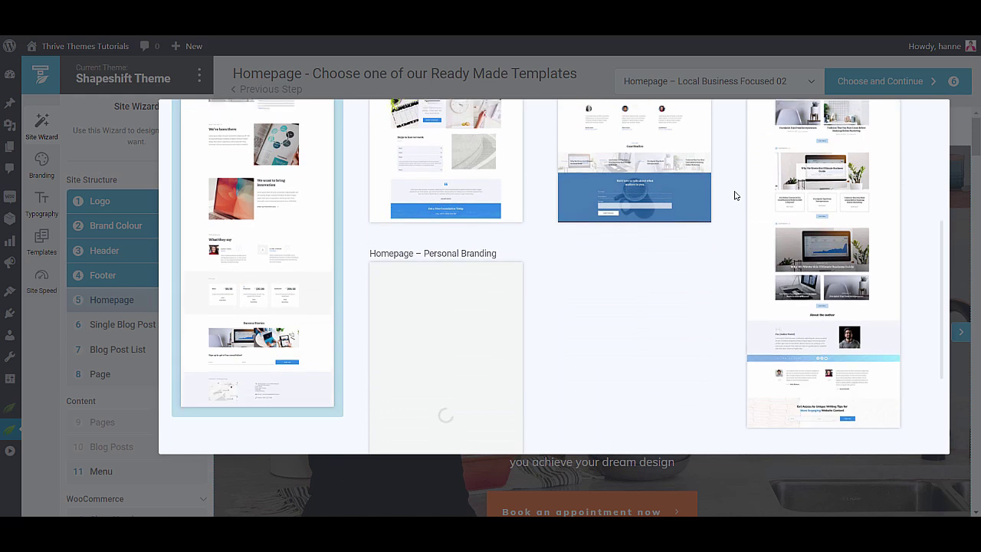
scroll(733, 196, "down", 2)
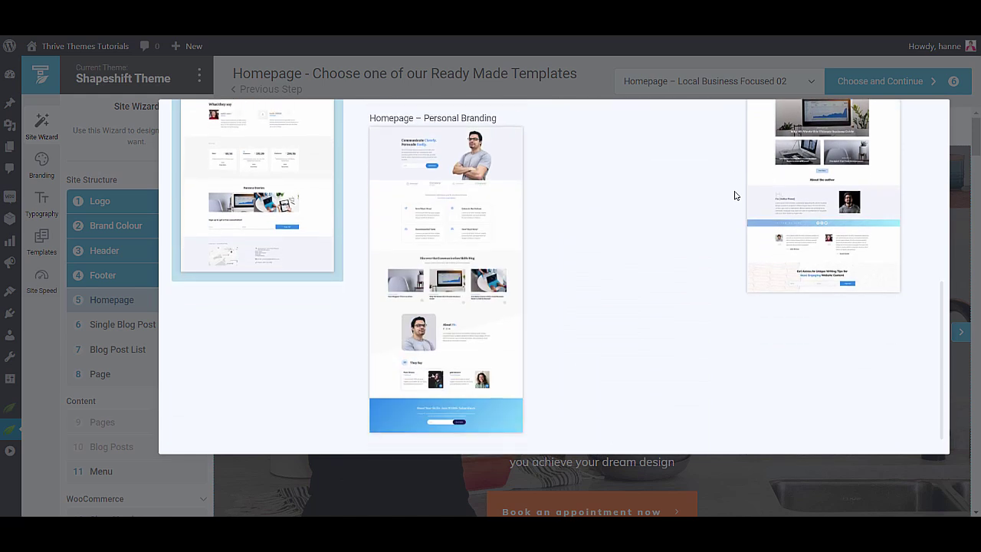
scroll(734, 195, "up", 10)
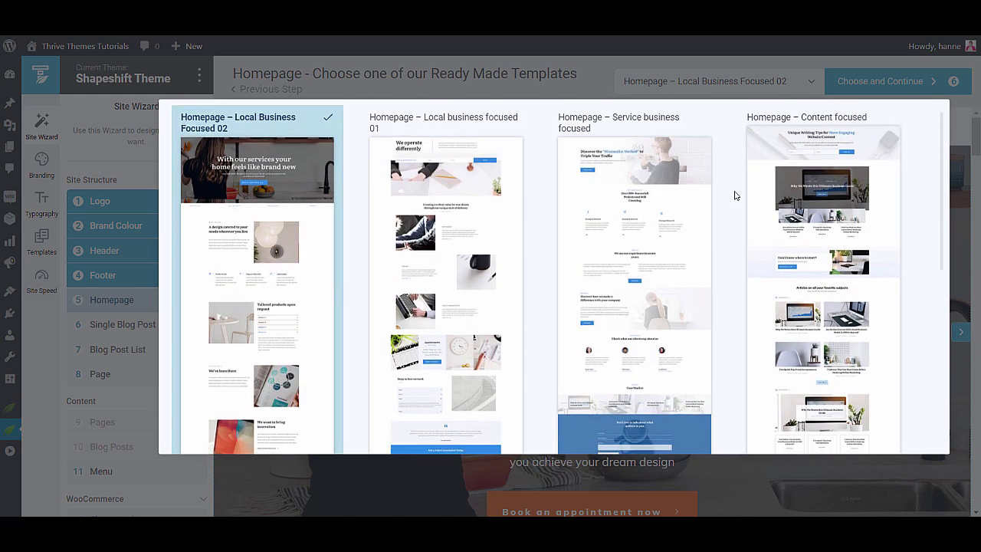
scroll(734, 195, "down", 6)
left_click(442, 218)
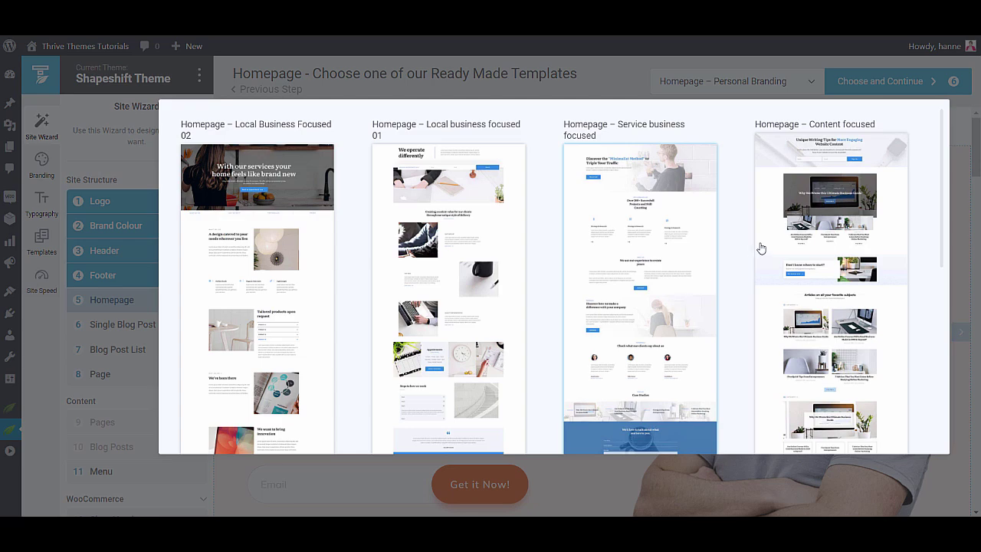
scroll(732, 245, "down", 5)
scroll(730, 247, "down", 3)
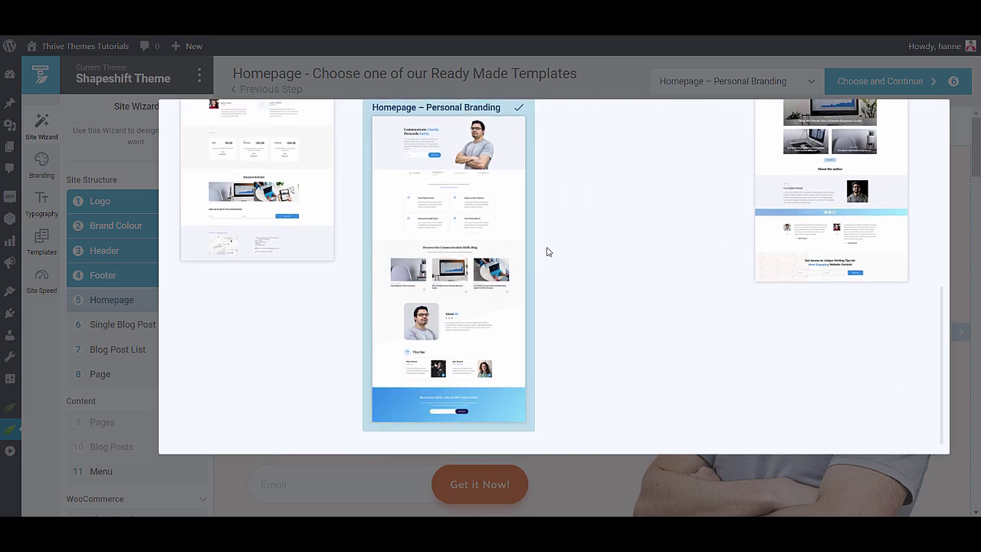
left_click(506, 242)
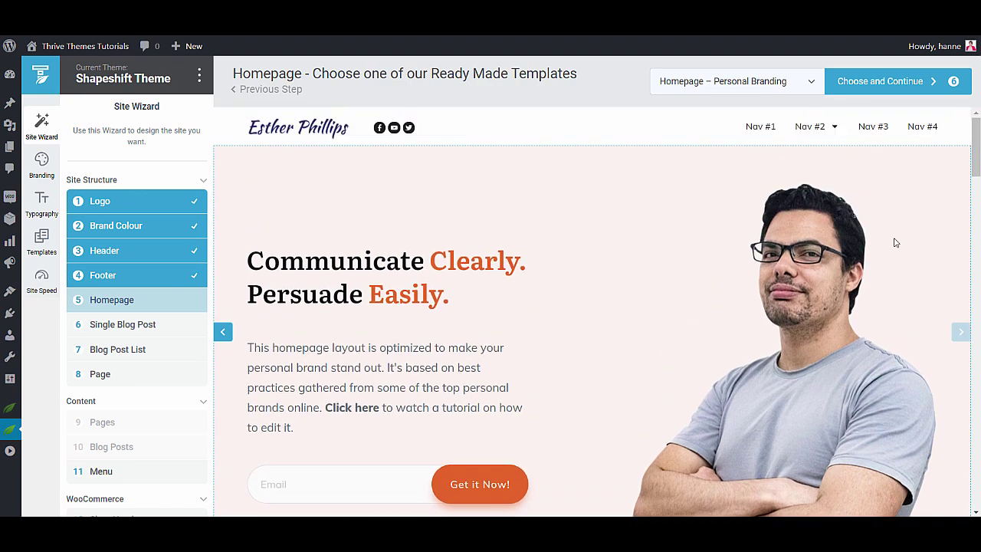
Step: Review the full Personal Branding homepage preview, accept the template, and continue to the single blog post
scroll(893, 242, "down", 3)
scroll(893, 242, "down", 4)
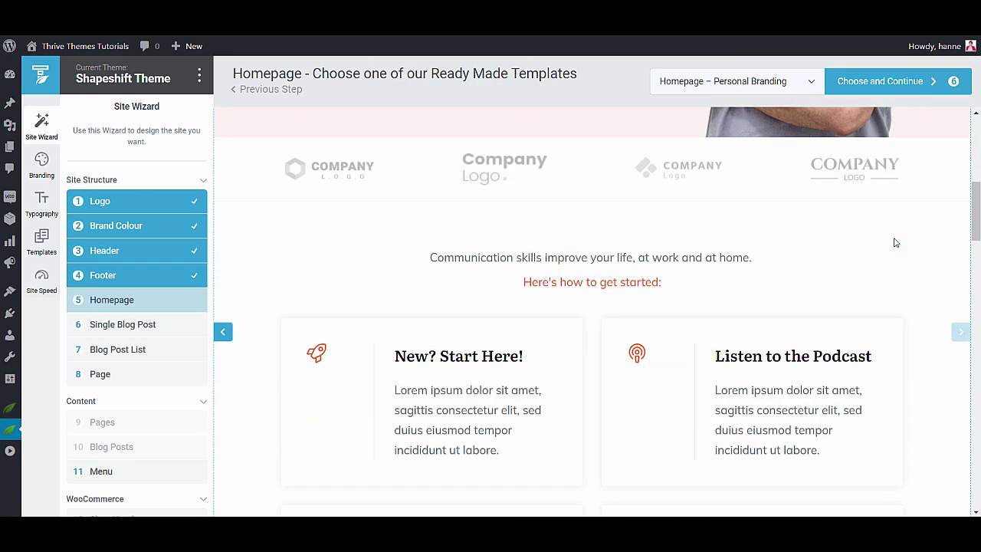
scroll(895, 242, "down", 5)
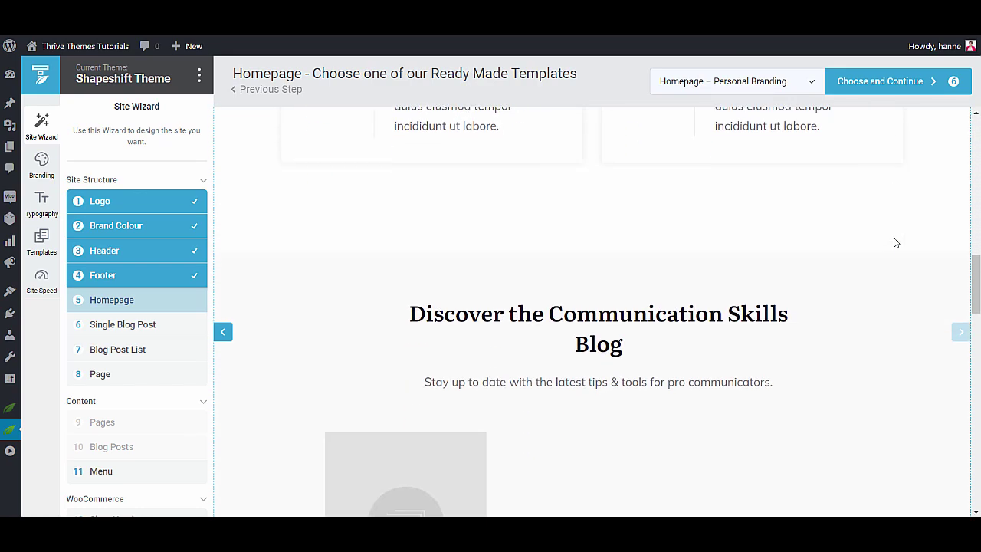
scroll(890, 242, "down", 8)
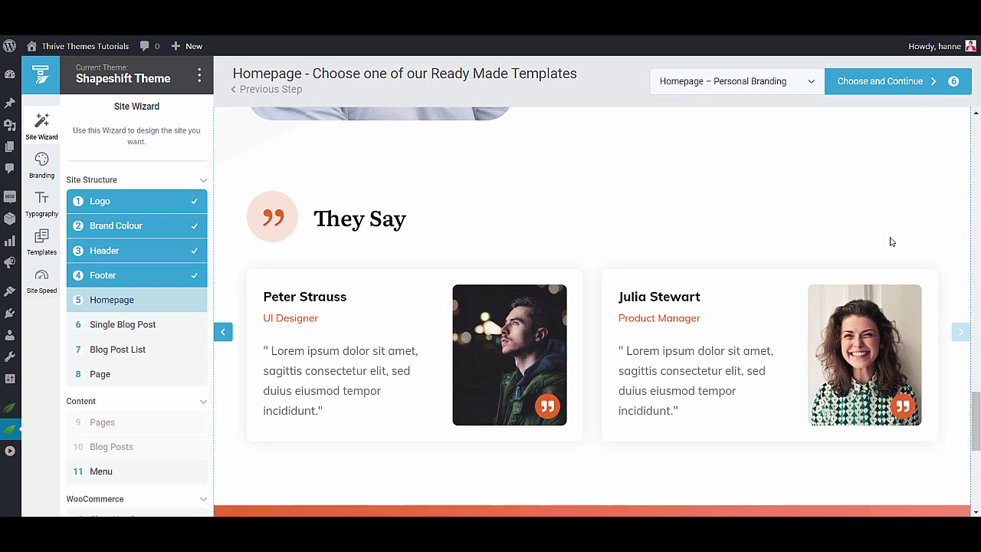
scroll(891, 242, "down", 5)
scroll(891, 242, "down", 2)
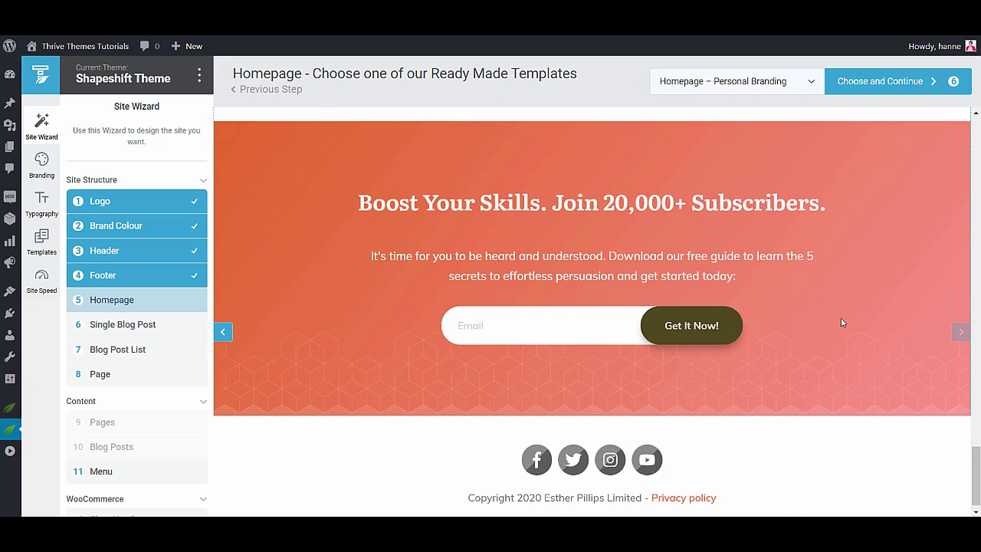
scroll(841, 322, "up", 4)
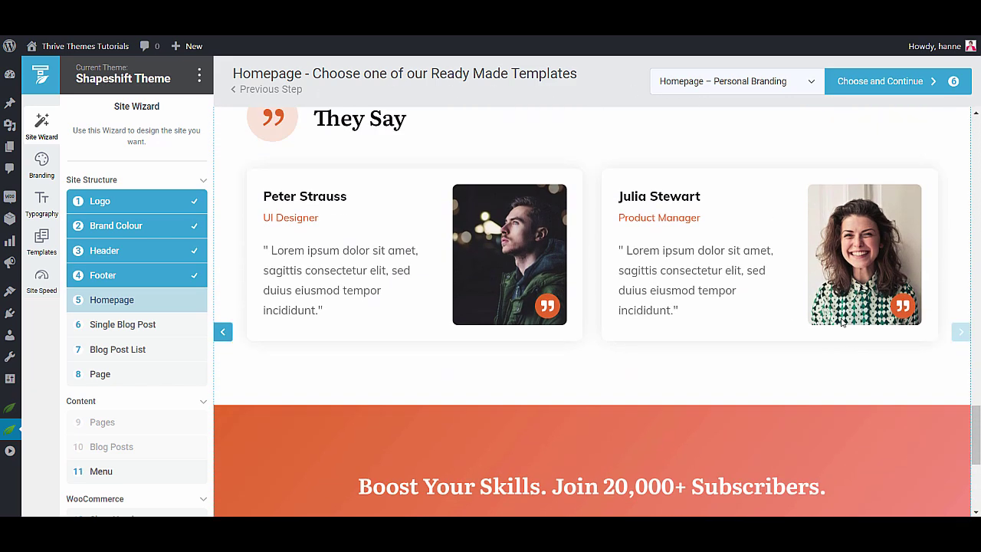
scroll(842, 323, "down", 2)
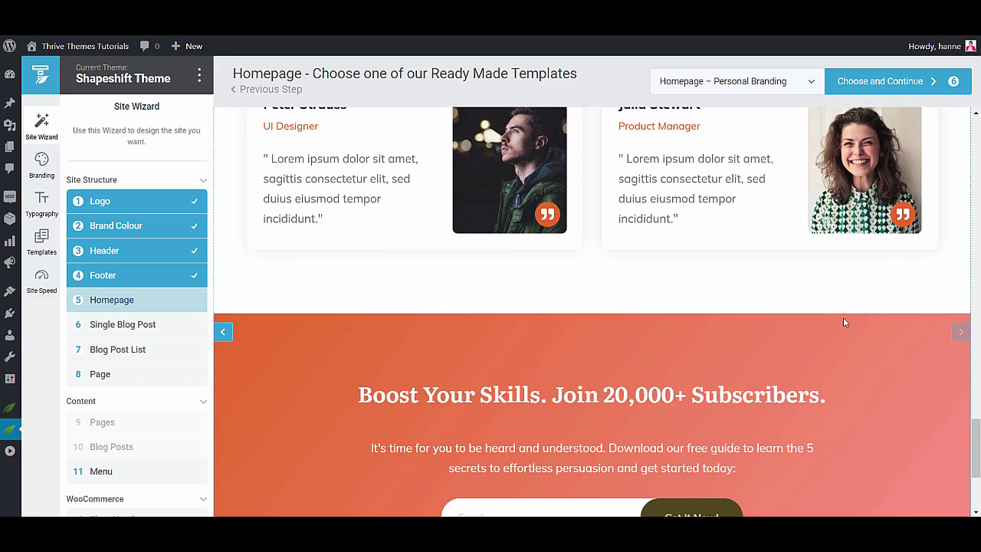
scroll(792, 325, "up", 5)
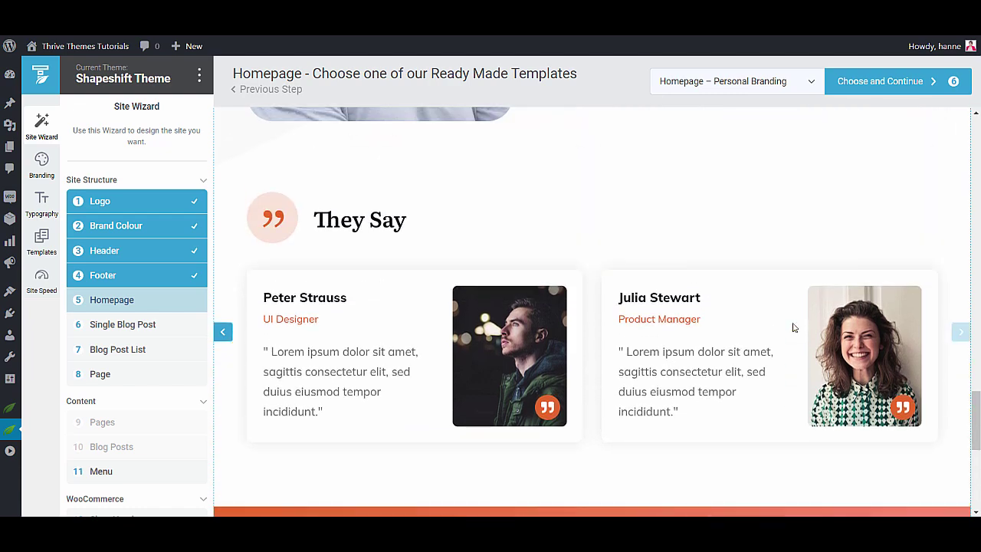
scroll(795, 327, "up", 10)
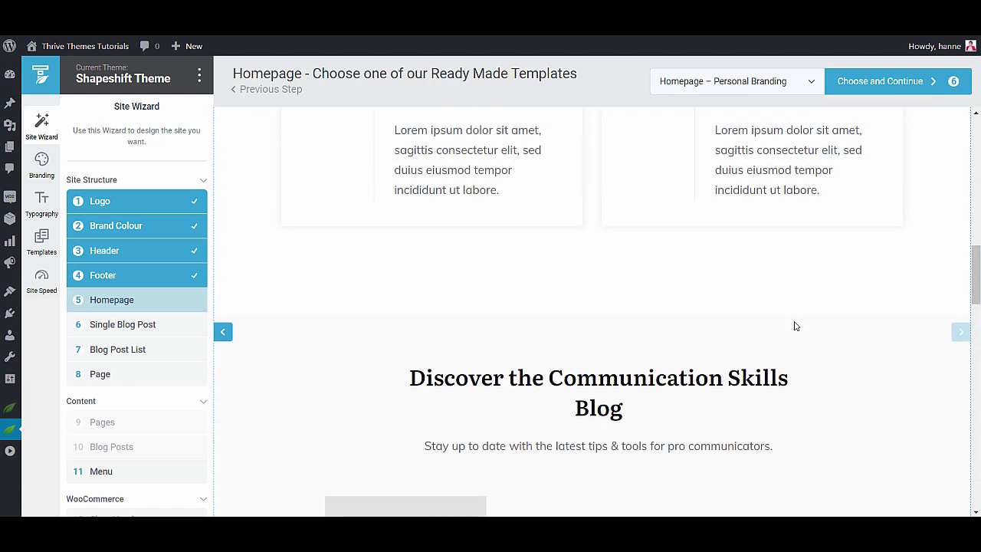
scroll(794, 325, "up", 8)
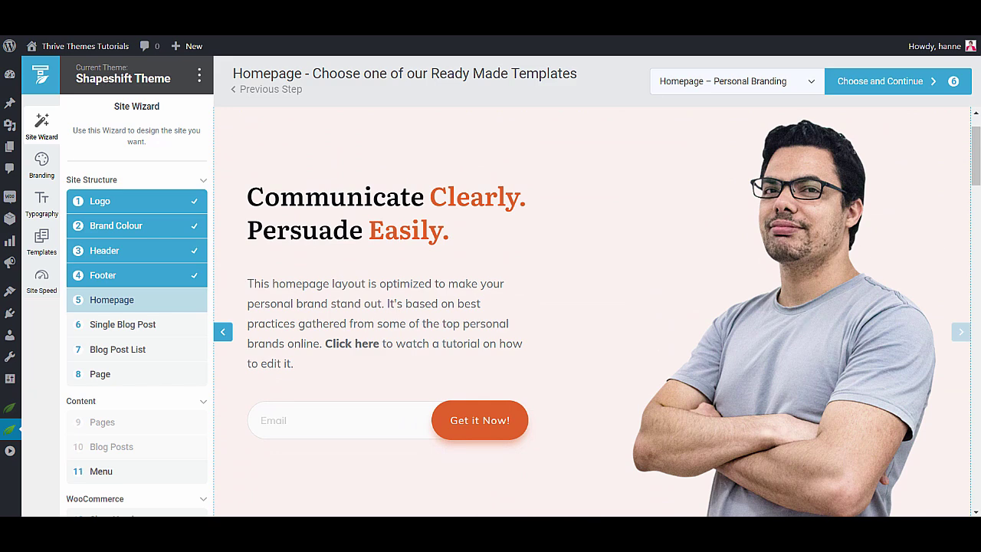
left_click(904, 80)
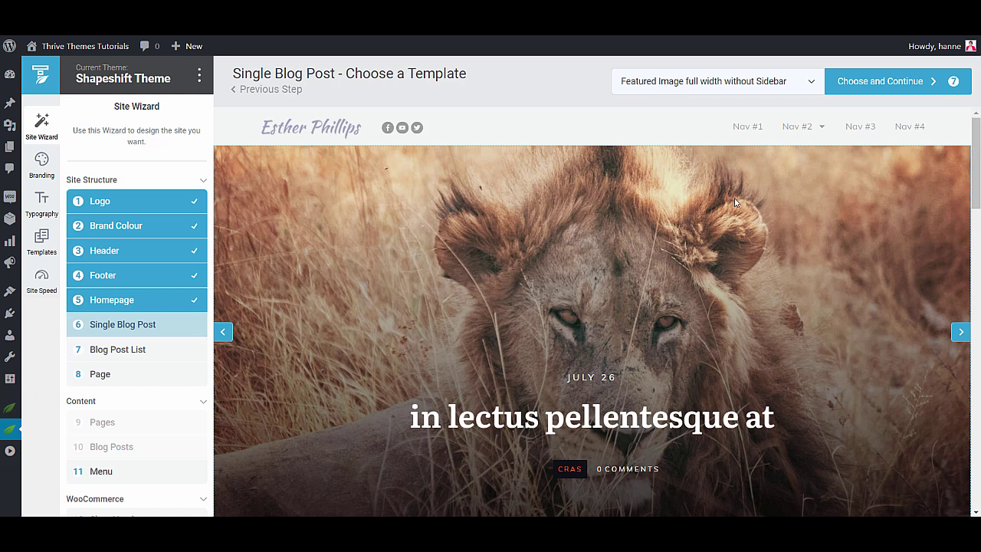
Step: Compare the single blog post templates, choose "Split Top without Sidebar", and continue to the blog post list
left_click(808, 70)
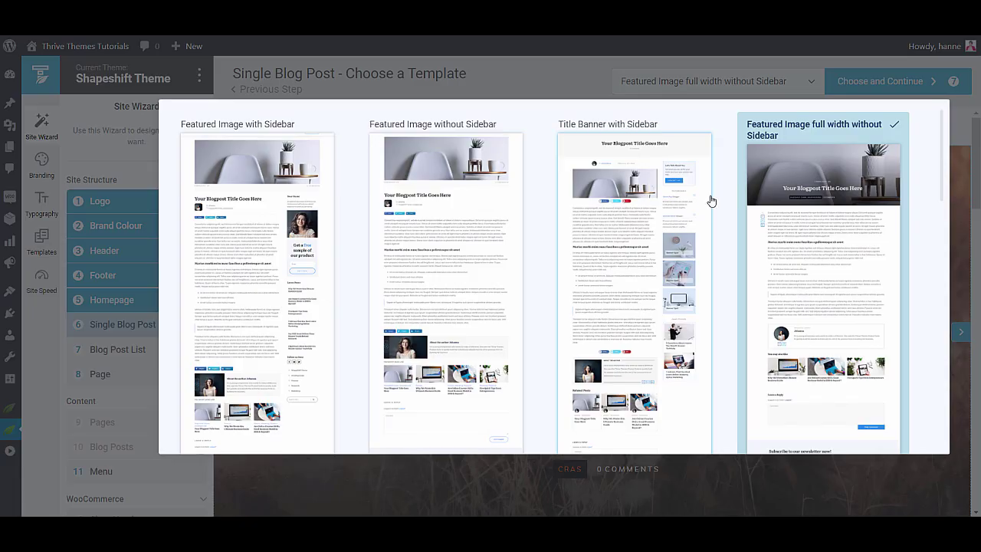
scroll(710, 199, "down", 5)
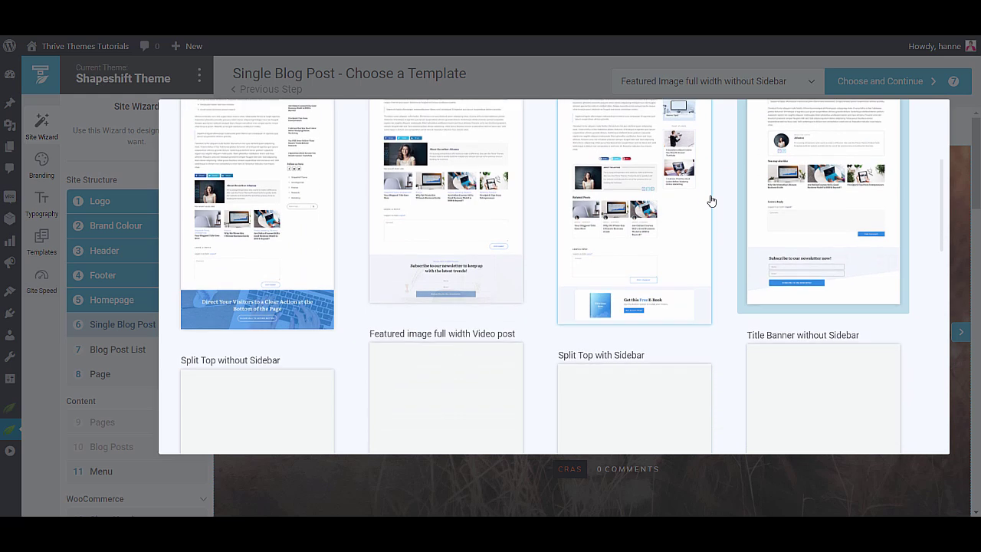
scroll(710, 200, "up", 5)
scroll(789, 182, "down", 10)
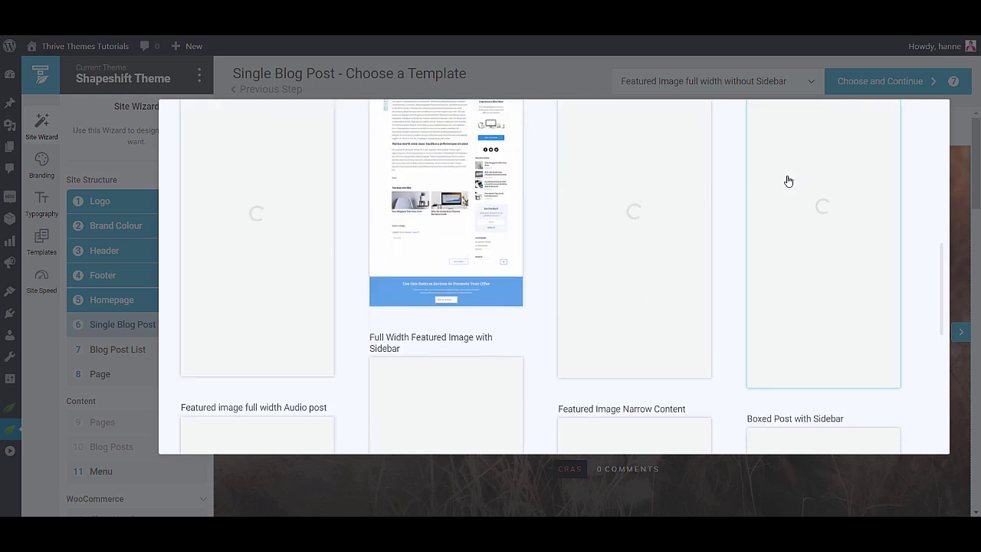
scroll(786, 179, "up", 5)
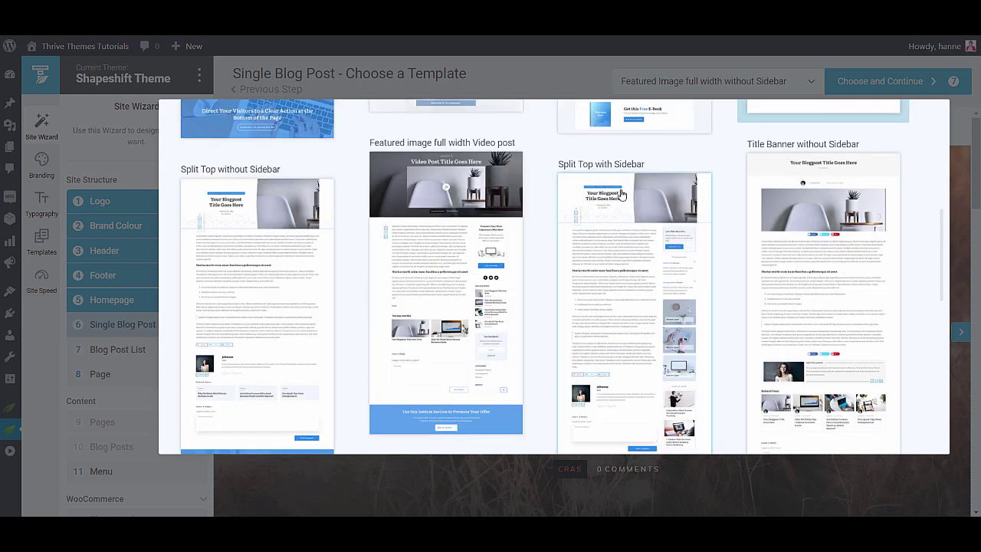
left_click(251, 216)
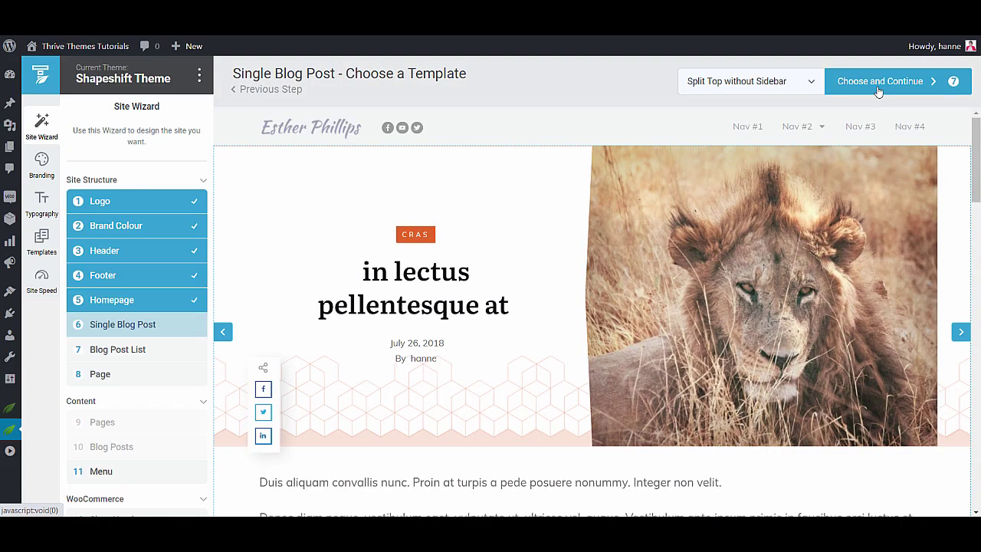
left_click(877, 86)
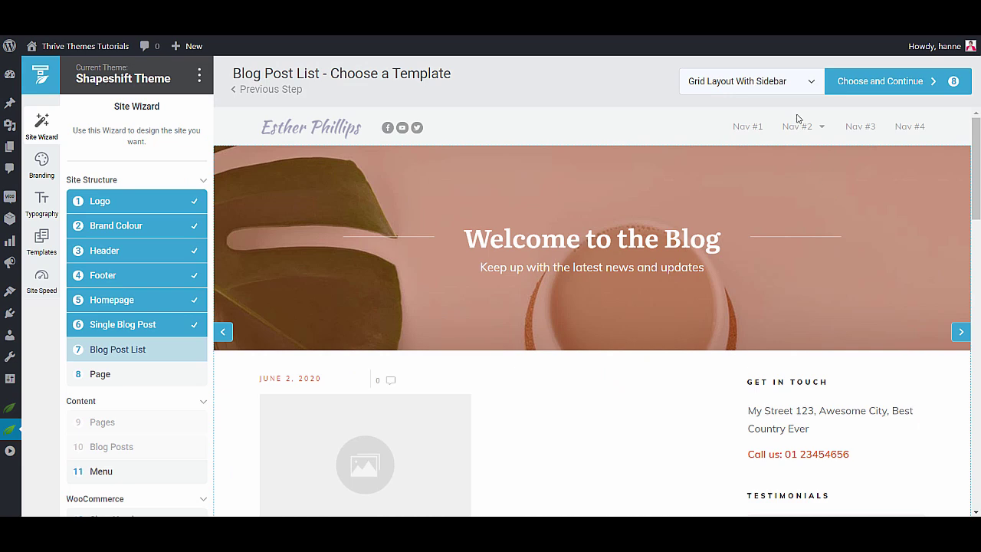
Step: Compare the blog post list templates, choose "Masonry Layout with sidebar", and continue to the page template
left_click(805, 82)
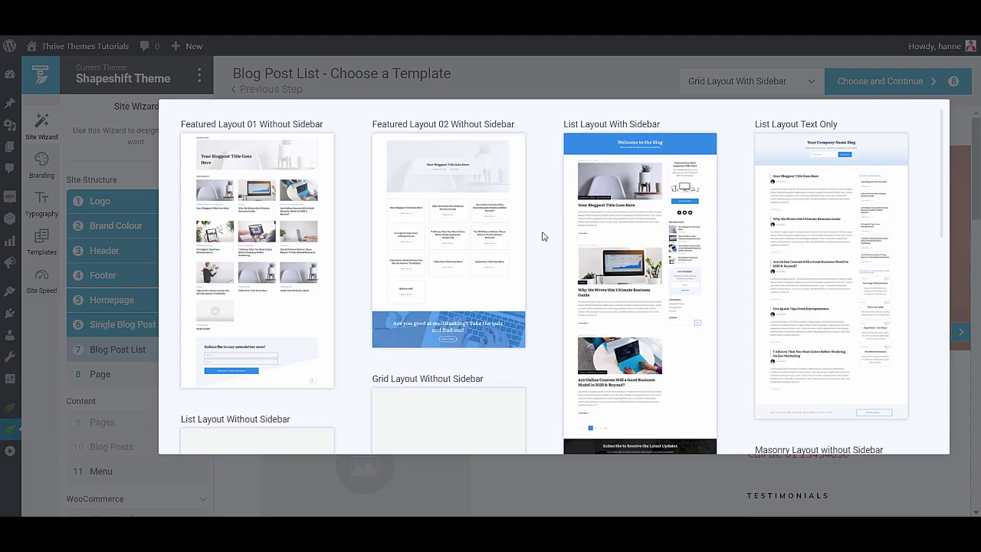
scroll(543, 236, "down", 5)
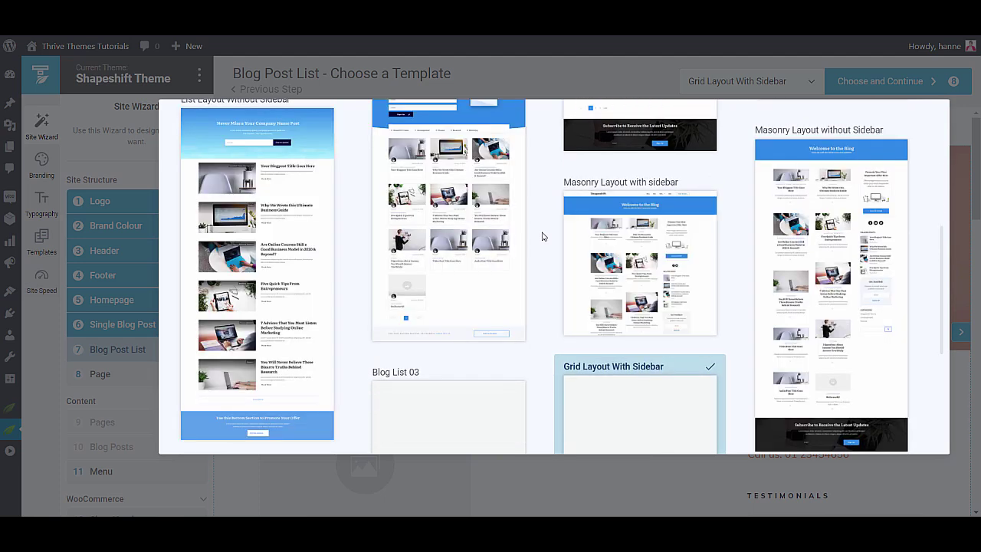
left_click(619, 250)
left_click(876, 92)
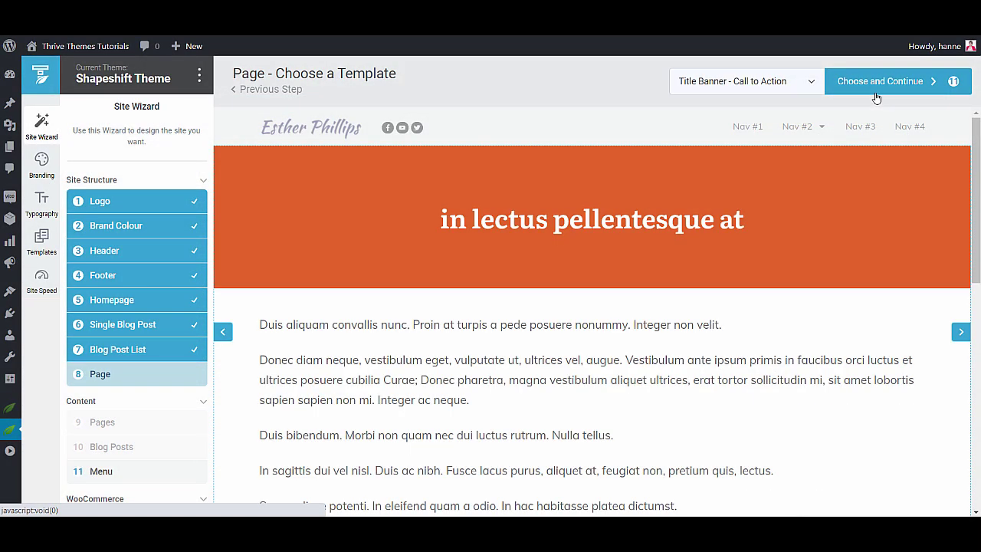
Step: Compare the page templates, keep "Title Banner - Call to Action", and continue to the menu selection
left_click(780, 83)
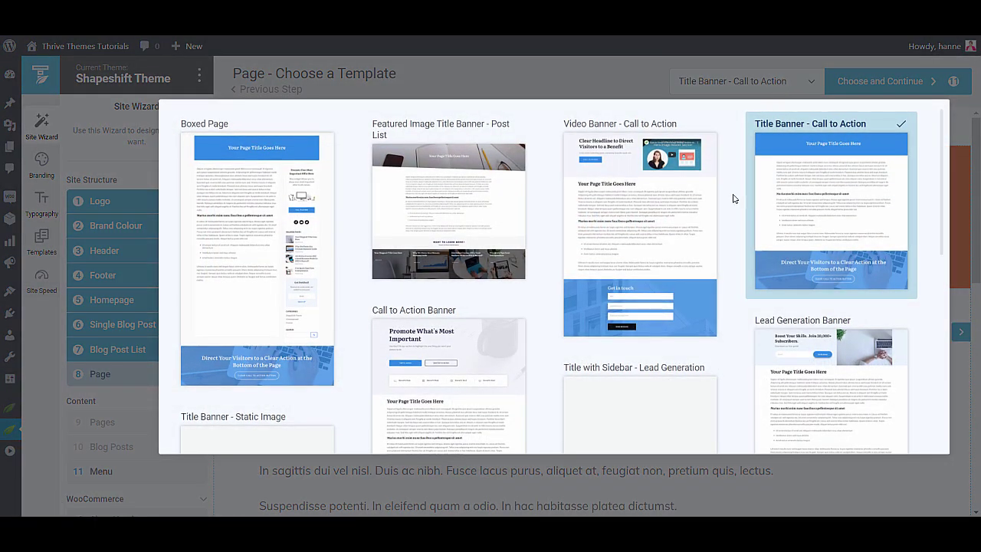
scroll(733, 199, "down", 3)
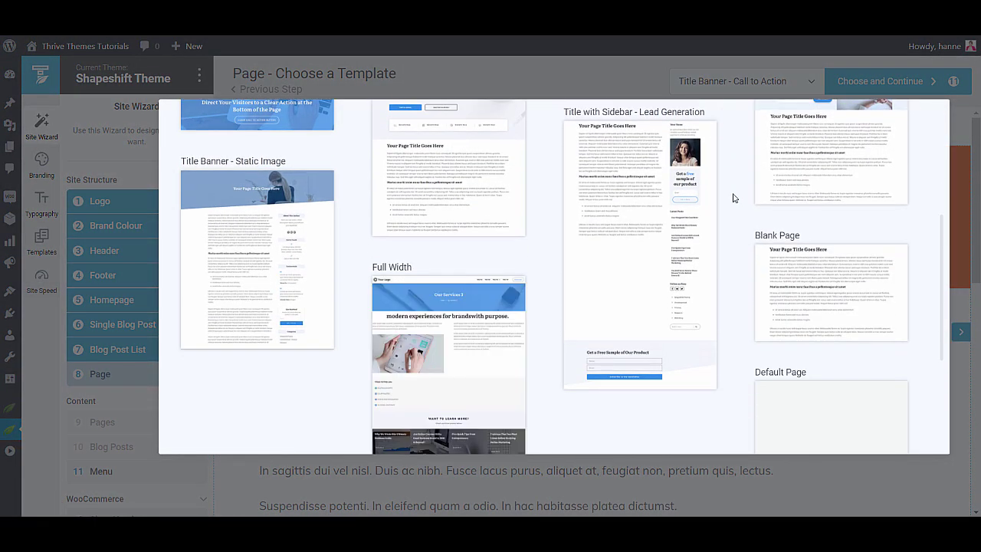
scroll(732, 198, "up", 3)
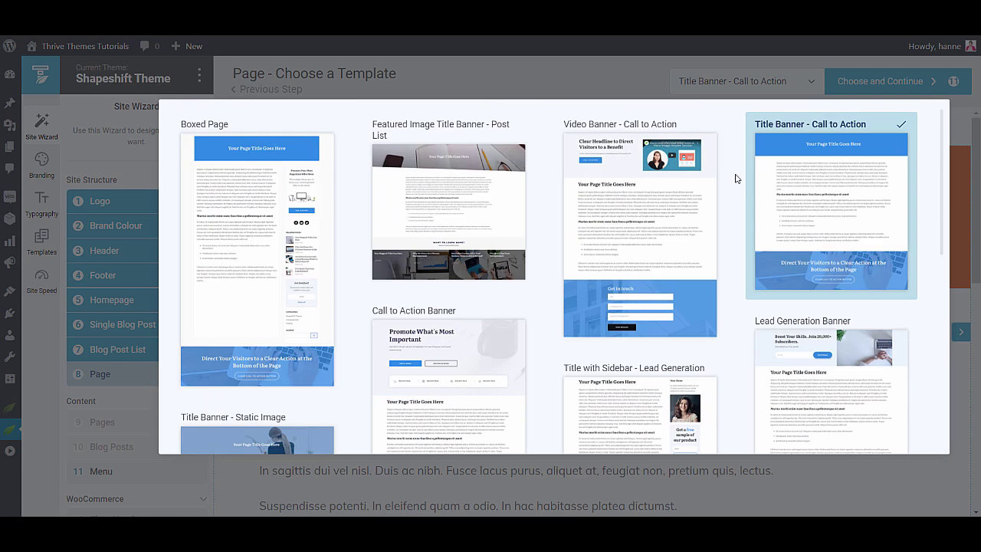
left_click(843, 171)
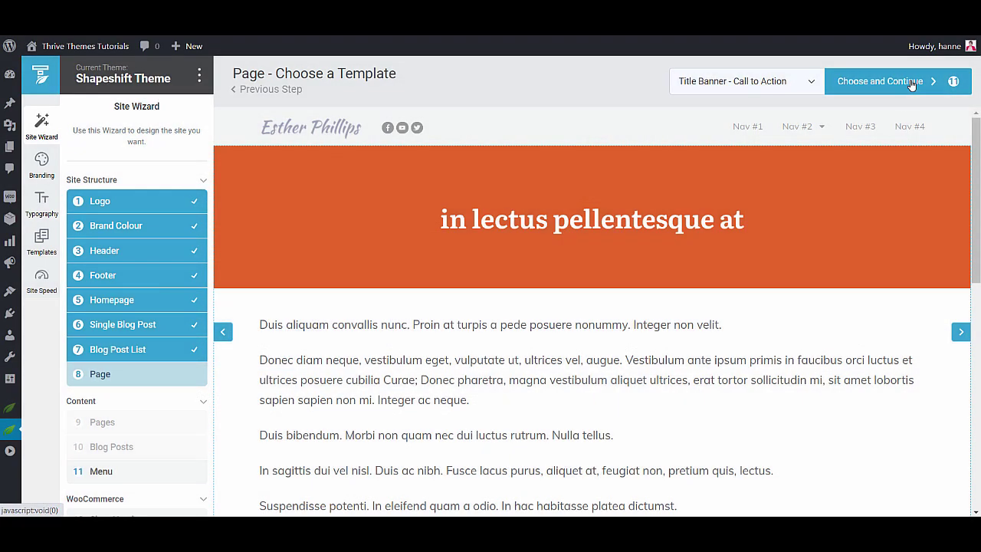
left_click(910, 90)
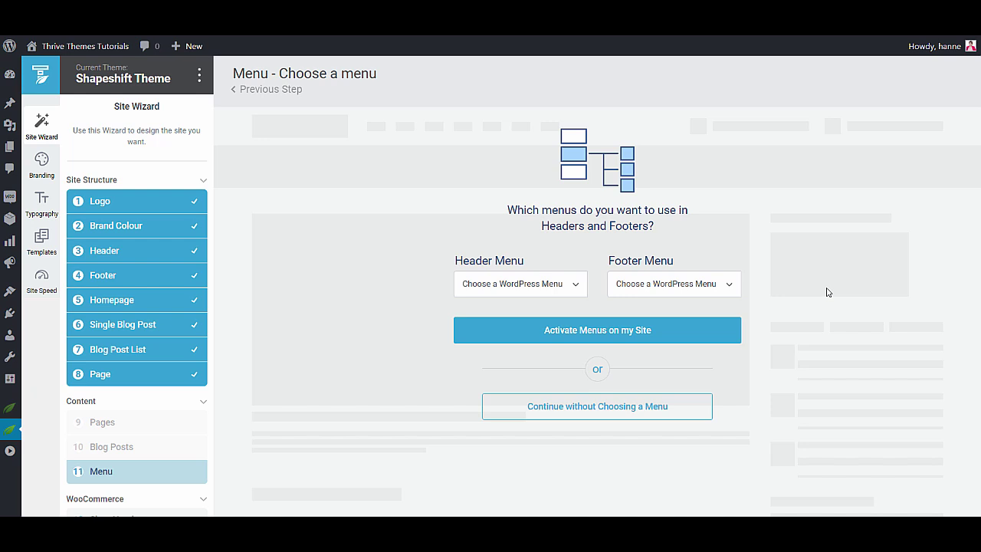
Step: Assign "Header menu" as the site's header menu and activate the menus on the site
left_click(520, 312)
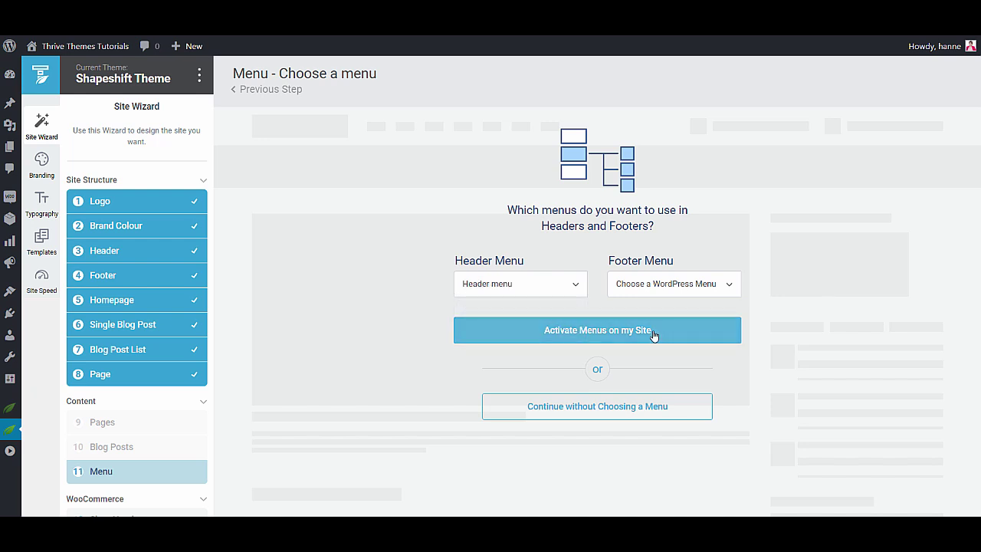
left_click(652, 331)
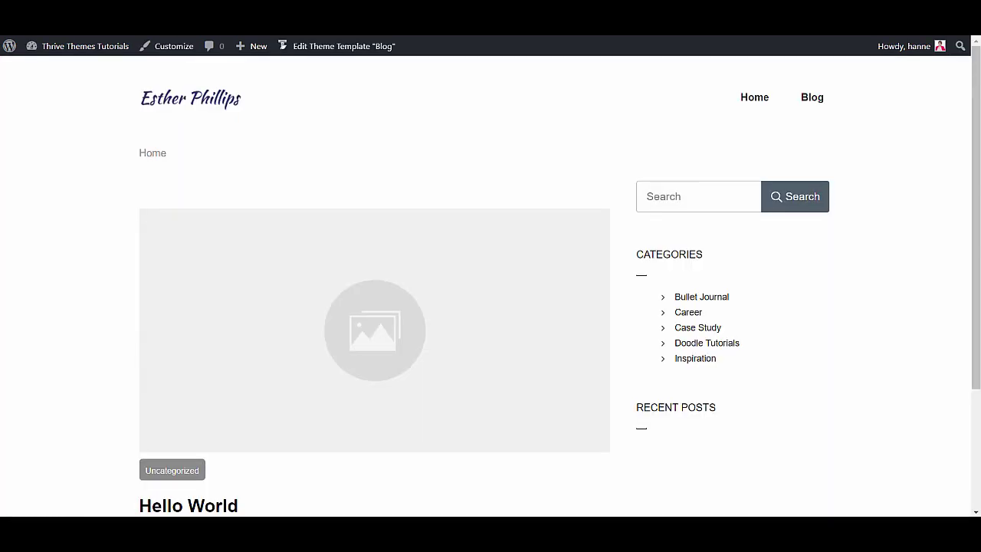
Step: Load the live website's homepage and examine how the wizard's design choices appear on it
left_click(75, 50)
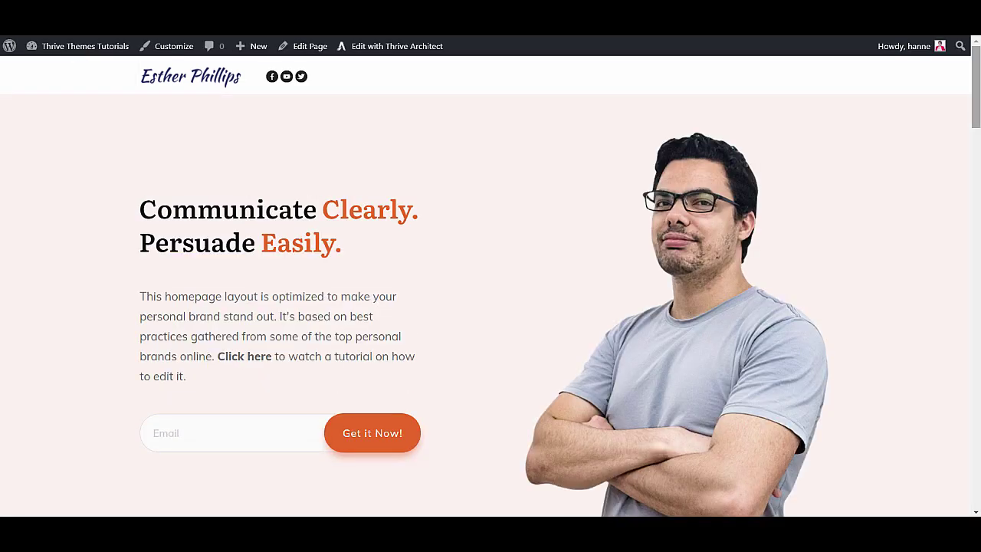
mouse_move(978, 82)
left_mouse_down()
mouse_move(976, 471)
mouse_move(976, 95)
left_mouse_up()
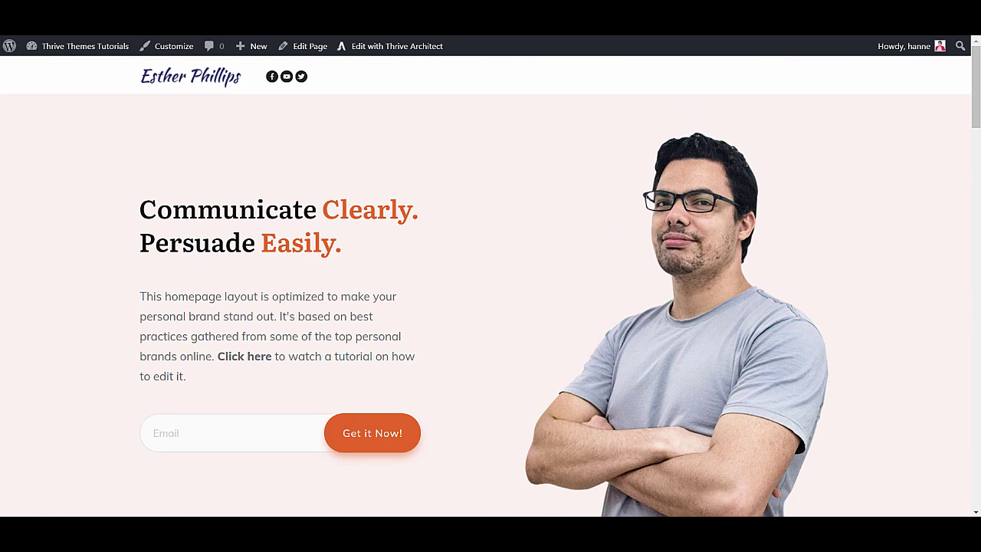
Step: Load the live site's blog page to see how the chosen post list template appears
key("ctrl+l")
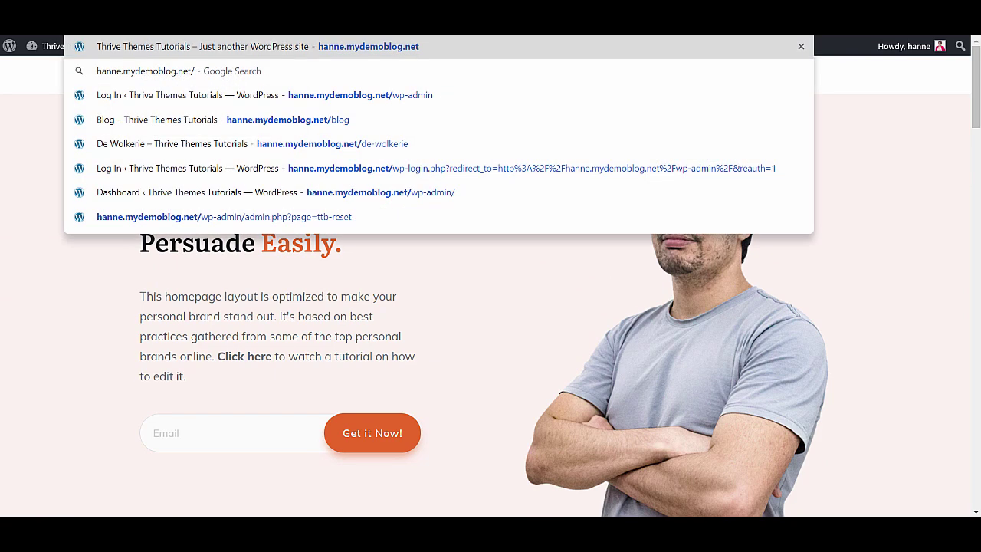
type("bl")
key("Return")
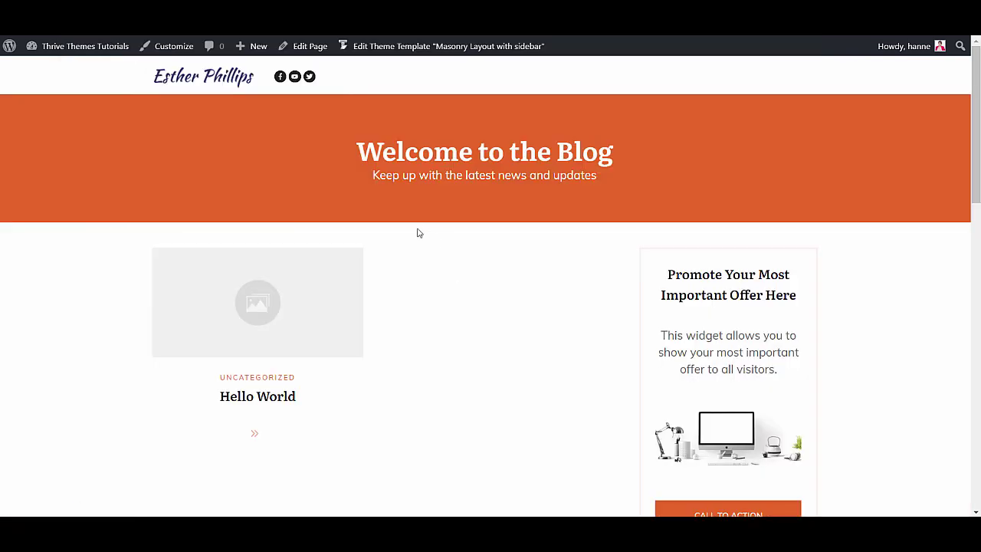
Step: Open the "Hello World" post and examine its header, content layout, contact form and footer
left_click(305, 322)
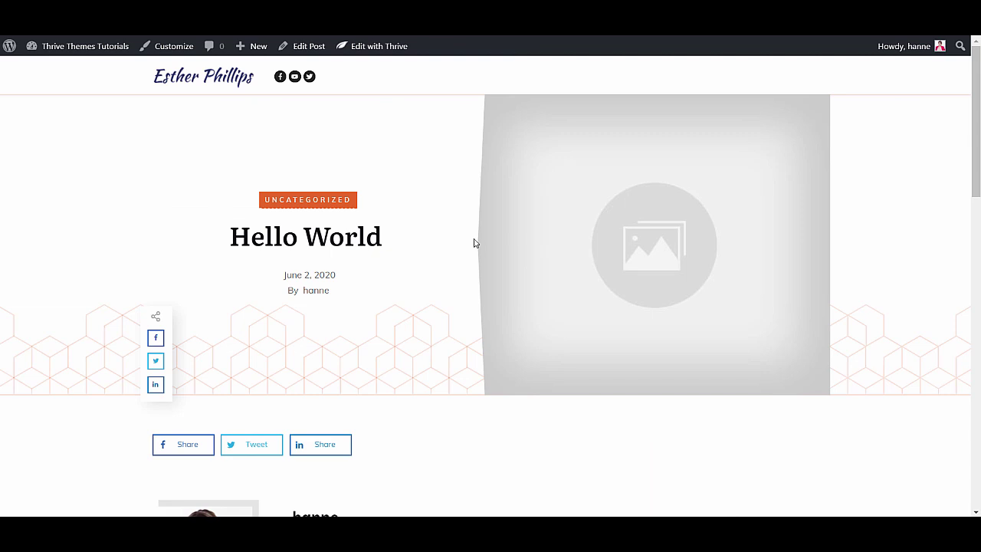
scroll(473, 243, "down", 3)
scroll(472, 241, "up", 3)
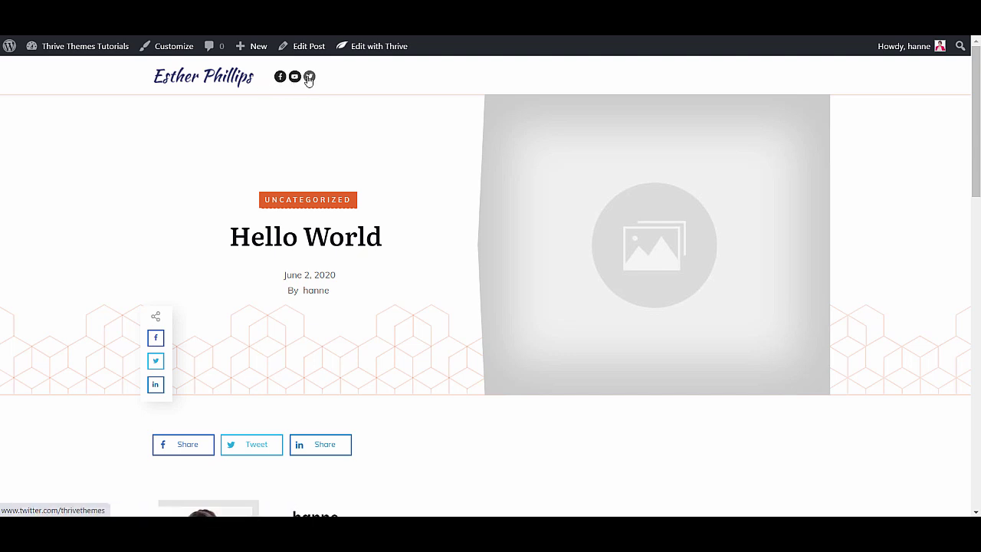
left_click_drag(976, 115, 972, 429)
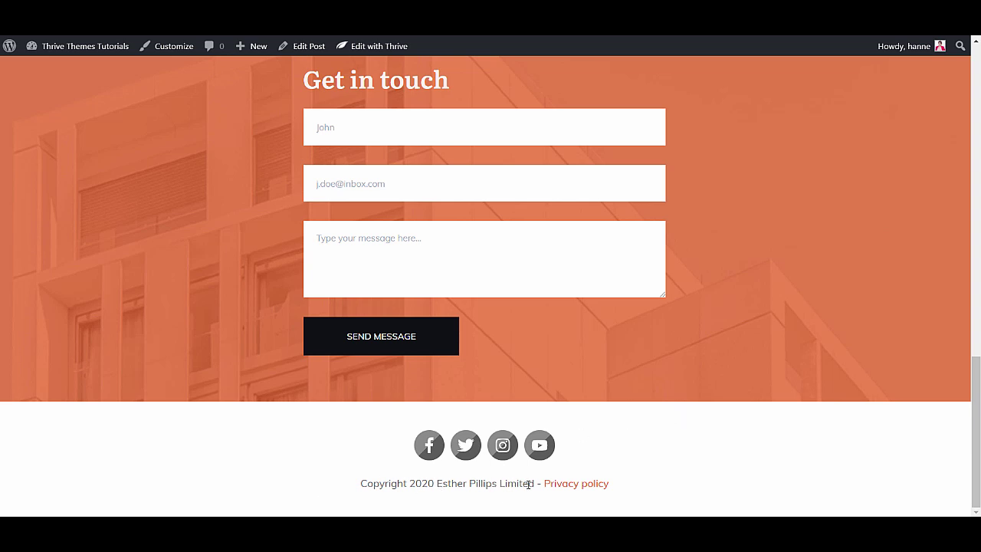
scroll(825, 218, "up", 15)
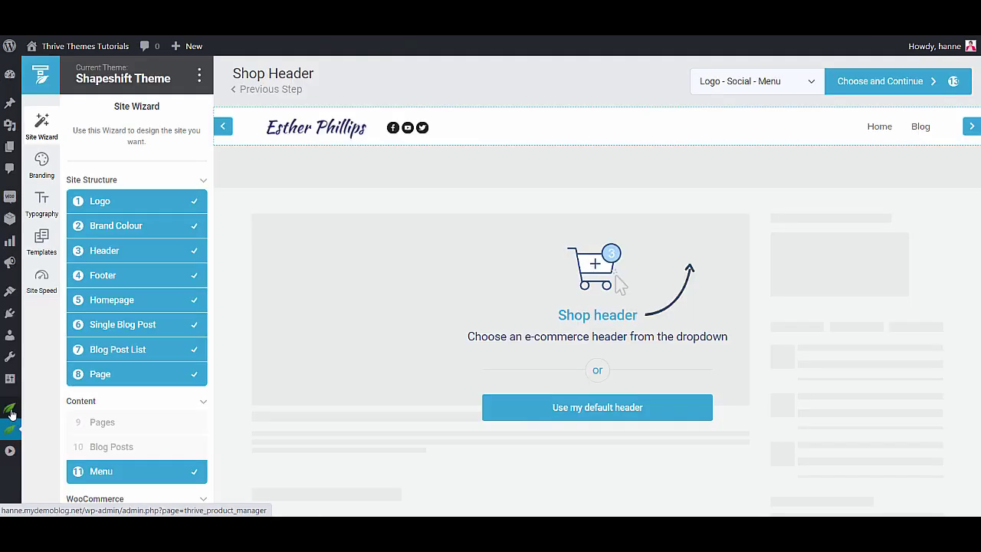
Step: Open the Smart Site settings from the Thrive Dashboard and review the company, legal and social global fields
left_click(11, 414)
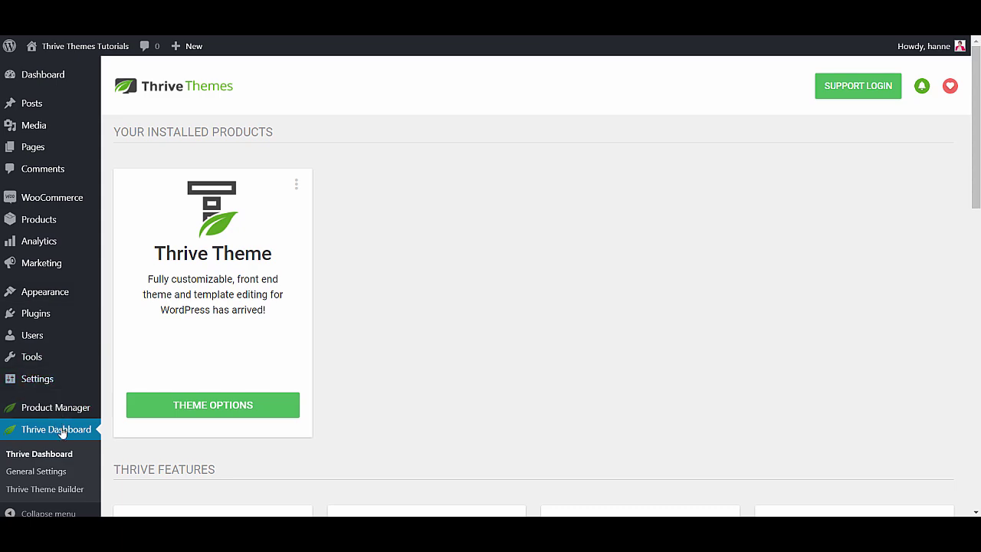
scroll(634, 239, "down", 9)
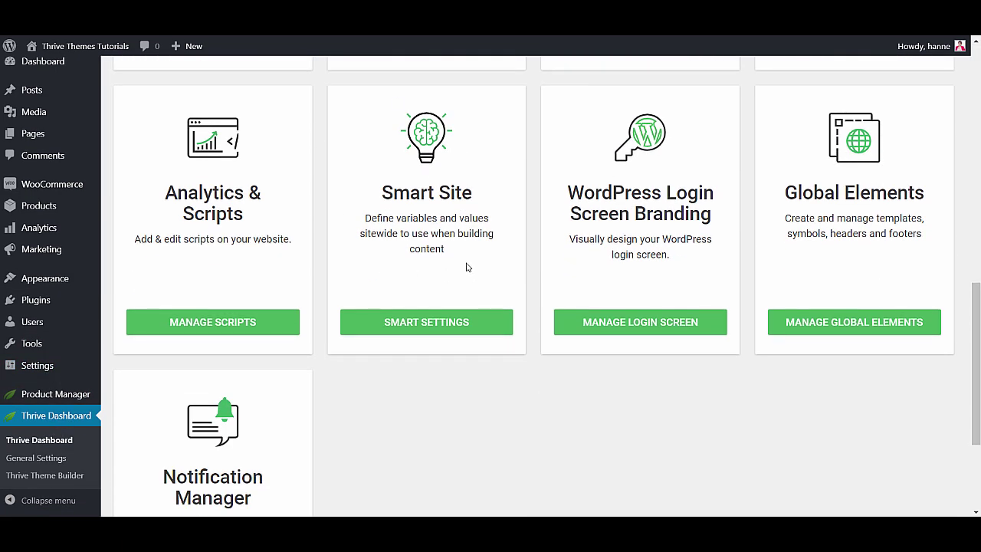
left_click(444, 324)
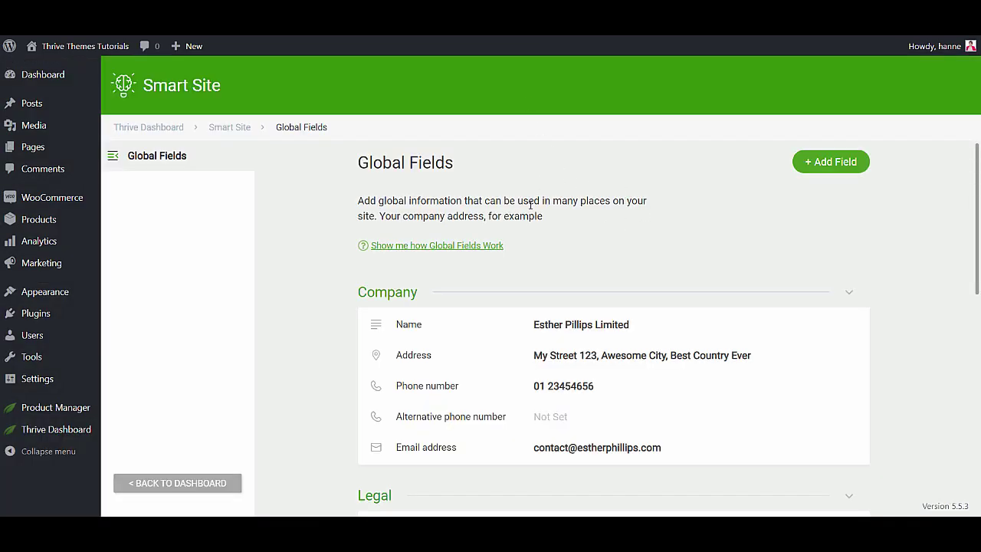
scroll(655, 228, "down", 2)
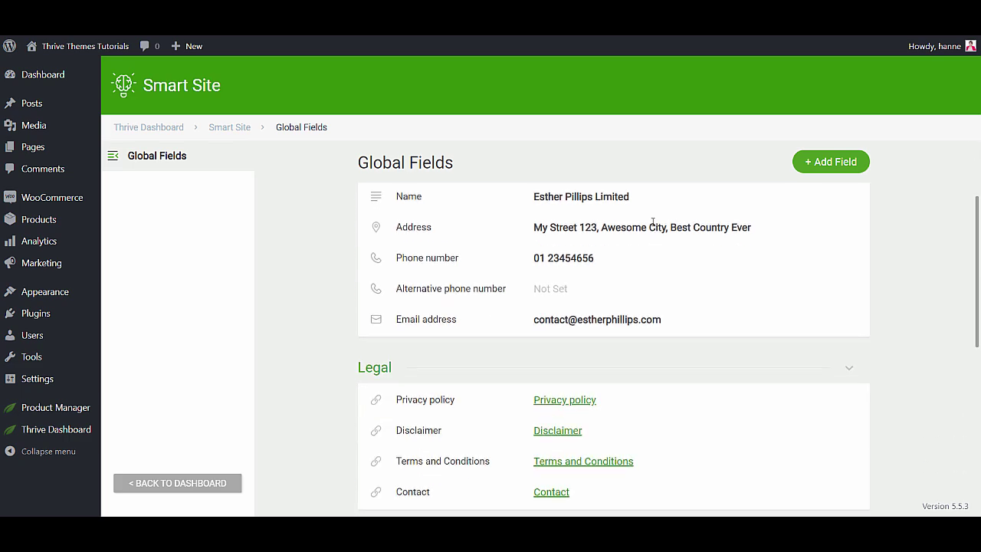
mouse_move(610, 322)
scroll(609, 323, "down", 3)
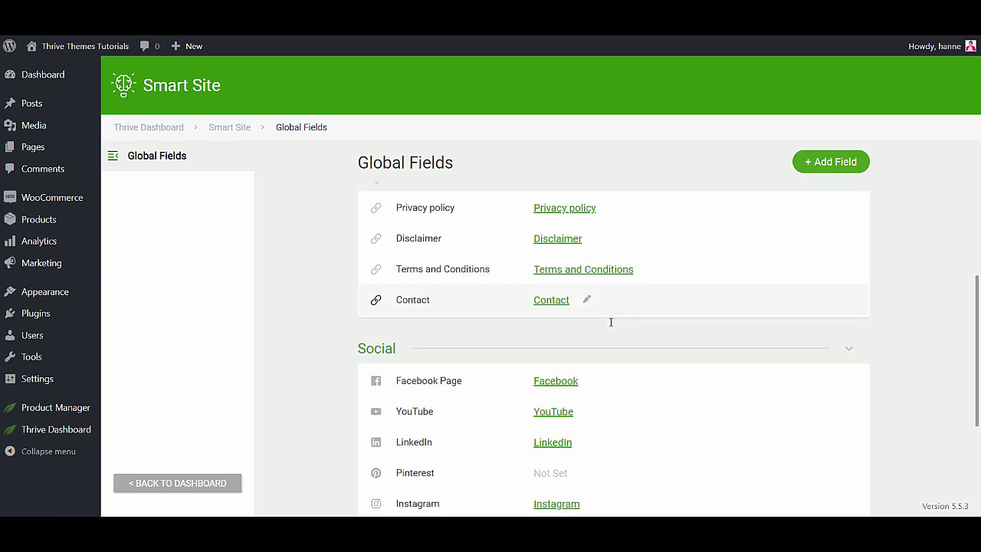
scroll(609, 306, "up", 5)
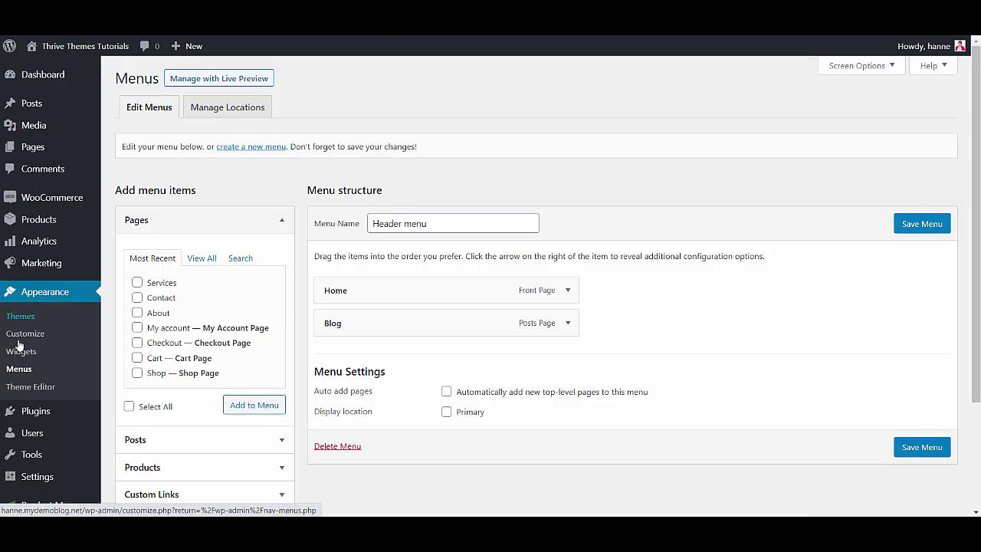
Step: Add the Services, Contact and About pages to "Header menu" and save the menu
left_click(137, 282)
left_click(137, 297)
left_click(137, 312)
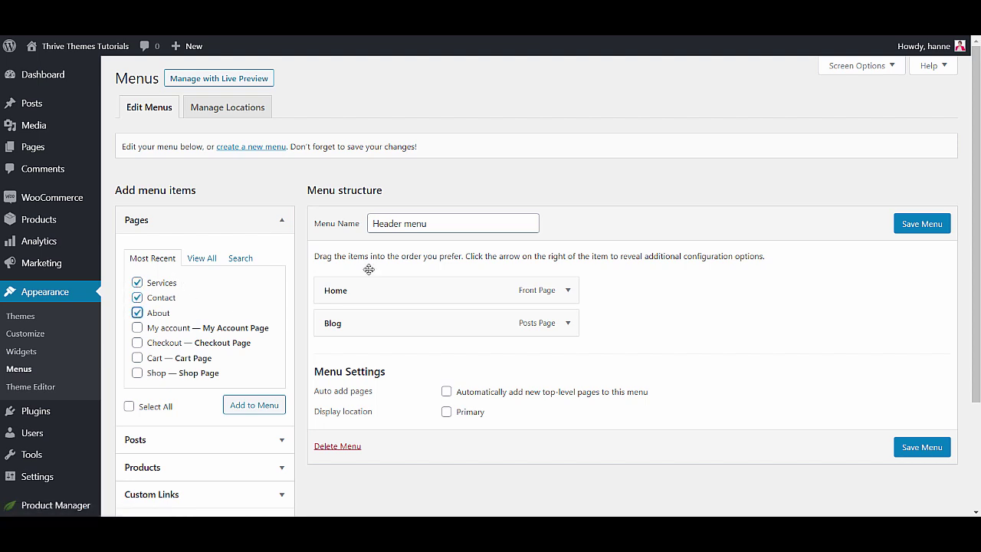
left_click(258, 414)
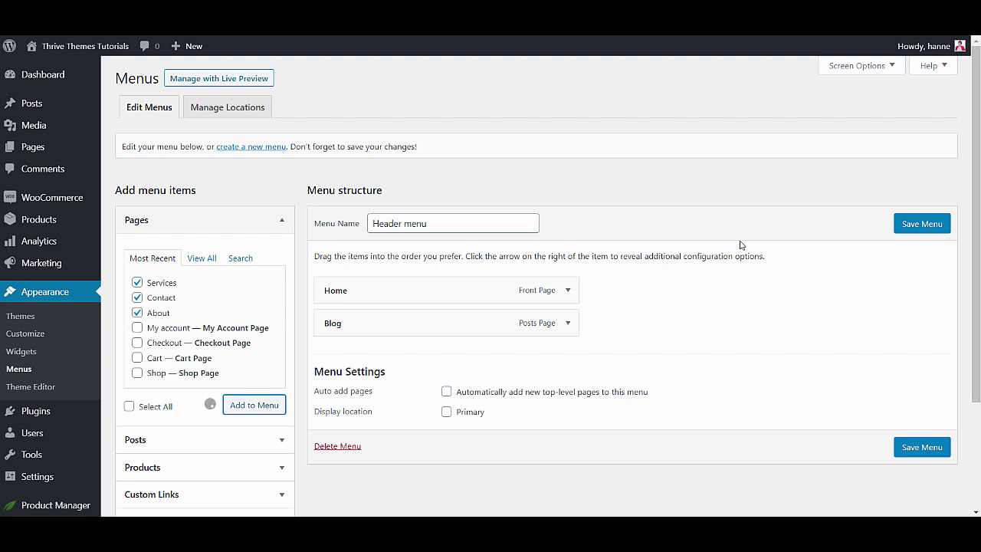
left_click(922, 225)
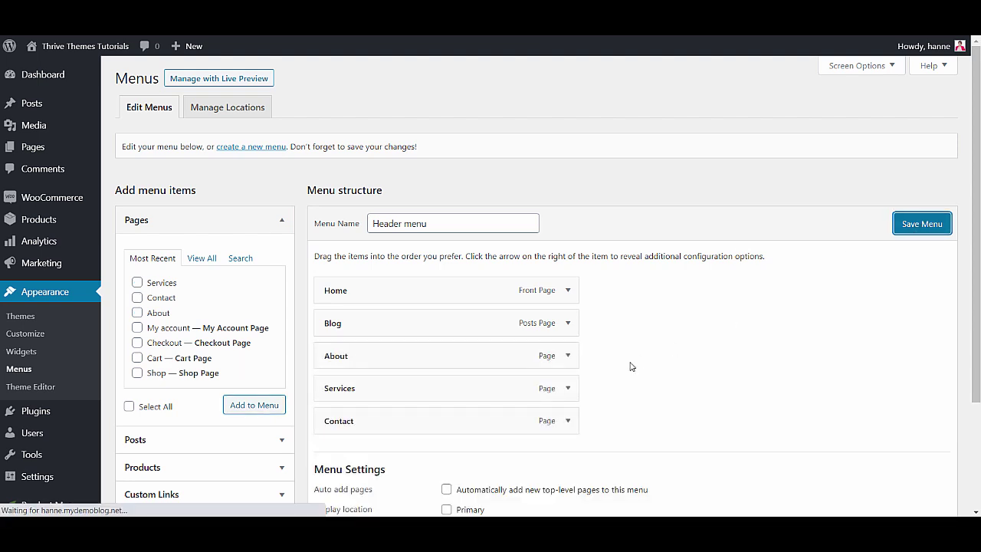
Step: In Thrive Theme Builder's branding settings, replace the light version of the logo with the white logo image from the media library
scroll(627, 362, "down", 3)
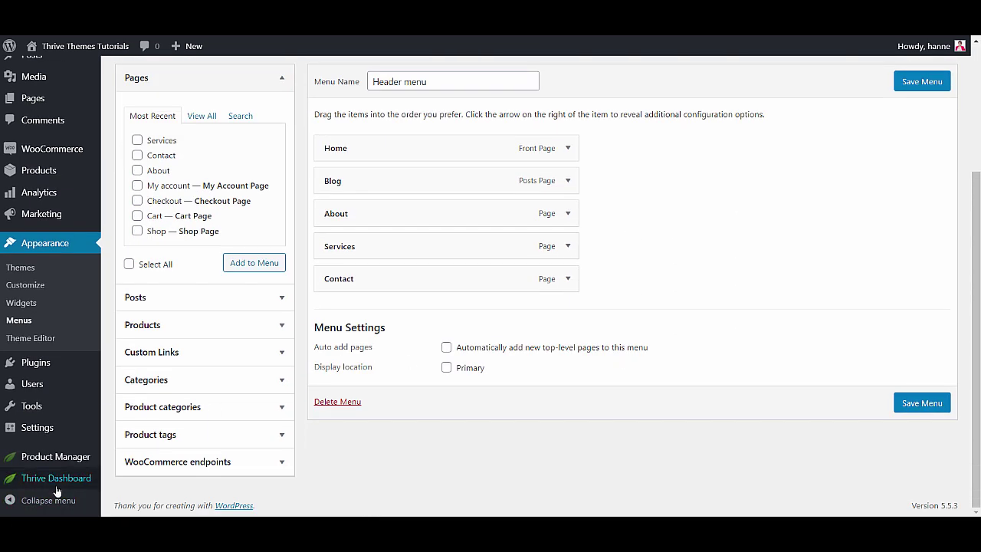
mouse_move(56, 487)
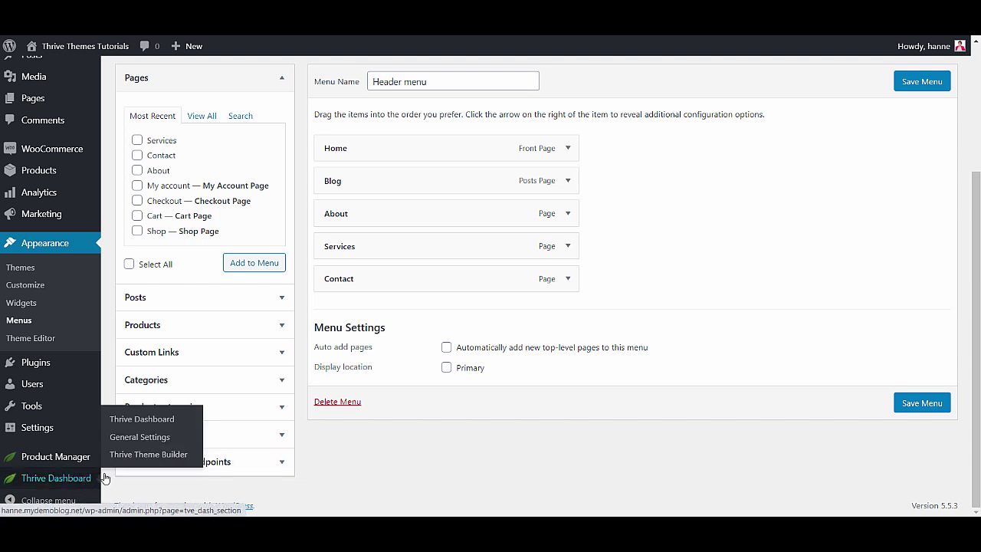
left_click(123, 454)
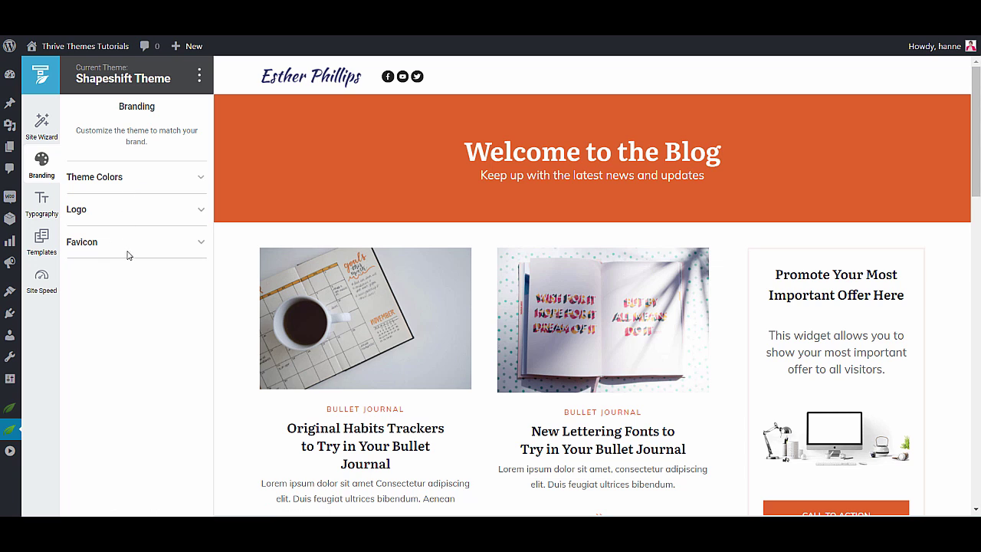
left_click(123, 213)
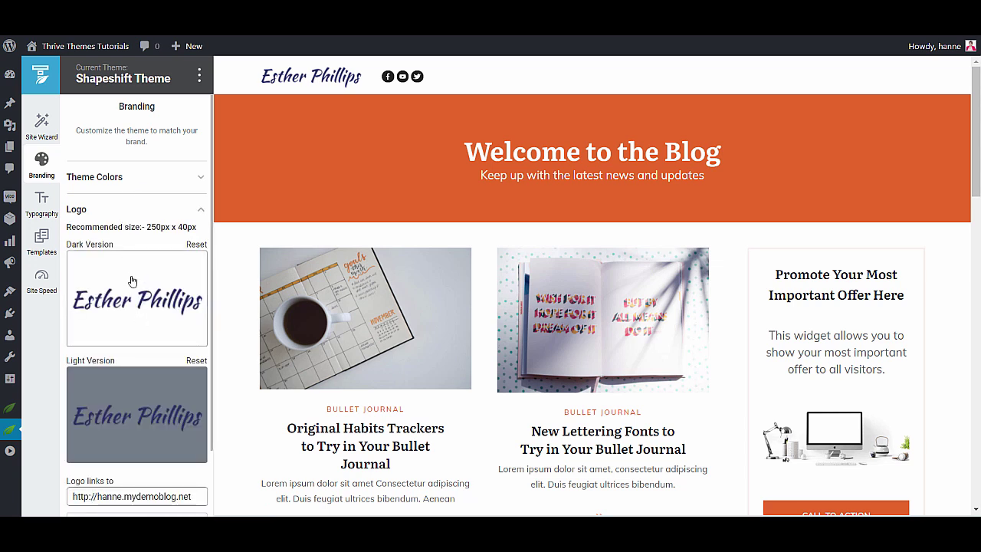
scroll(131, 311, "down", 1)
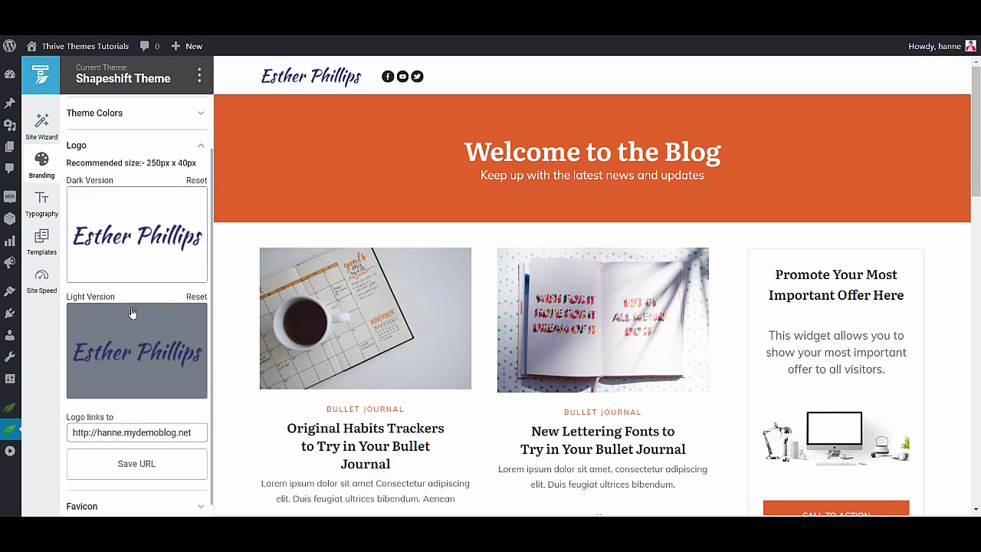
left_click(120, 353)
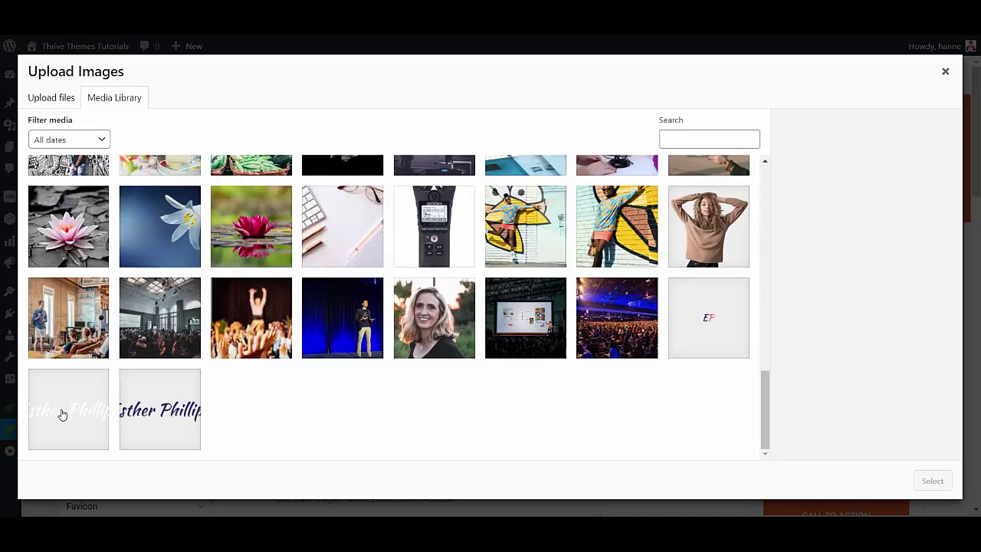
left_click(59, 411)
left_click(933, 481)
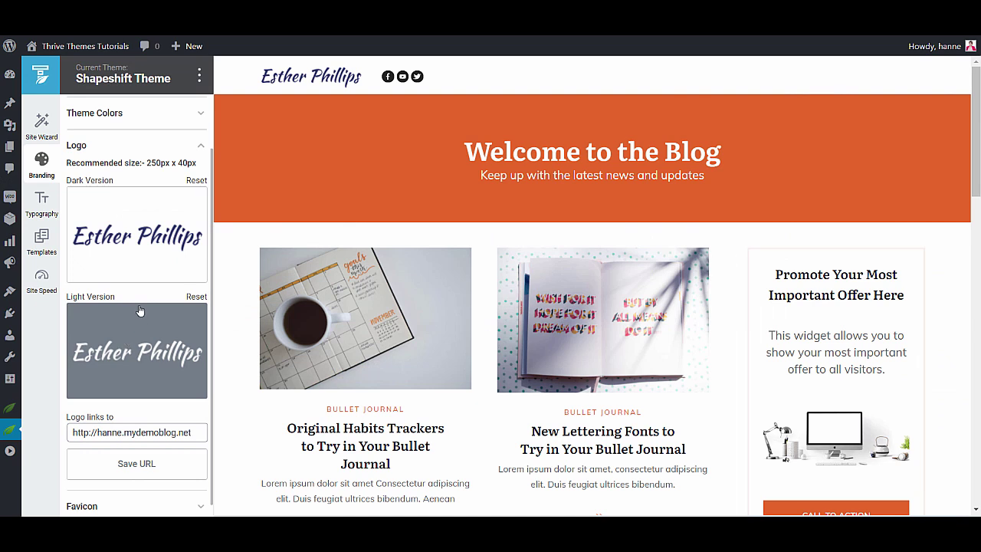
scroll(140, 310, "down", 1)
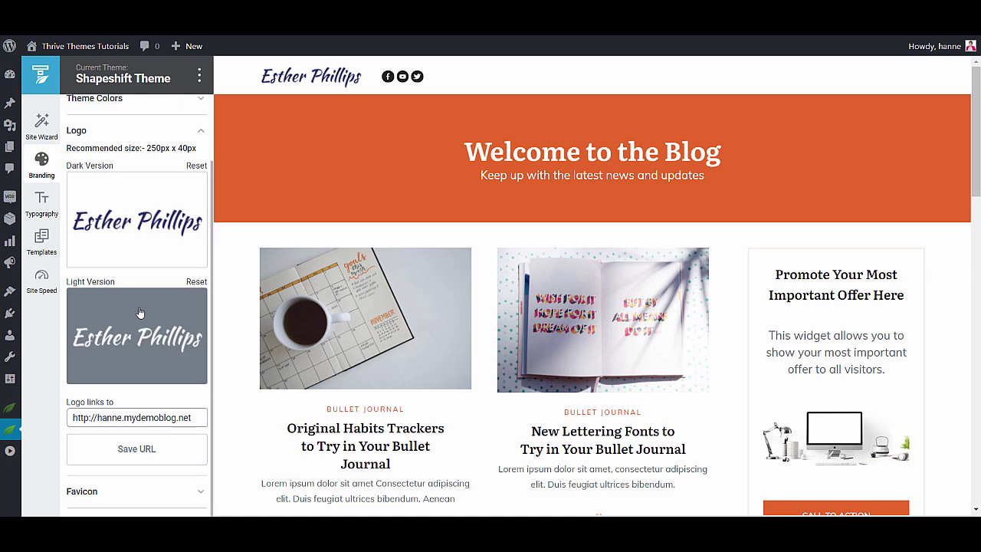
Step: Edit the theme's Default Typography and set the font of all headings to Montserrat
left_click(42, 202)
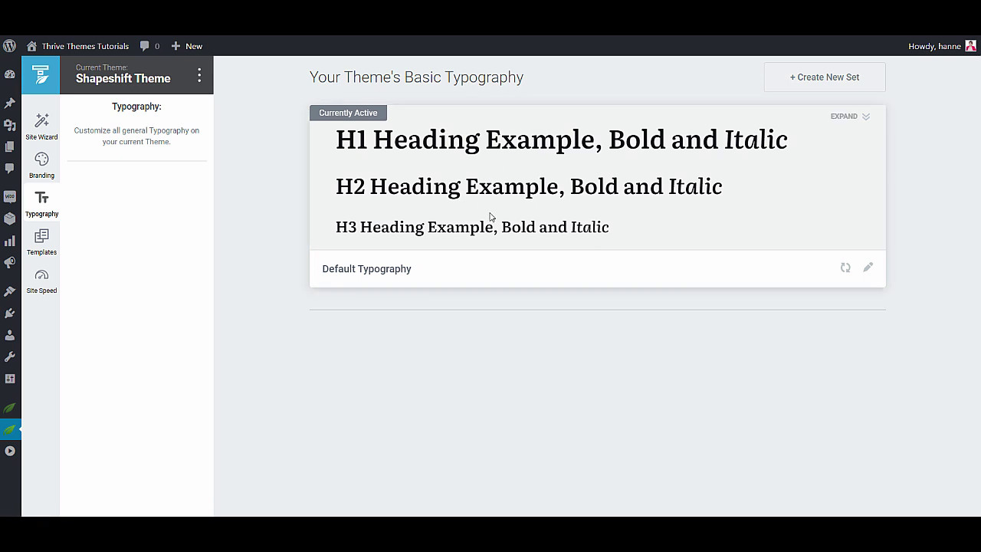
left_click(871, 269)
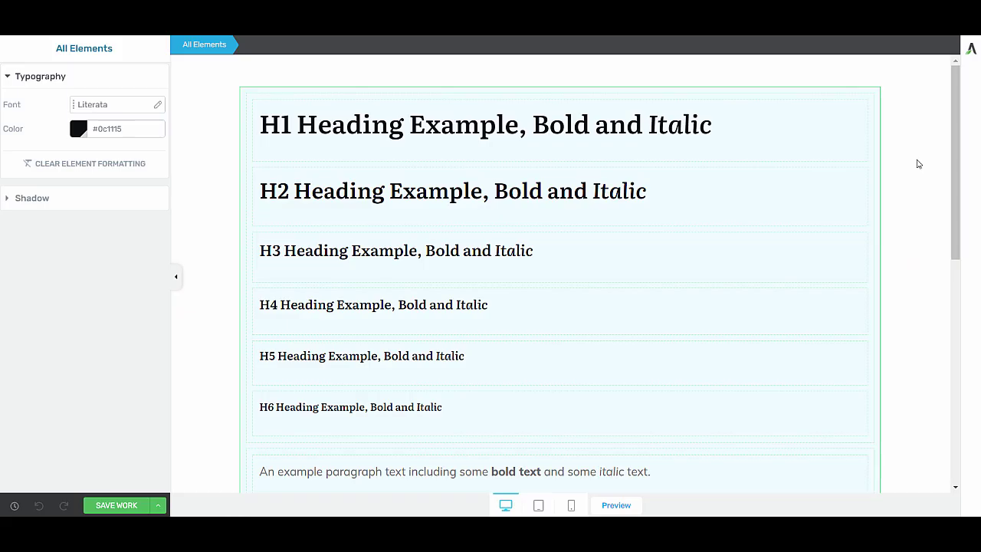
scroll(917, 162, "down", 2)
scroll(918, 162, "up", 2)
left_click(604, 214)
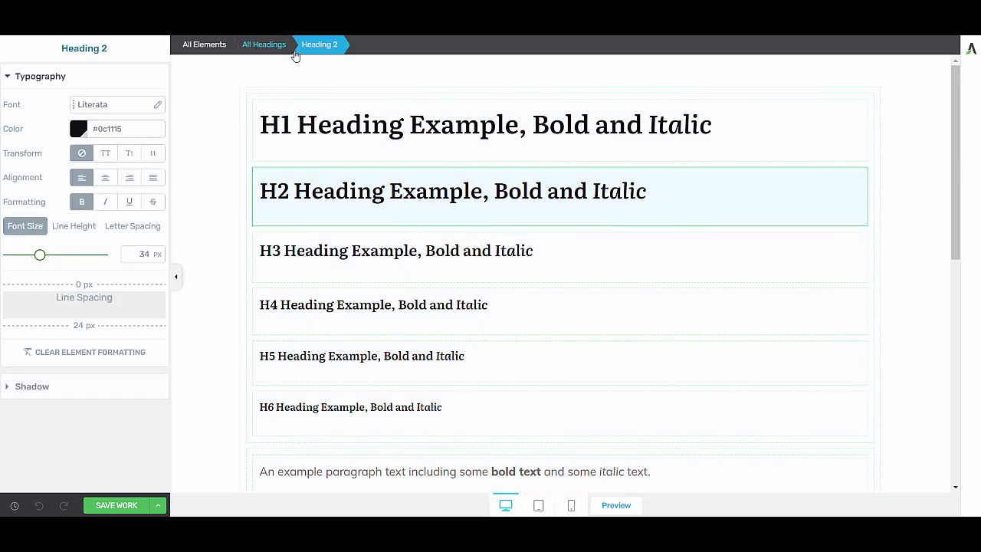
left_click(263, 49)
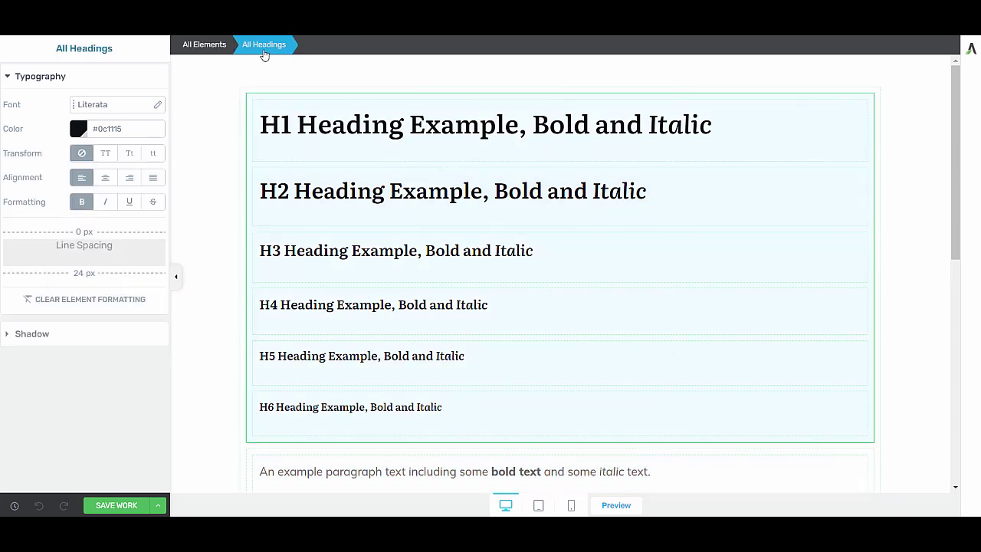
left_click(117, 105)
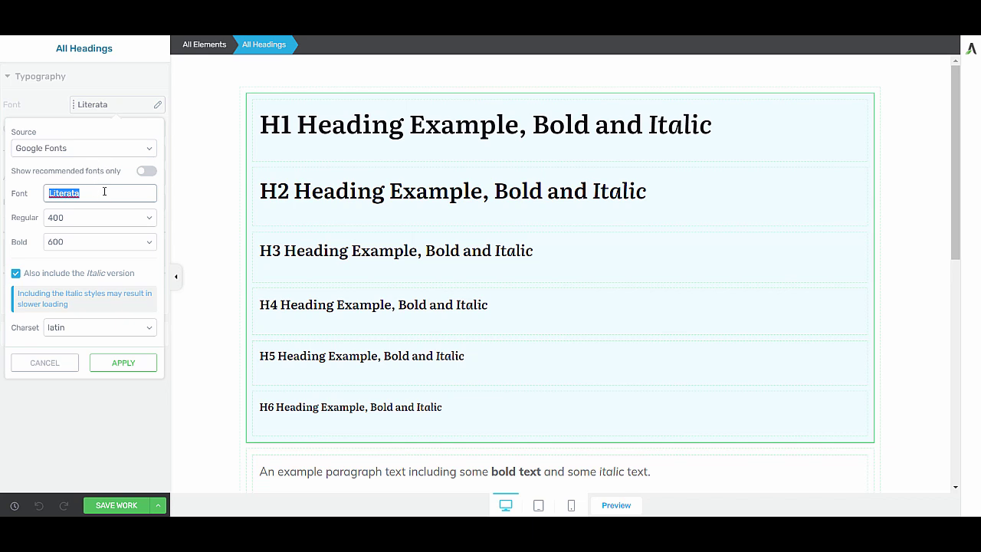
type("Montserrat")
left_click(121, 362)
Step: Compare the Heading 1 font size and display across the tablet, mobile and desktop views
left_click(779, 145)
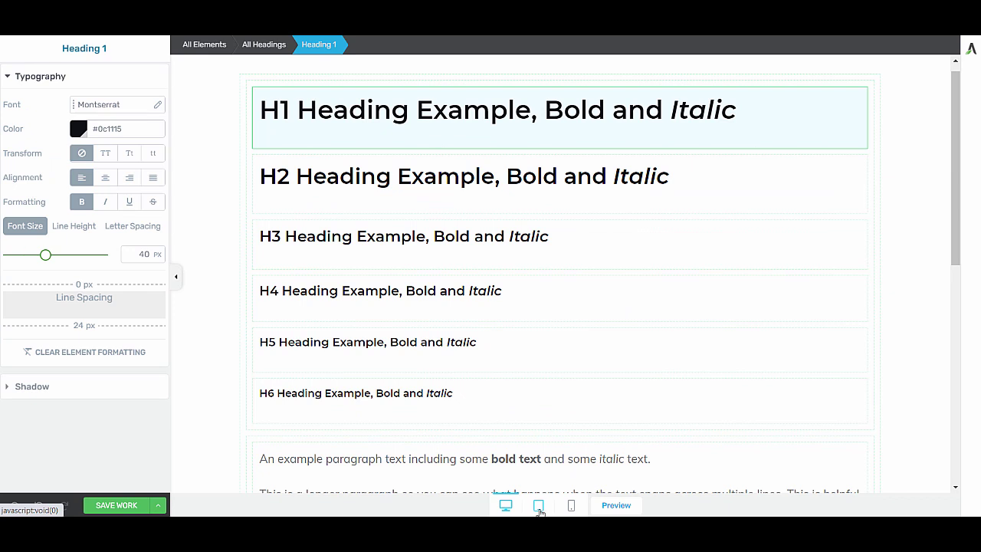
left_click(539, 509)
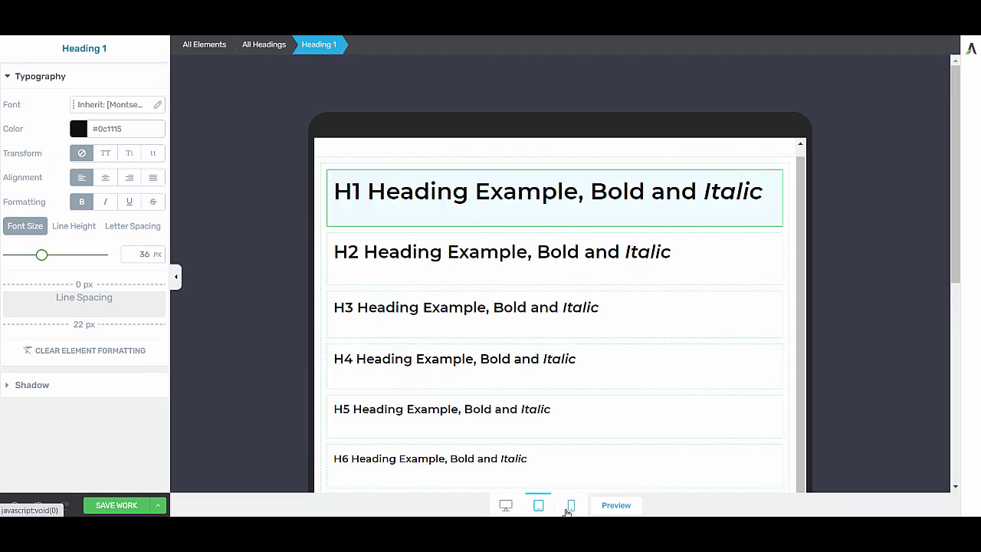
left_click(568, 510)
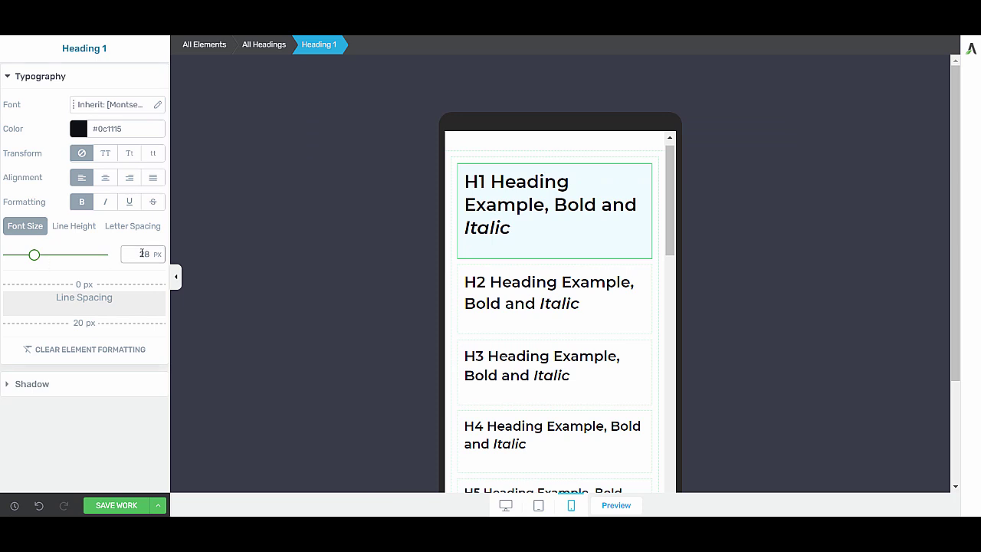
left_click(506, 505)
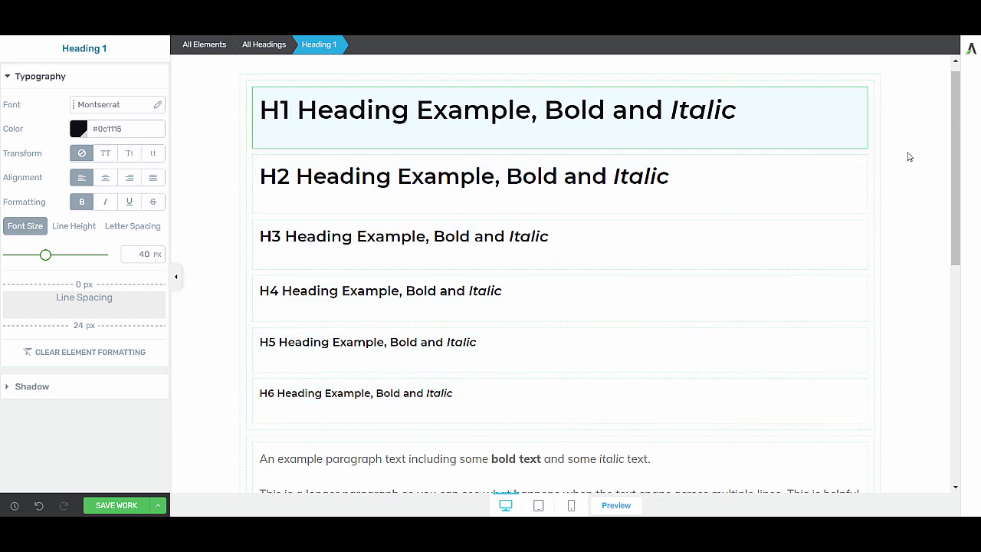
scroll(891, 209, "up", 1)
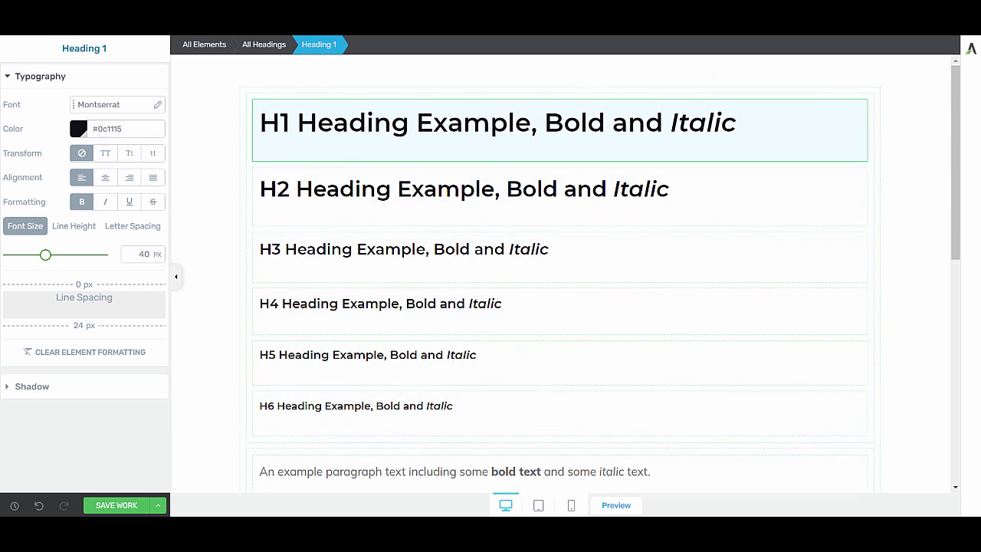
Step: Save the typography changes and open the theme's templates overview
left_click(122, 506)
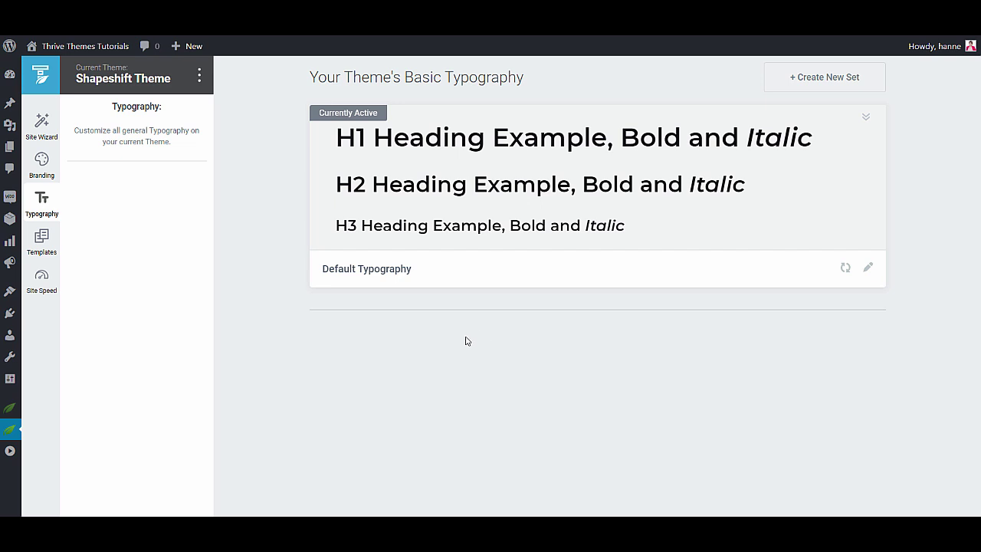
left_click(48, 246)
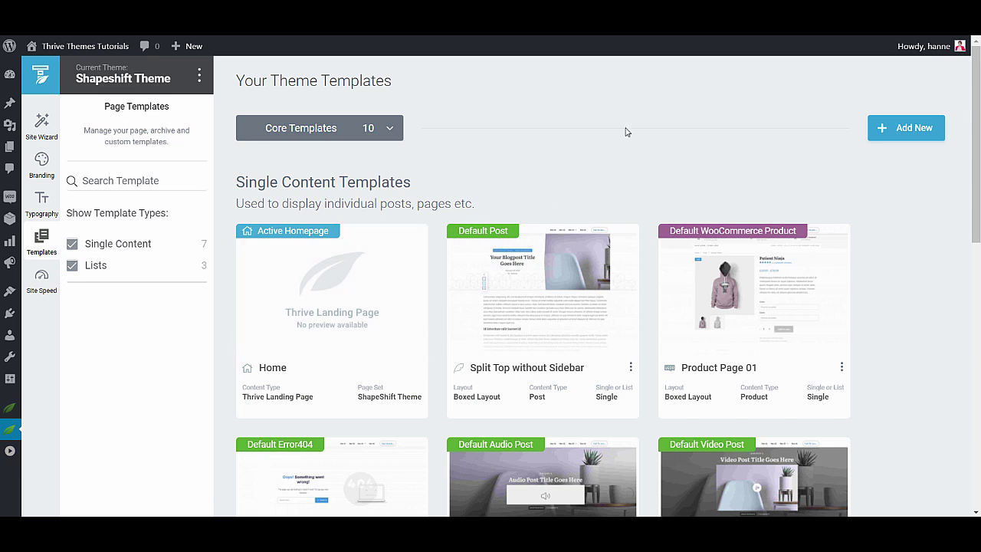
Step: Look through the theme's single content and list templates in the templates overview
scroll(625, 216, "down", 3)
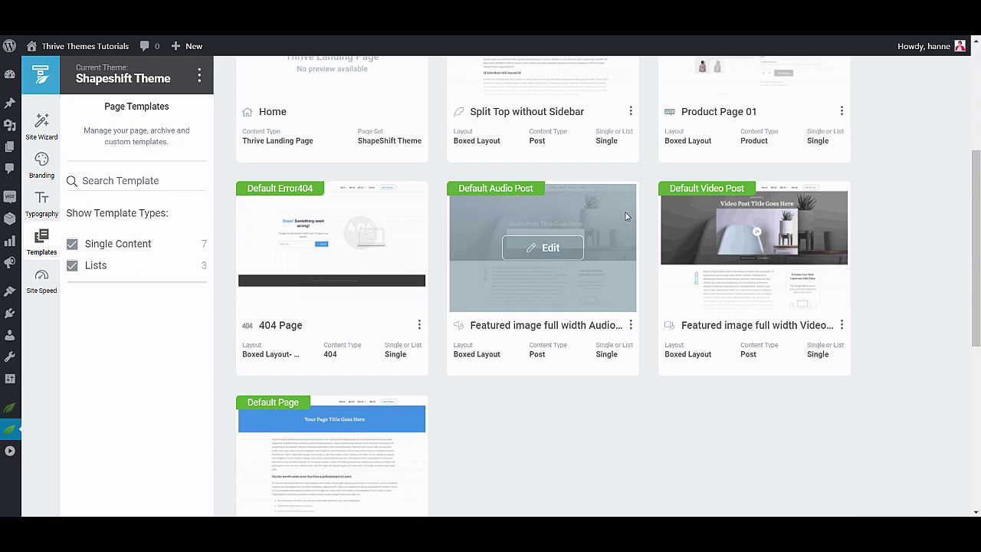
scroll(625, 216, "down", 5)
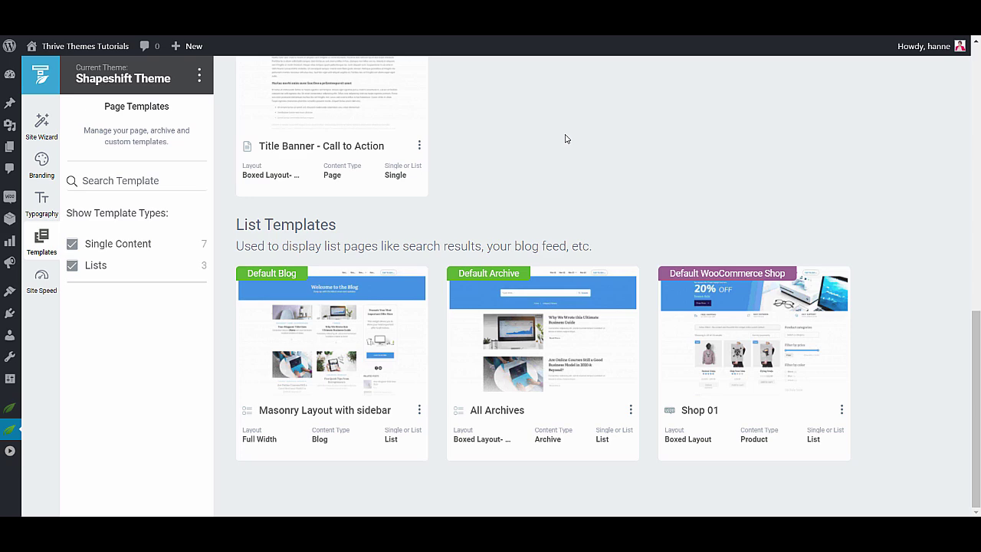
scroll(560, 199, "up", 6)
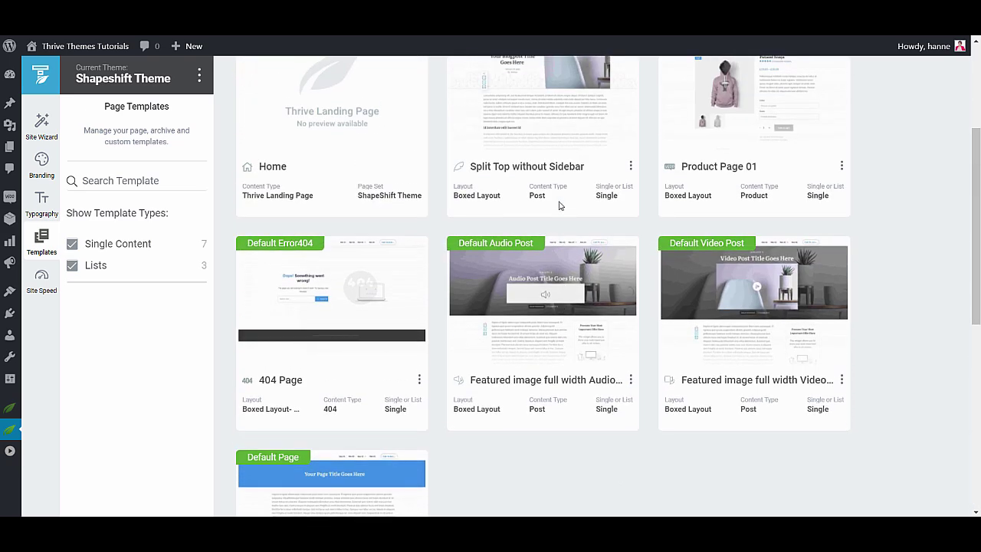
scroll(560, 206, "up", 3)
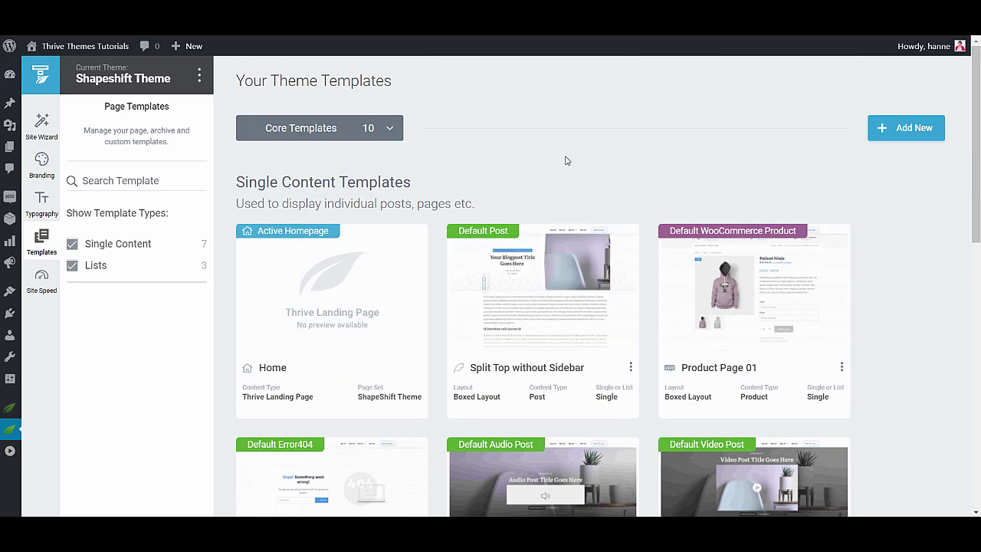
scroll(567, 161, "down", 3)
scroll(566, 161, "up", 3)
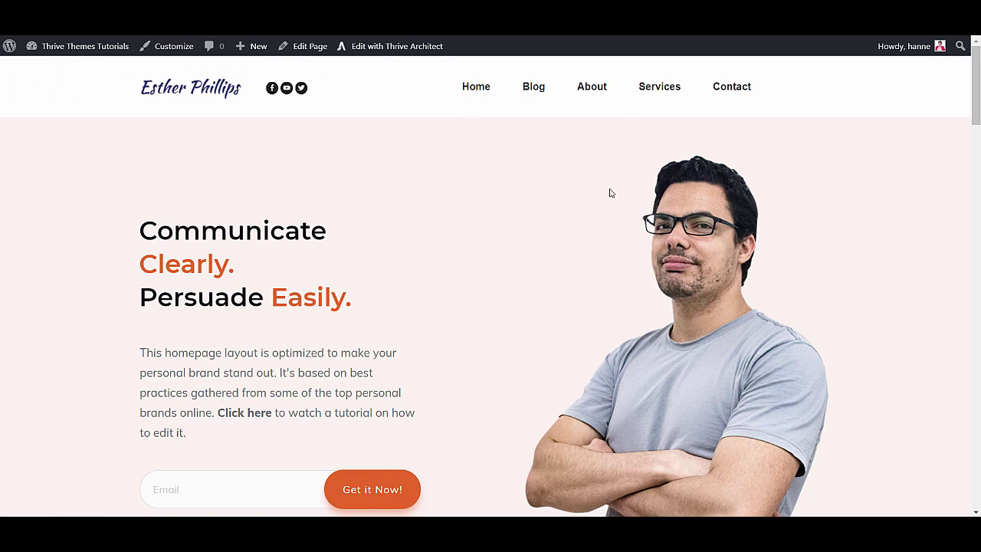
Step: Open the Blog page on the live site and review its top section, post list and sidebar
left_click(540, 91)
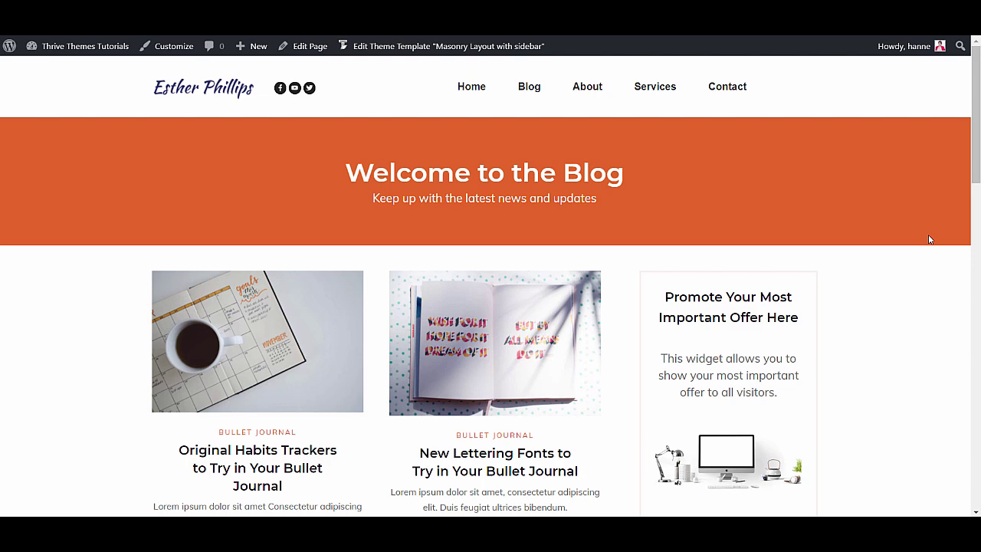
scroll(928, 239, "down", 3)
scroll(894, 268, "up", 3)
scroll(892, 230, "down", 3)
scroll(893, 253, "up", 3)
scroll(879, 307, "down", 3)
scroll(880, 306, "up", 3)
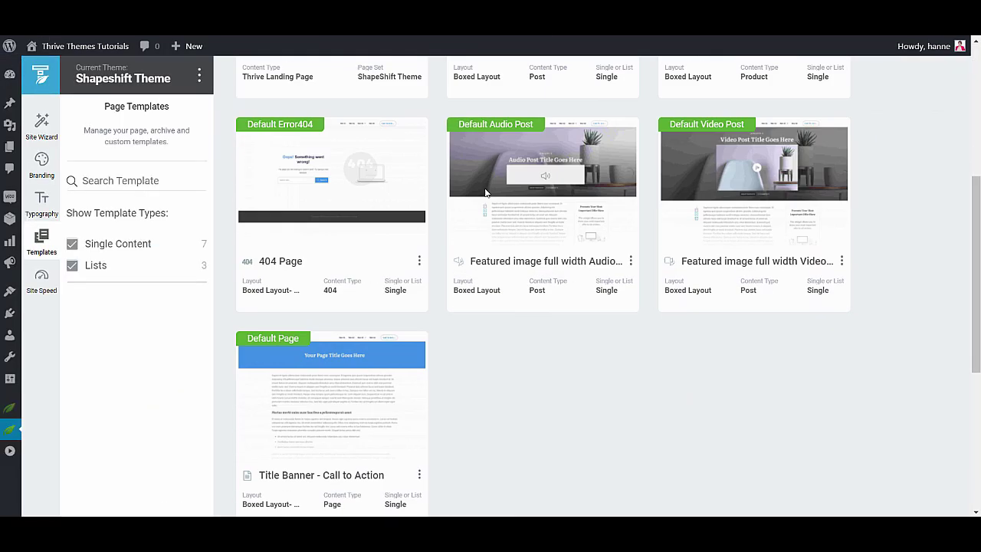
Step: Open the default blog list template "Masonry Layout with sidebar" for editing
scroll(486, 191, "down", 5)
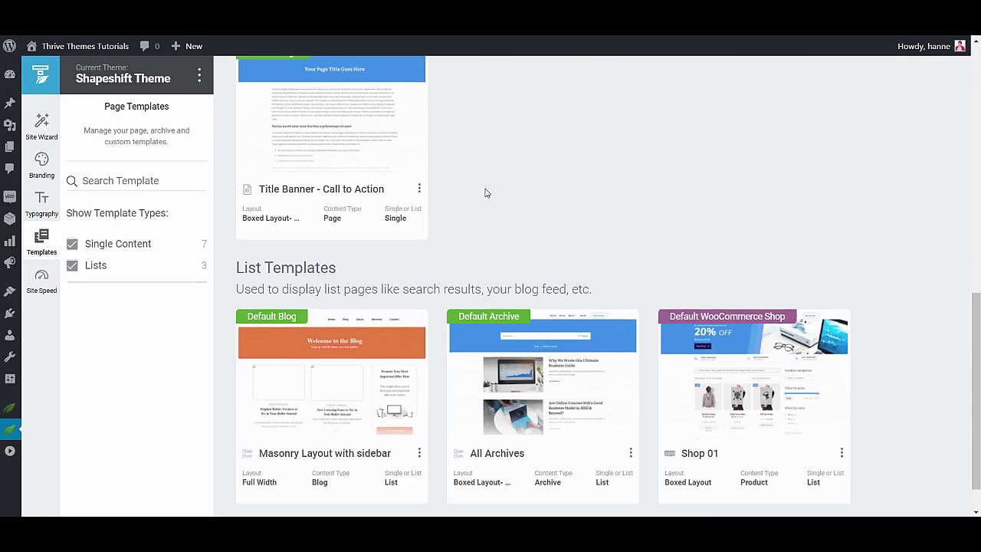
mouse_move(341, 335)
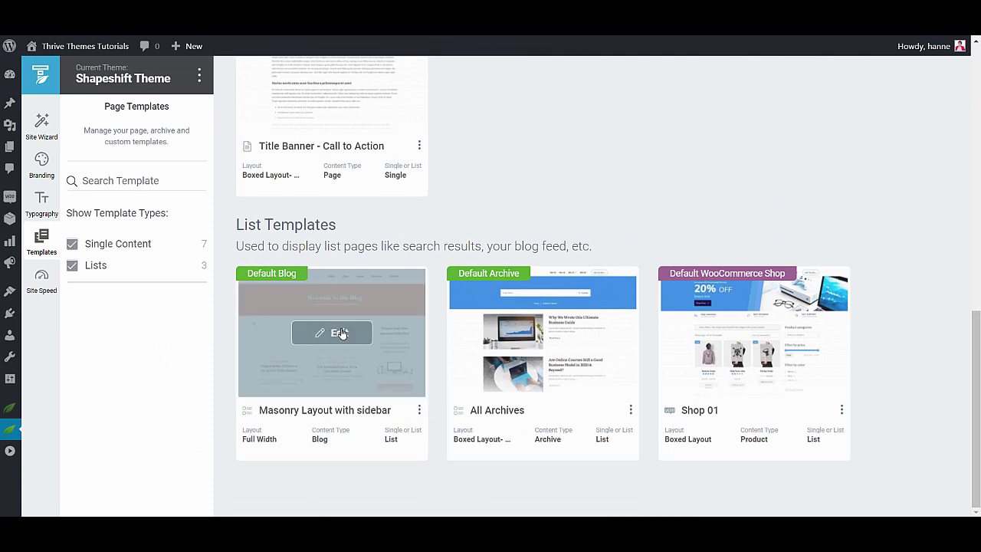
left_click(340, 332)
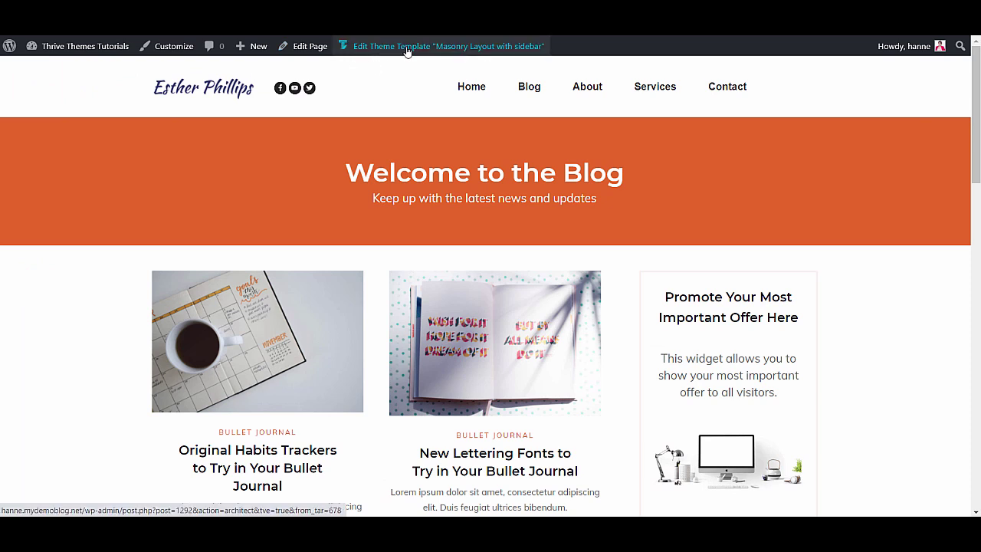
left_click(409, 51)
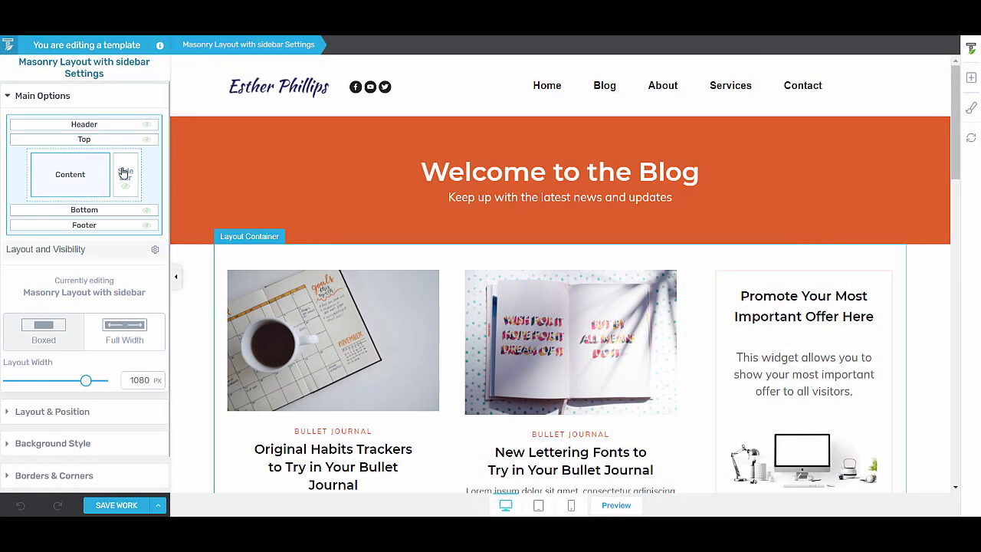
Step: Try toggling the Top section's visibility, then hide the blog template's sidebar
left_click(147, 140)
left_click(146, 140)
left_click(125, 188)
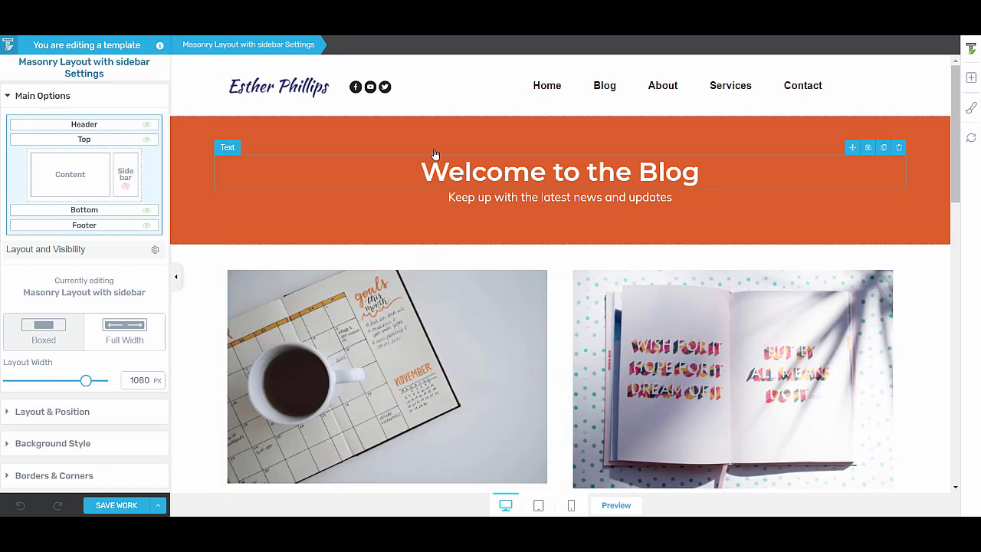
Step: Replace the Top Section with the ready-made design "Blog Banner - Static Image - Search 01"
left_click(363, 140)
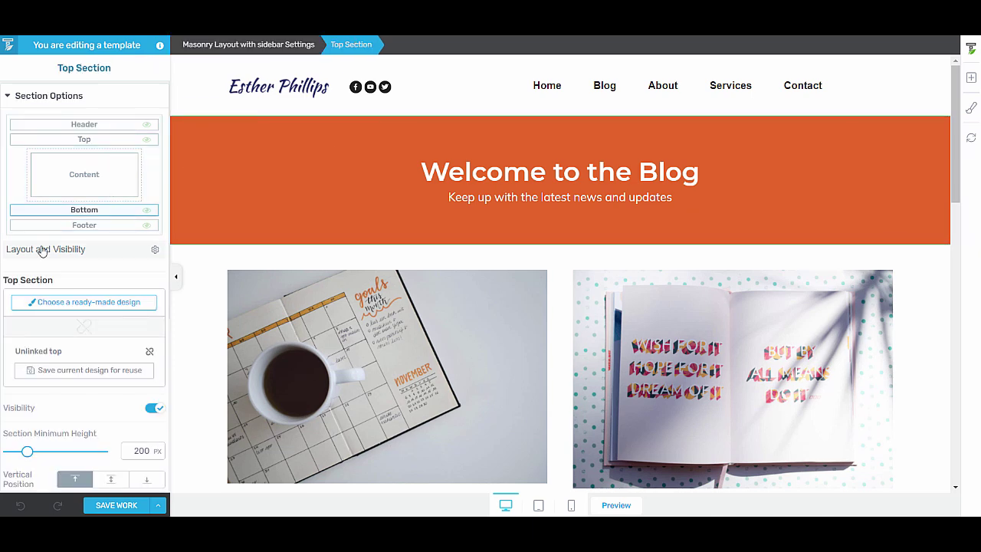
left_click(116, 306)
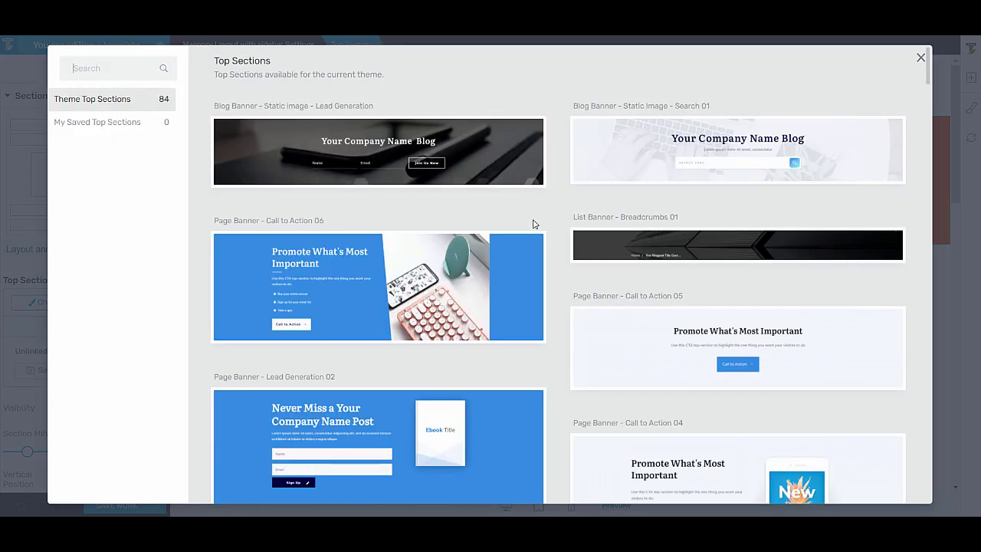
scroll(534, 222, "down", 2)
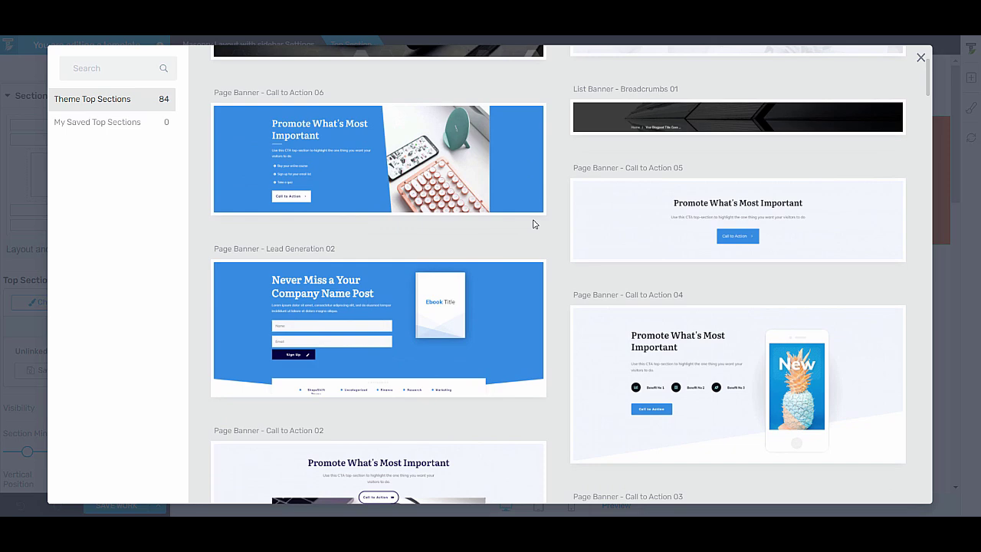
type("se")
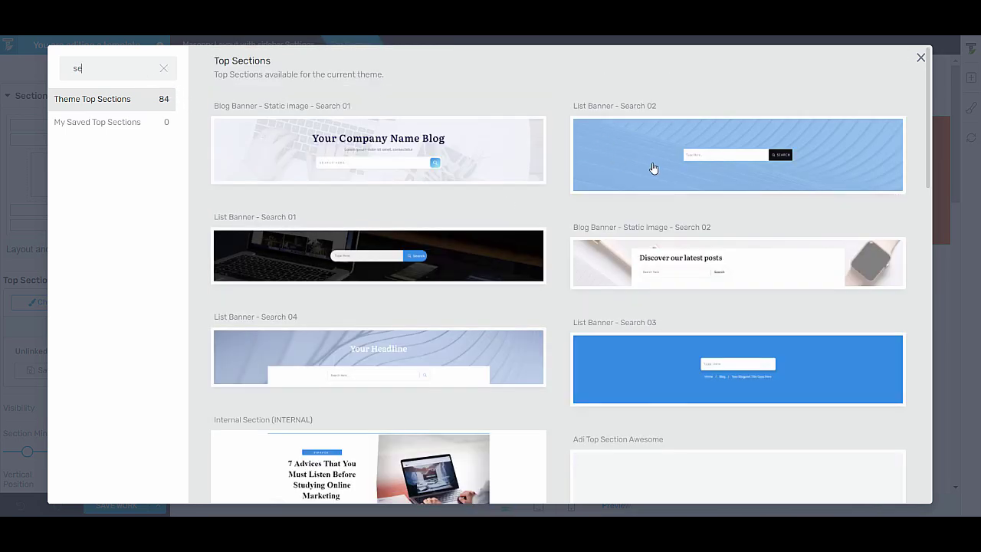
type("a")
left_click(515, 146)
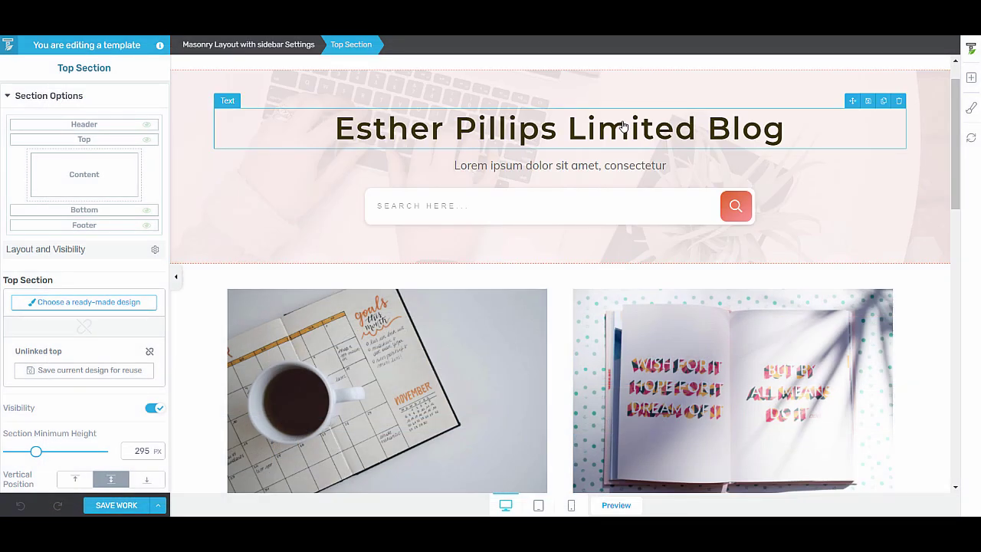
Step: Delete the company name from the top section's heading so that it reads only "Blog"
left_click(482, 139)
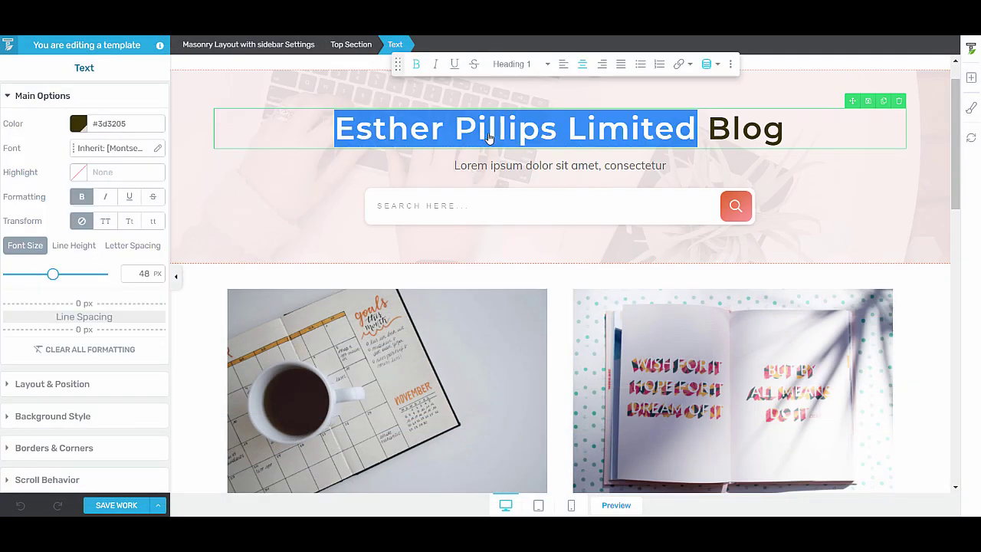
left_click(708, 128)
left_click_drag(708, 128, 335, 128)
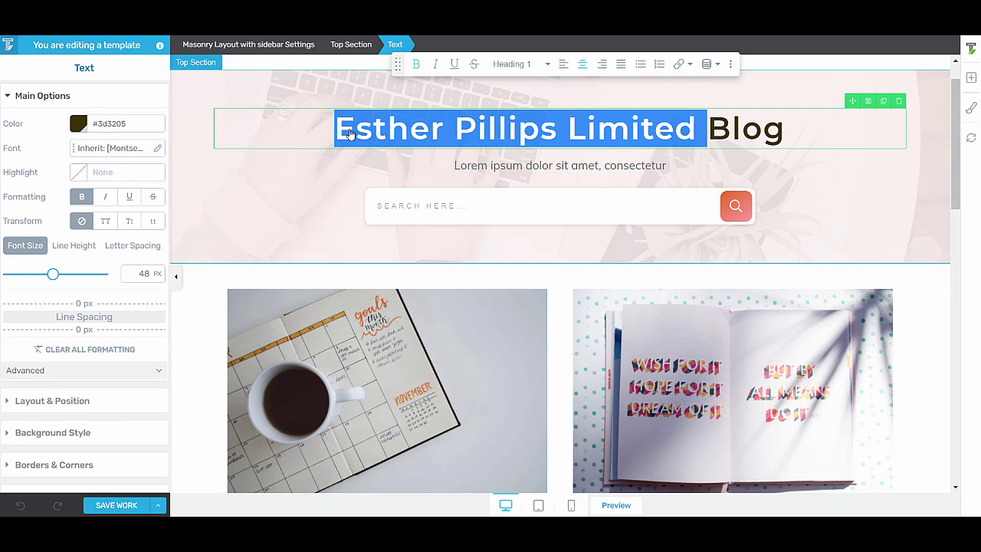
key("BackSpace")
Step: Replace the placeholder subtitle under the heading with "The only resource you'll need to learn how to become insanely productive"
left_click(452, 165)
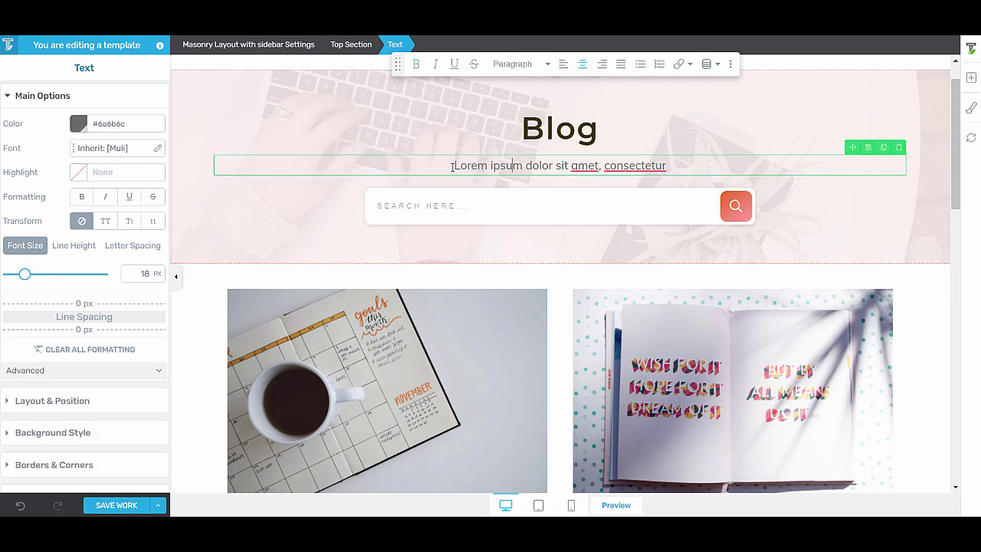
left_click_drag(452, 165, 705, 166)
type("The only resource you'll need to learn how to become insanely productive")
Step: Change the Top Section's background image to the coffee cup and calendar photo from the media library and apply it
left_click(197, 108)
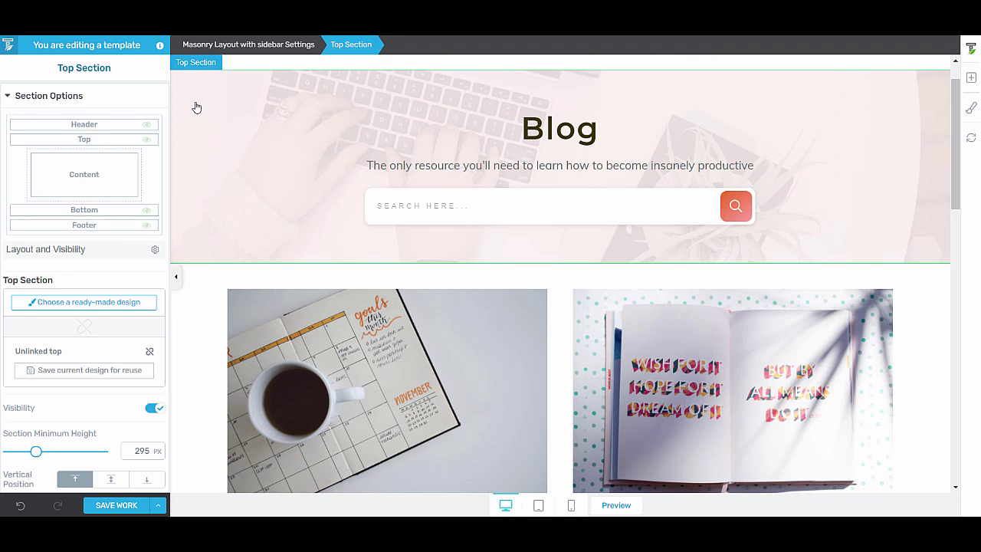
left_click(53, 298)
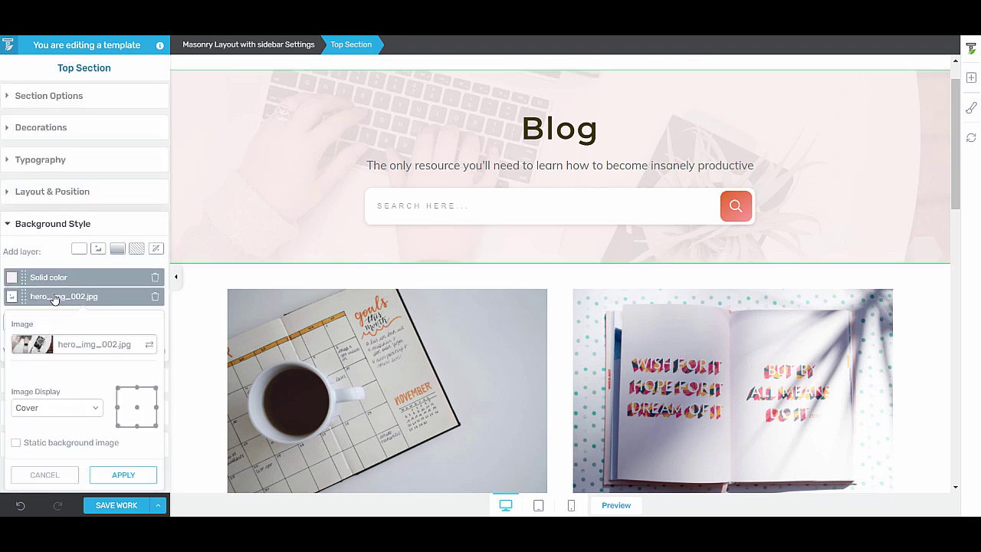
left_click(81, 351)
left_click(618, 261)
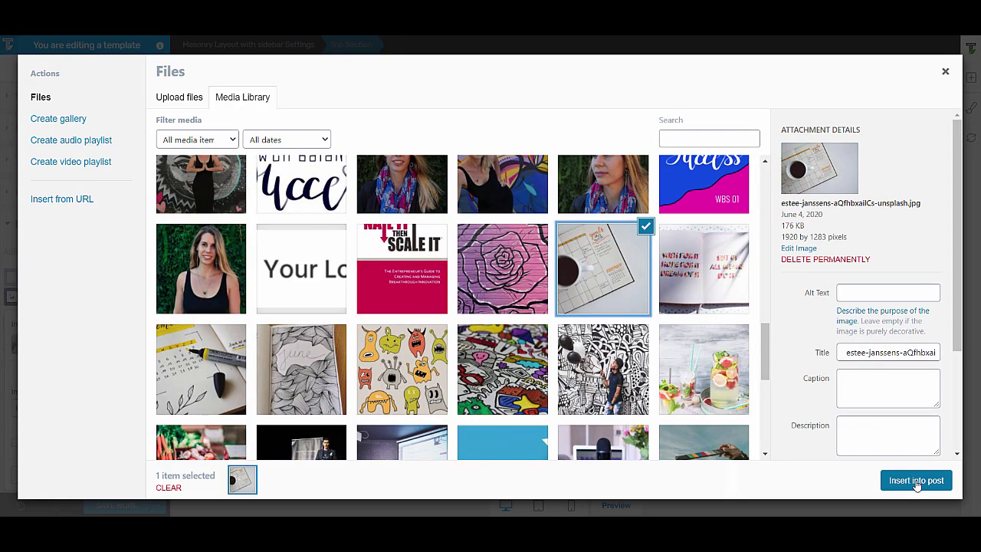
left_click(915, 480)
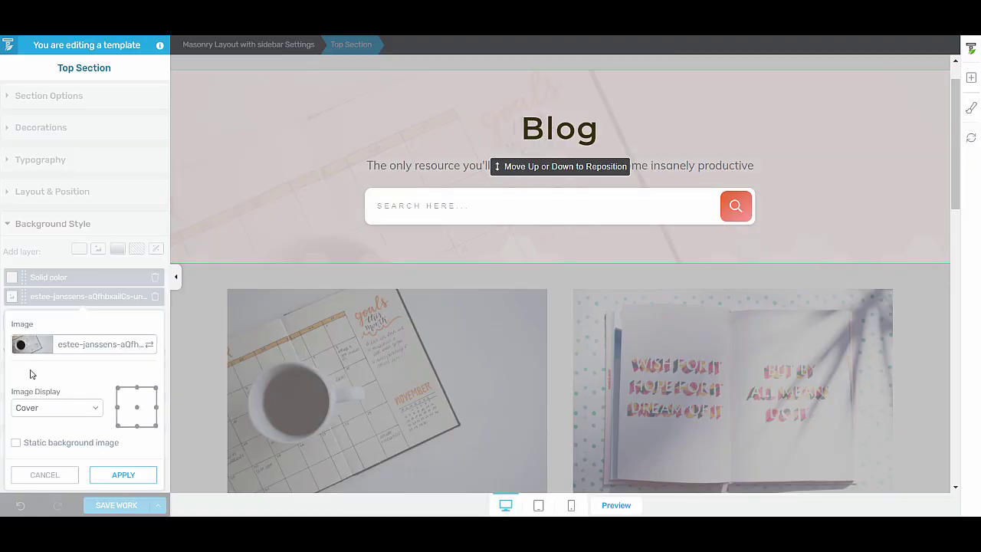
left_click(123, 475)
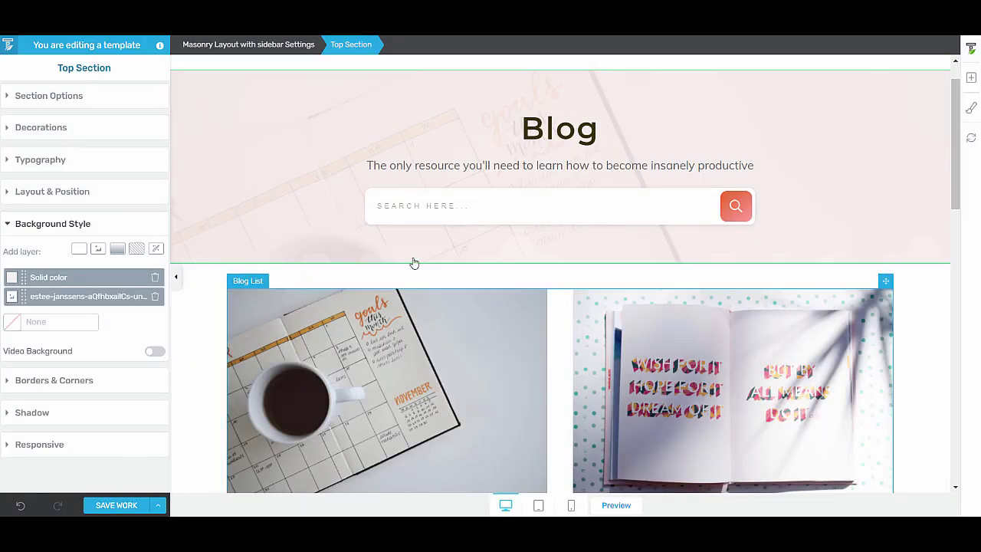
Step: Set the Blog List to display its posts in 3 columns
scroll(580, 254, "down", 1)
scroll(533, 269, "up", 1)
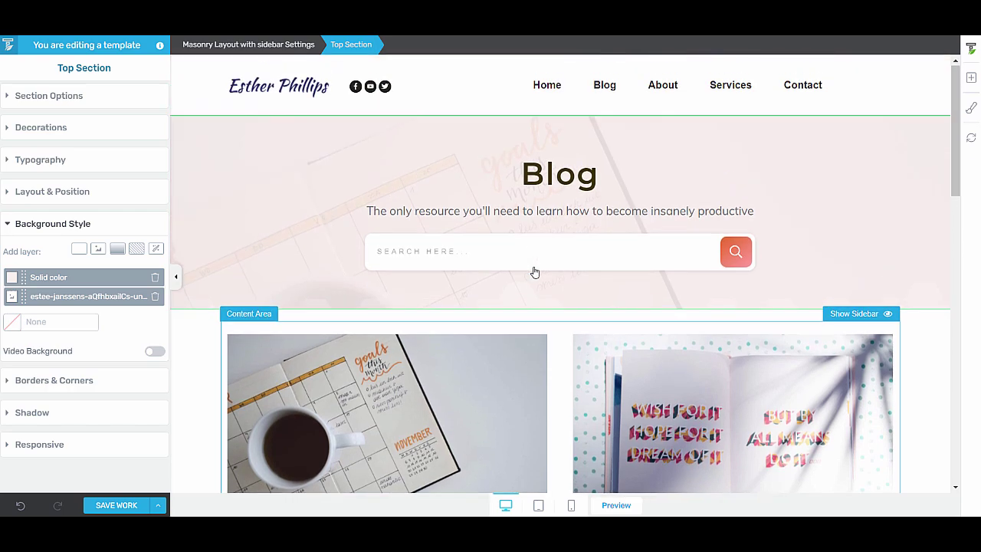
scroll(550, 245, "down", 3)
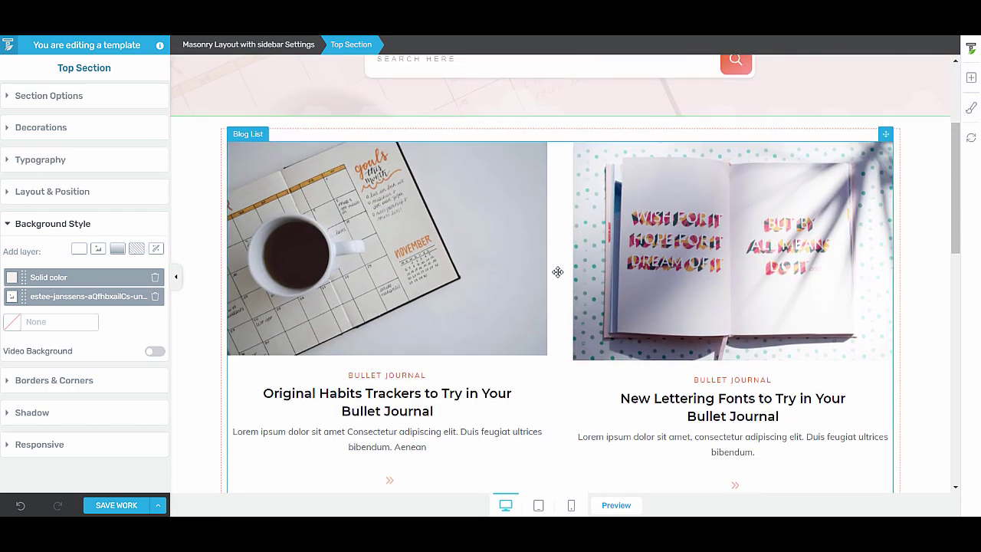
scroll(556, 261, "down", 5)
scroll(580, 276, "up", 5)
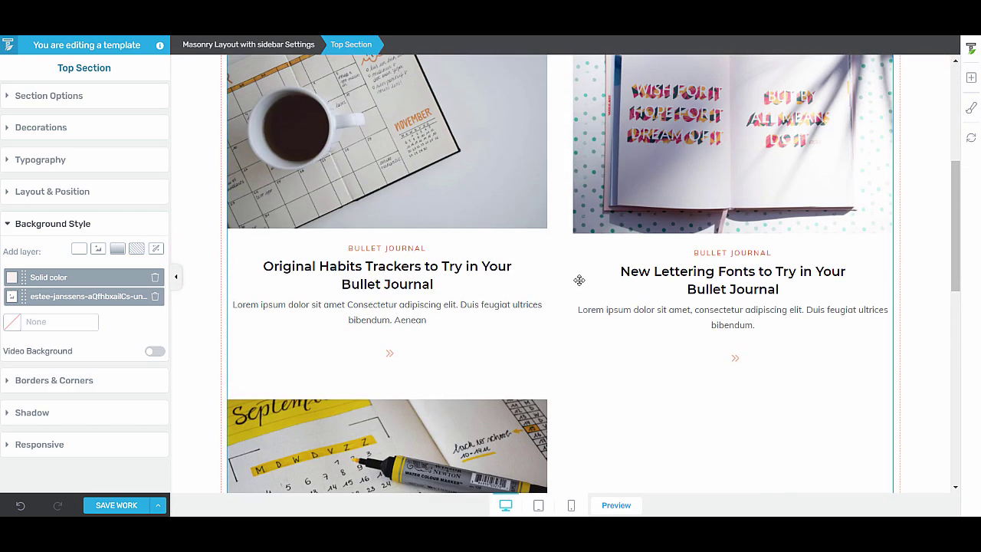
left_click(578, 277)
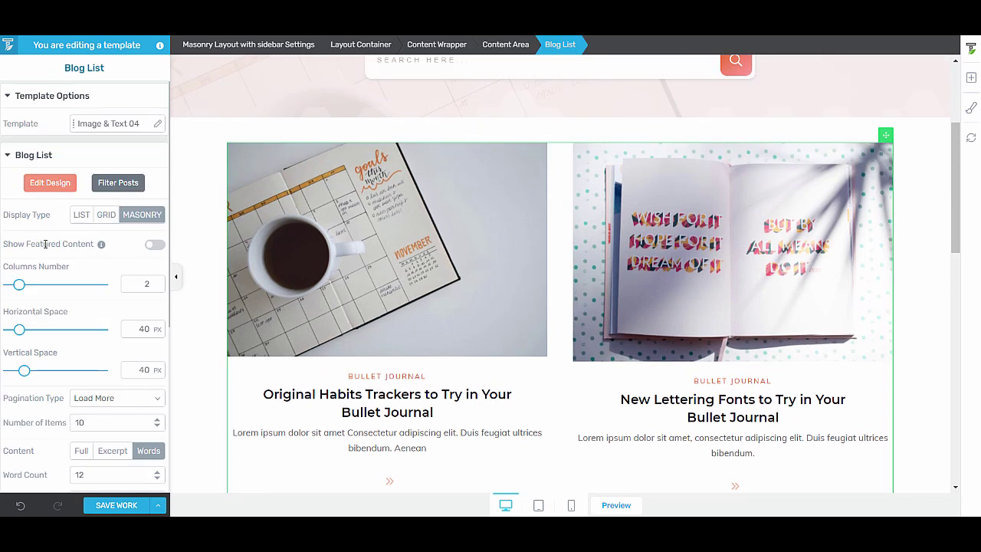
left_click_drag(19, 285, 28, 287)
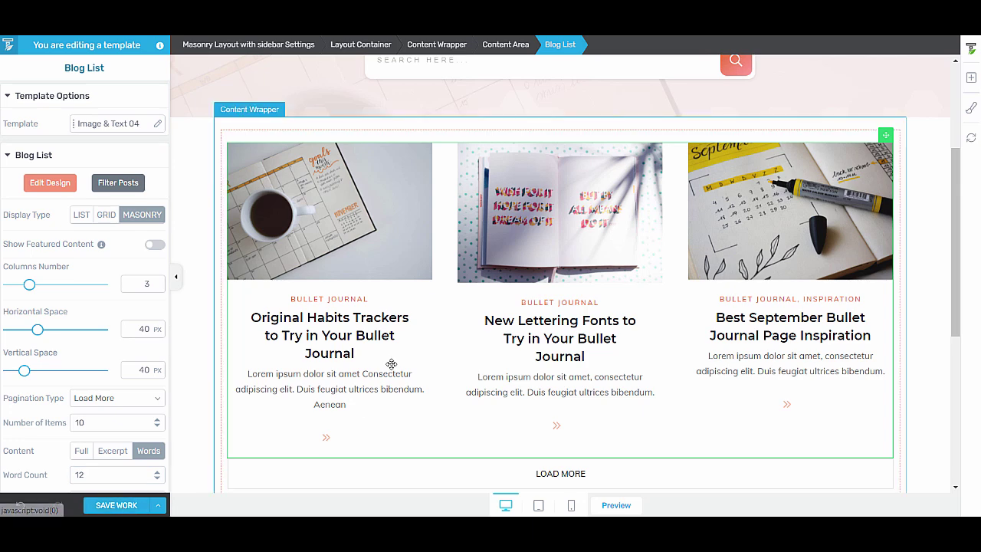
Step: Hide the Bottom Section containing the email subscription form above the footer
scroll(391, 363, "down", 5)
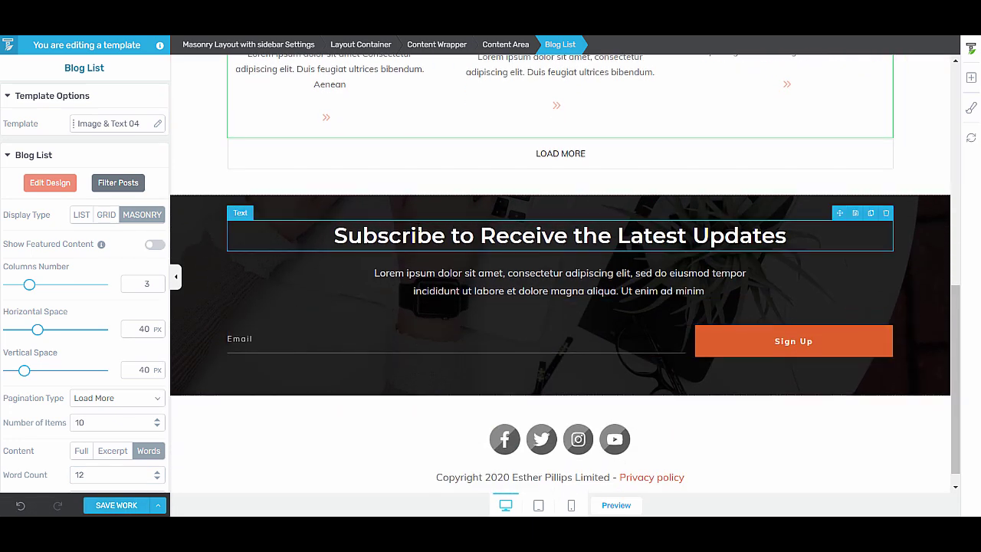
left_click(276, 212)
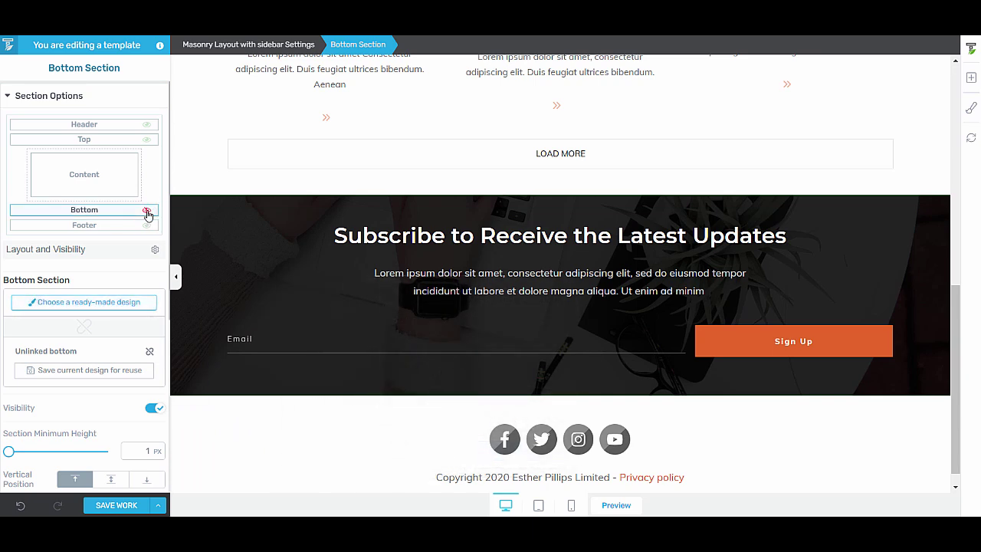
left_click(146, 211)
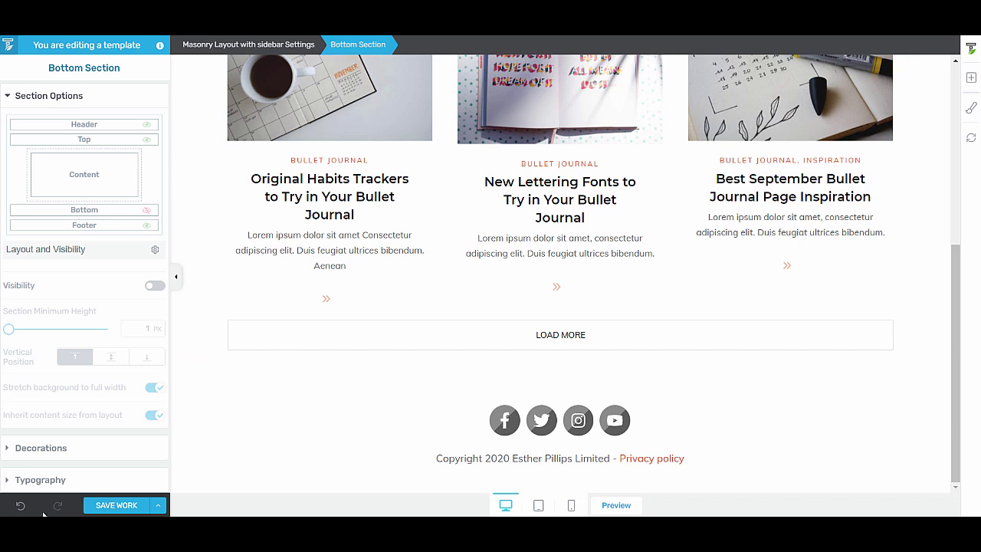
Step: Save the blog template and review the updated Blog page on the live site
left_click(123, 505)
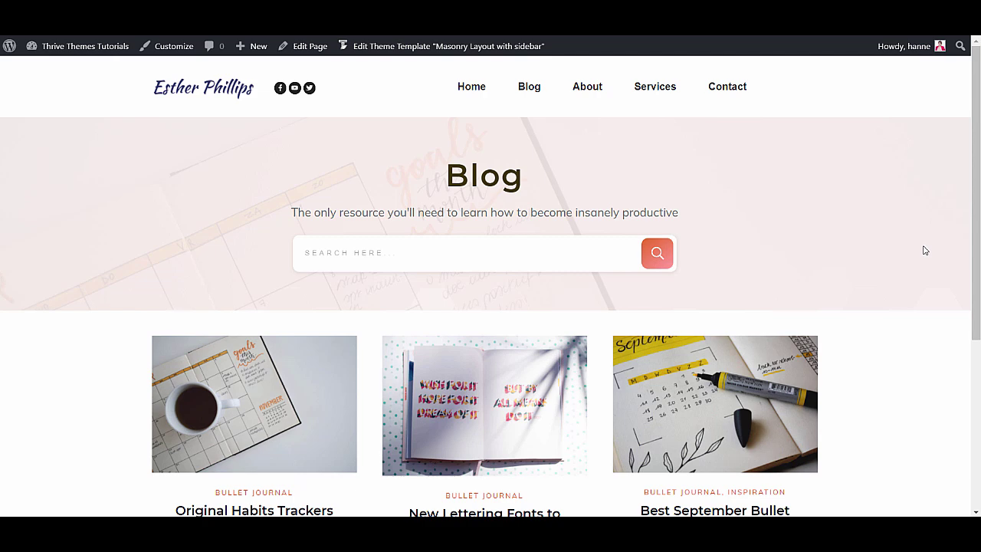
scroll(925, 251, "down", 4)
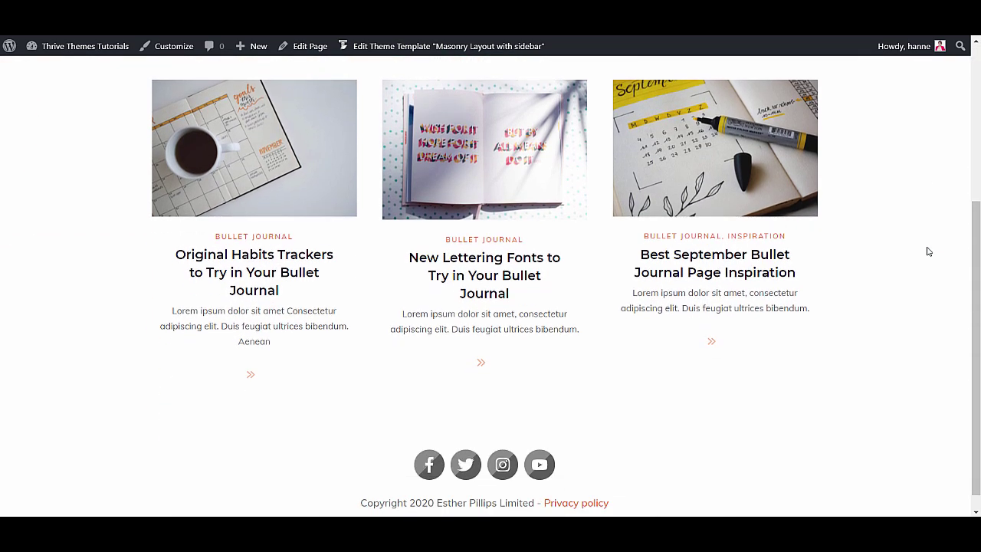
Step: Open the "Original Habits Trackers to Try in Your Bullet Journal" post from the live blog and examine its full layout
scroll(927, 251, "up", 2)
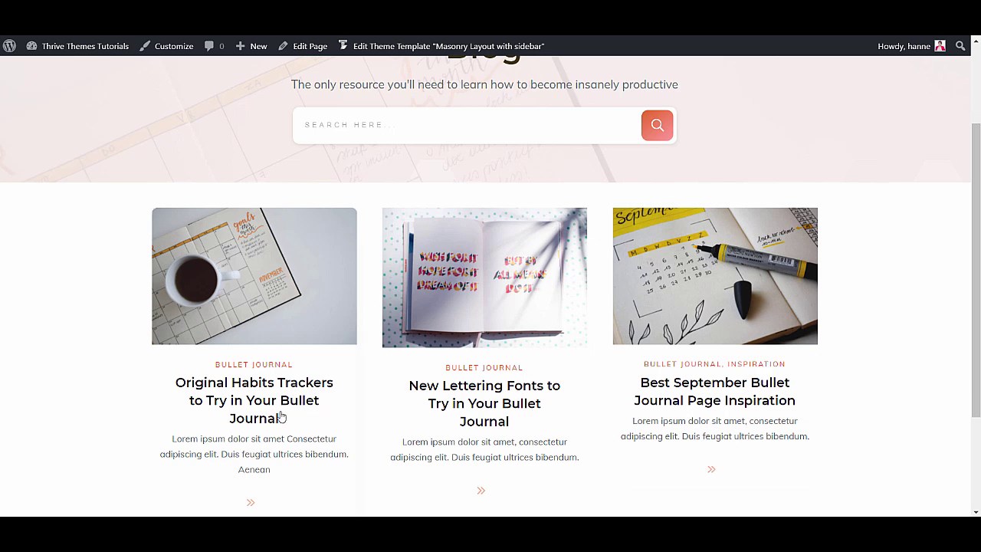
left_click(253, 400)
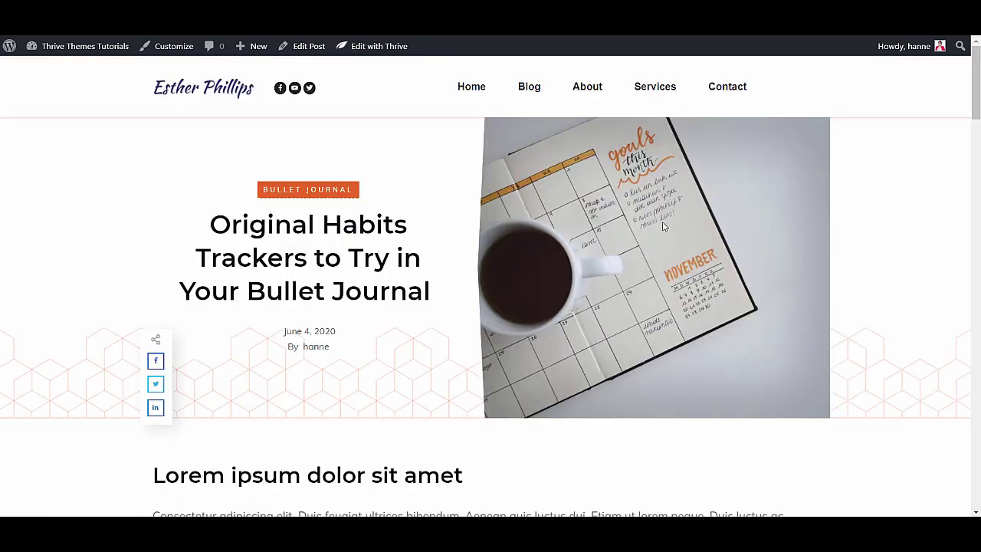
scroll(638, 224, "down", 2)
scroll(636, 214, "up", 3)
scroll(665, 257, "down", 10)
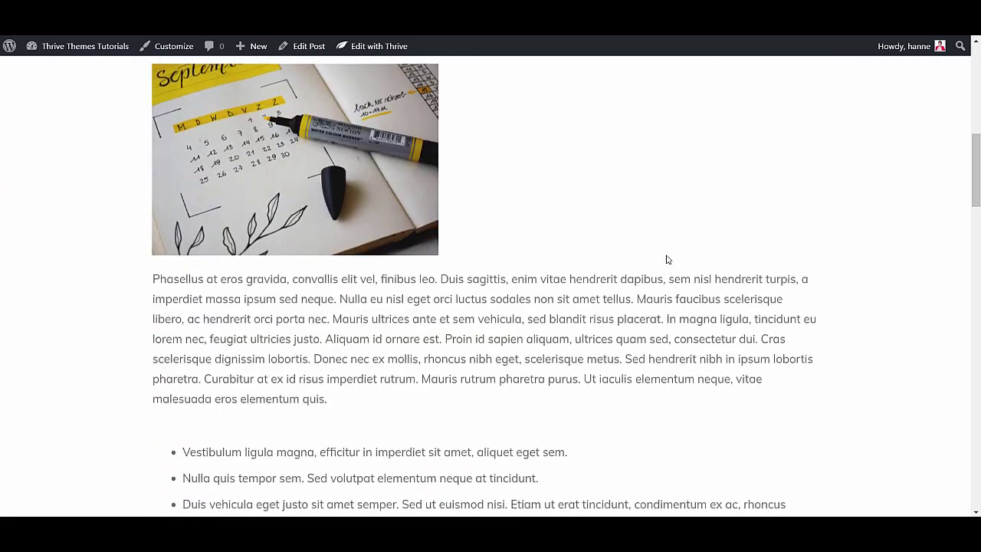
scroll(667, 258, "down", 2)
scroll(666, 259, "up", 12)
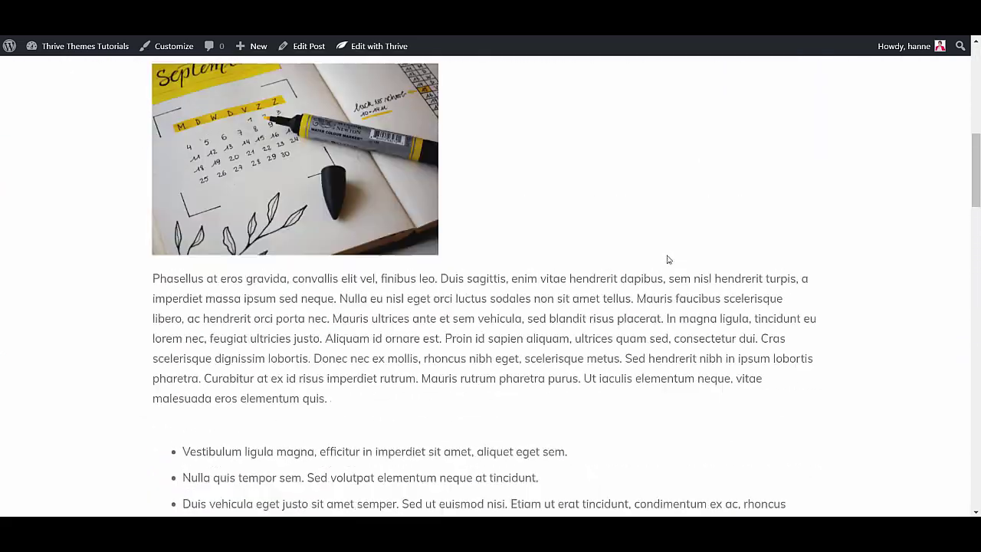
scroll(667, 258, "up", 1)
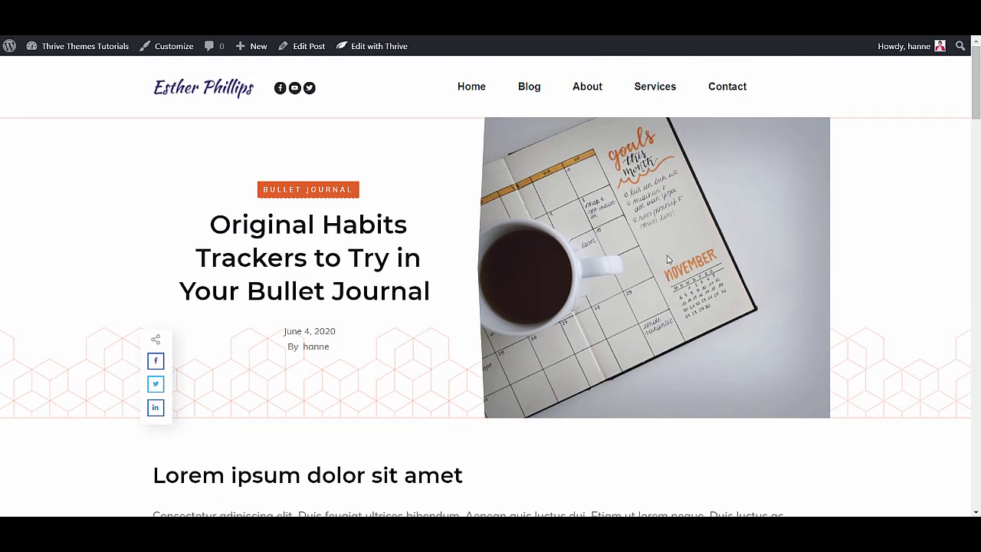
scroll(667, 259, "down", 10)
scroll(666, 258, "down", 10)
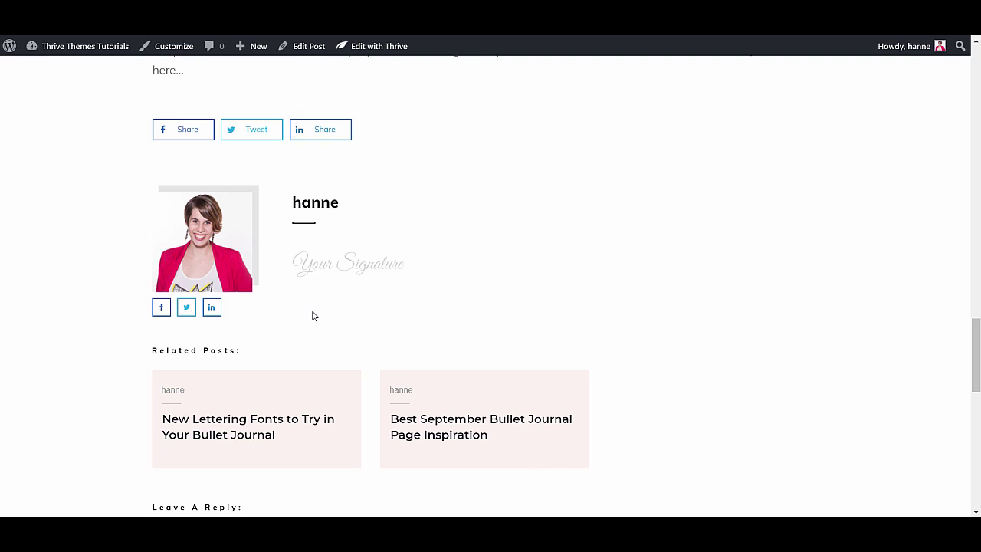
left_click_drag(976, 348, 977, 83)
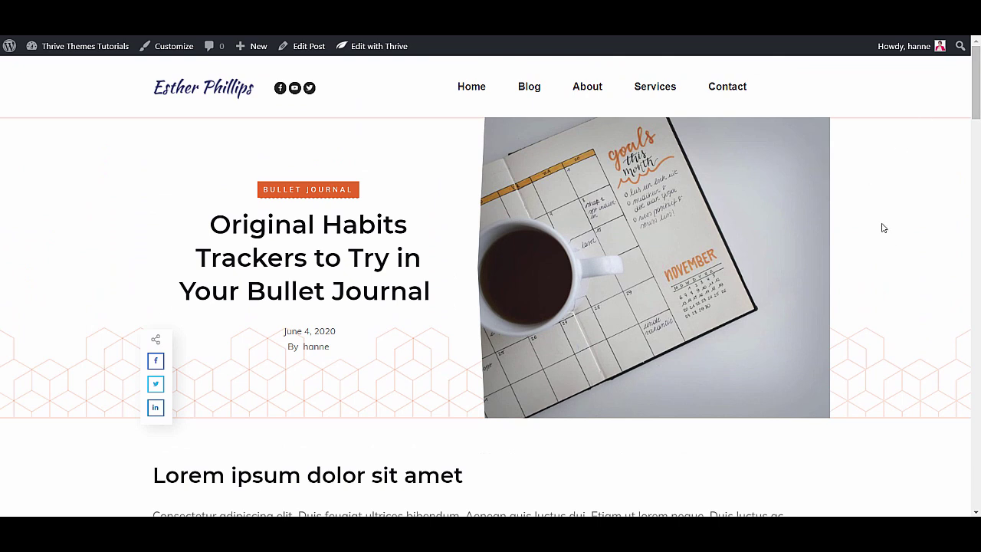
Step: Open the post's "Split Top without Sidebar" theme template for editing and show its sidebar beside the post content
mouse_move(390, 49)
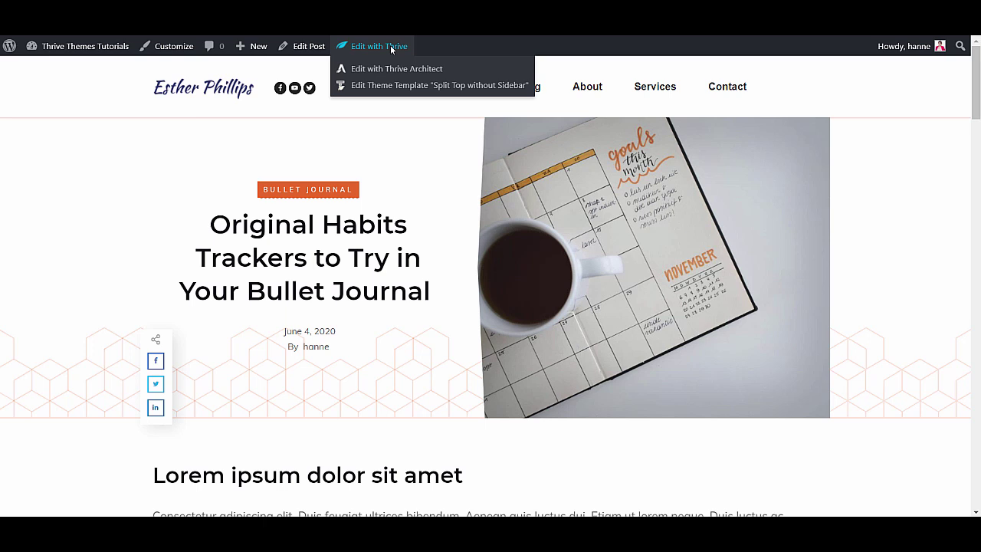
scroll(845, 276, "down", 6)
scroll(508, 339, "down", 15)
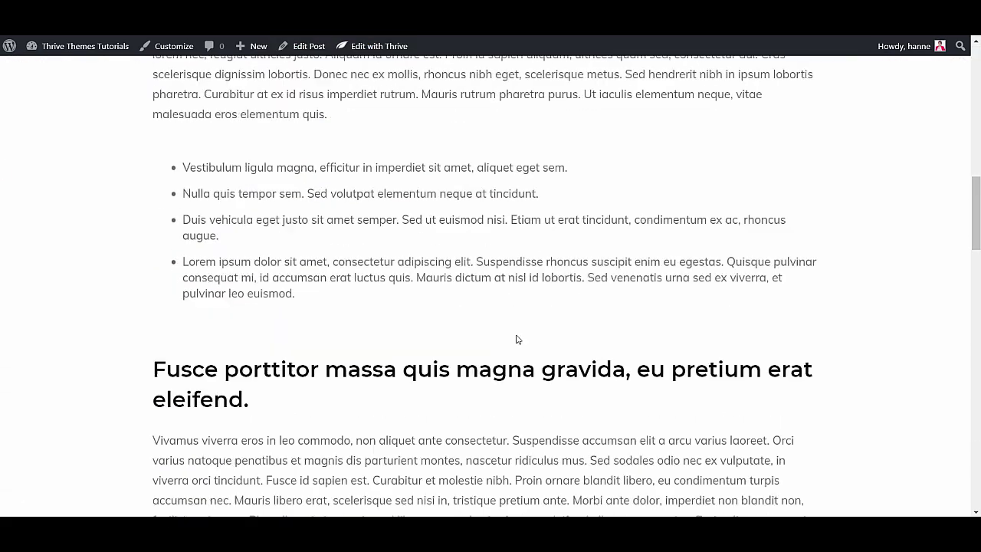
left_click_drag(976, 283, 977, 93)
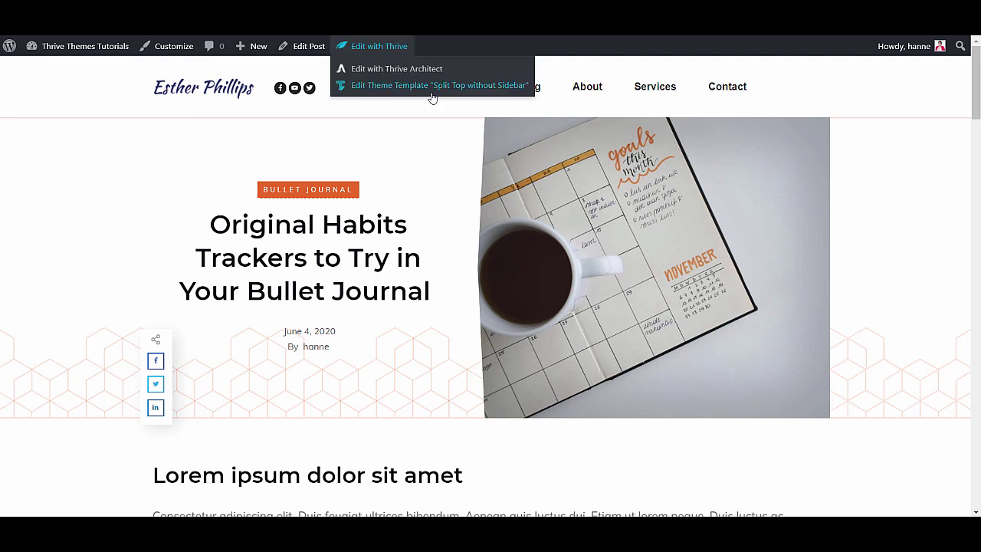
left_click(431, 86)
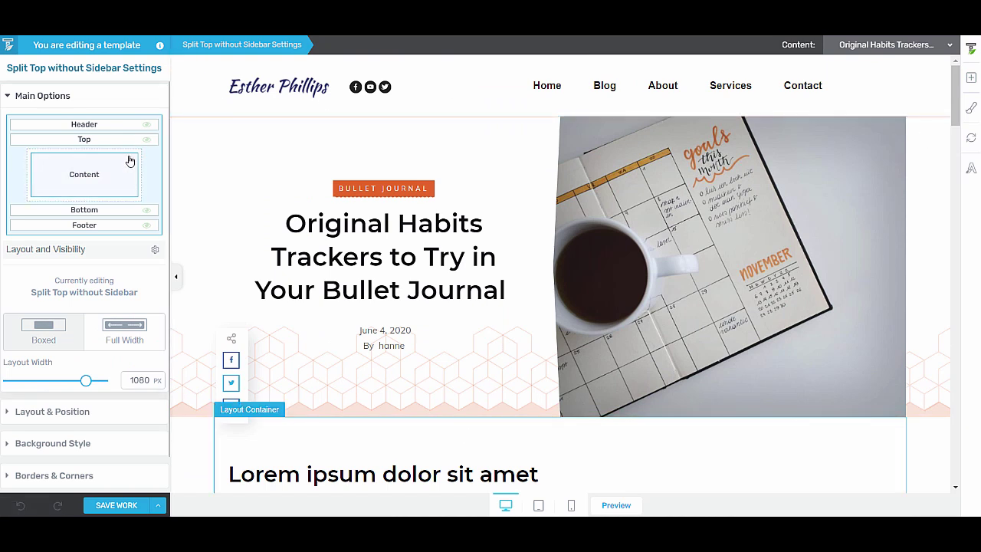
scroll(783, 431, "down", 3)
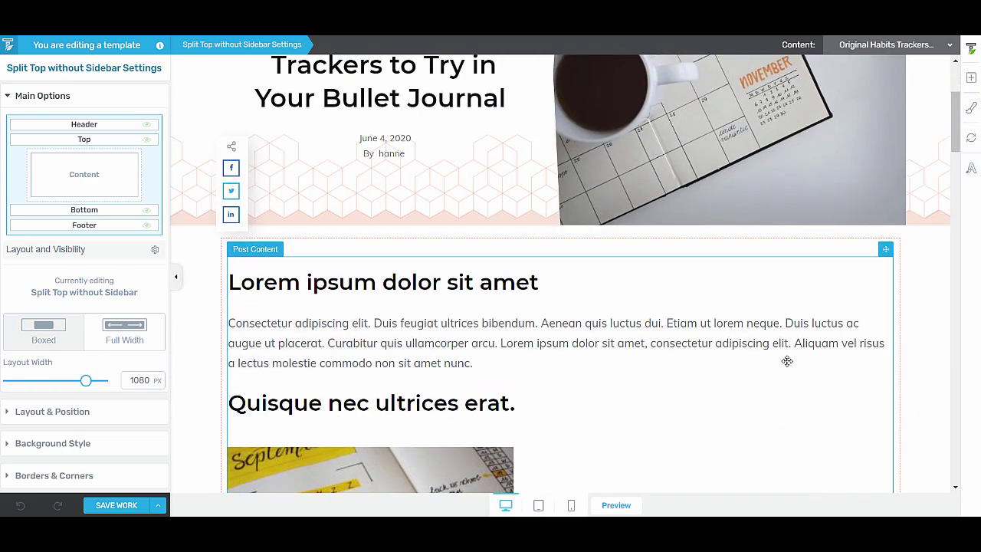
left_click(887, 230)
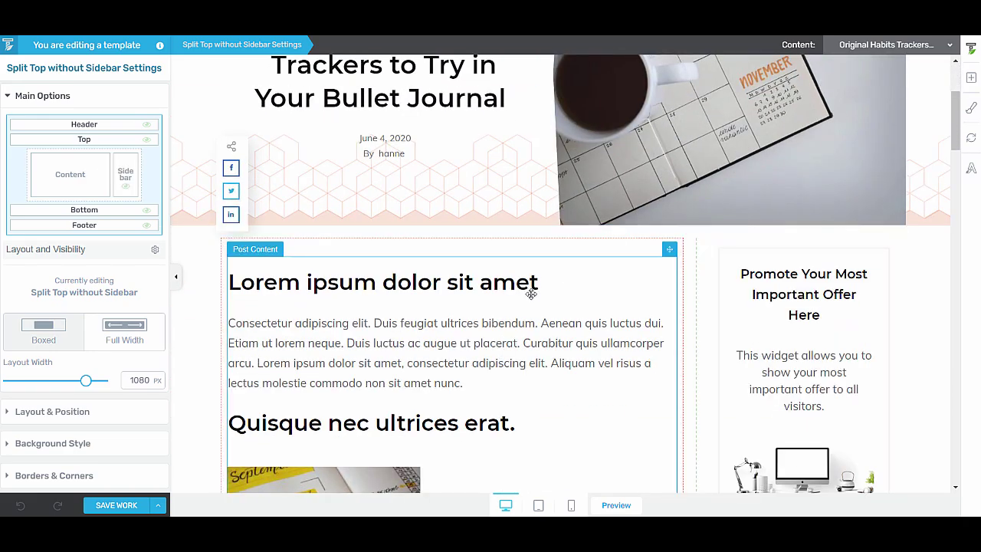
Step: Delete the About the Author box below the post's share buttons
scroll(534, 293, "down", 2)
scroll(534, 293, "down", 15)
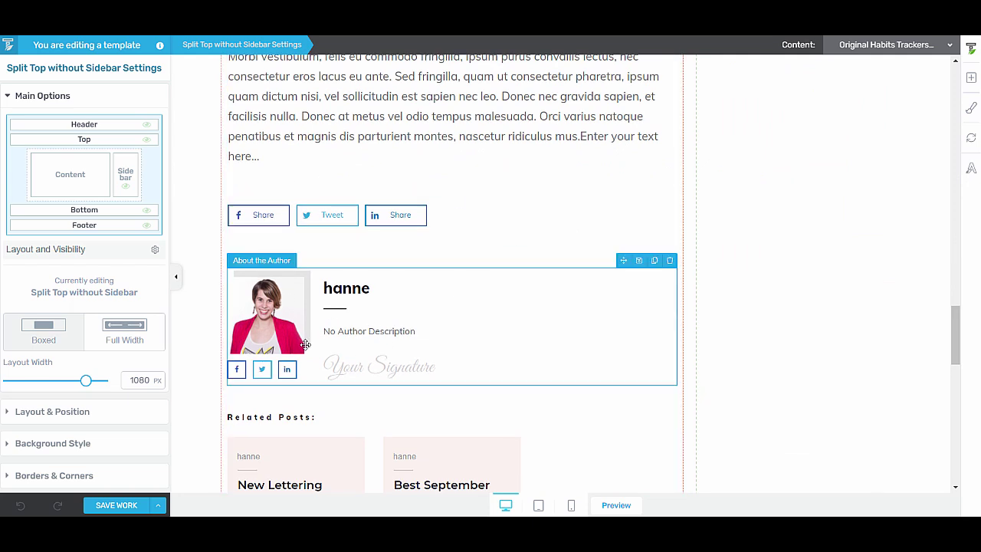
left_click(671, 262)
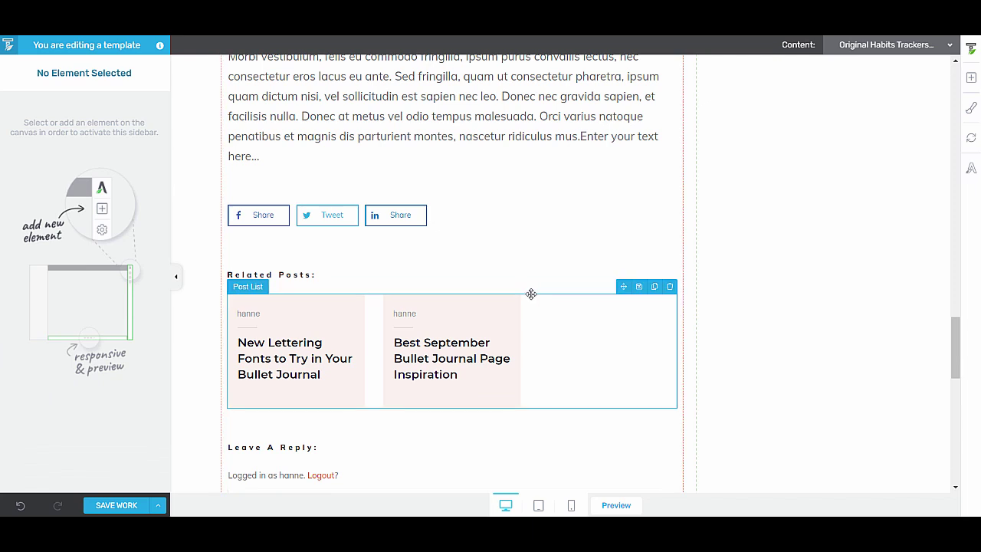
Step: Apply the Author Focused 05 design to the template's Sidebar Section
scroll(531, 293, "down", 3)
scroll(531, 294, "up", 3)
scroll(480, 313, "up", 5)
scroll(480, 313, "up", 15)
scroll(480, 313, "up", 2)
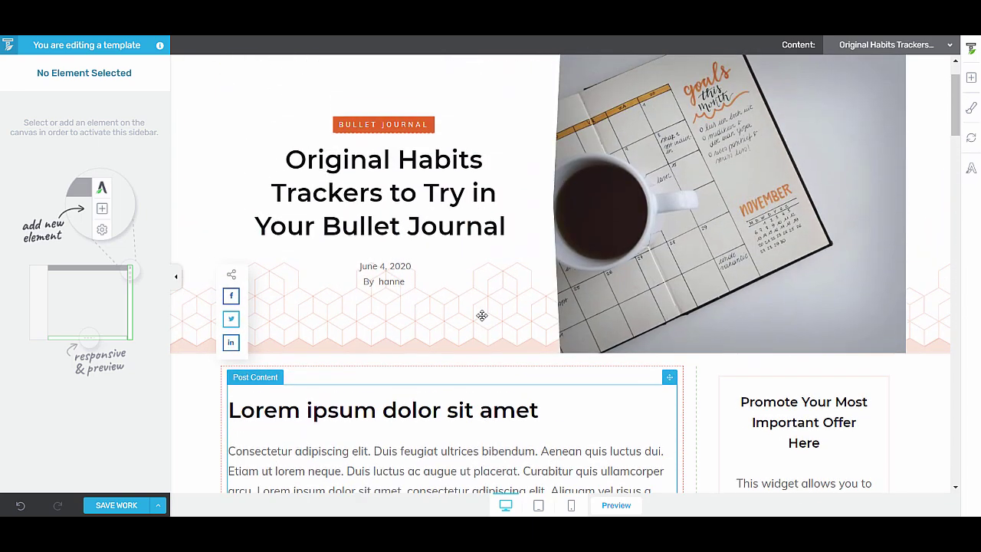
scroll(479, 312, "down", 2)
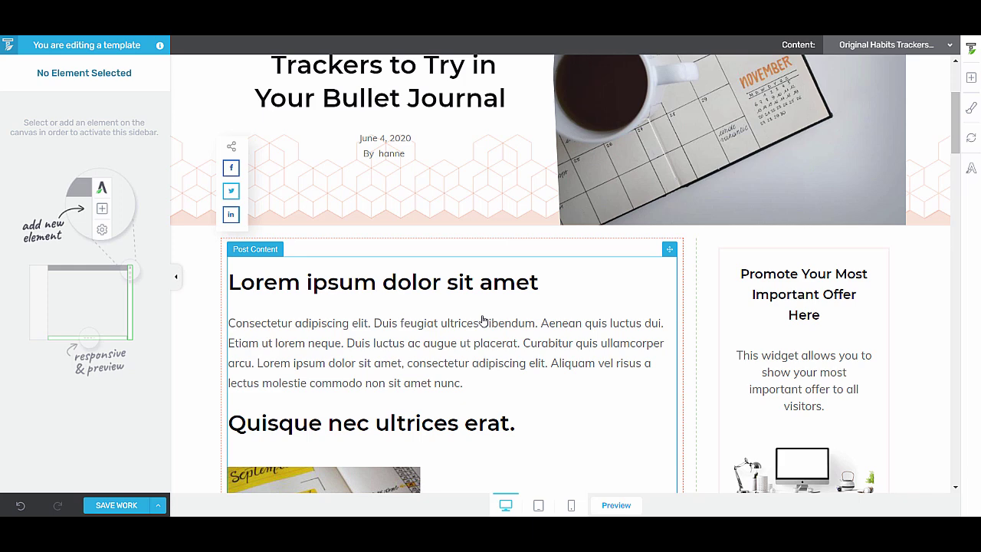
scroll(482, 320, "up", 3)
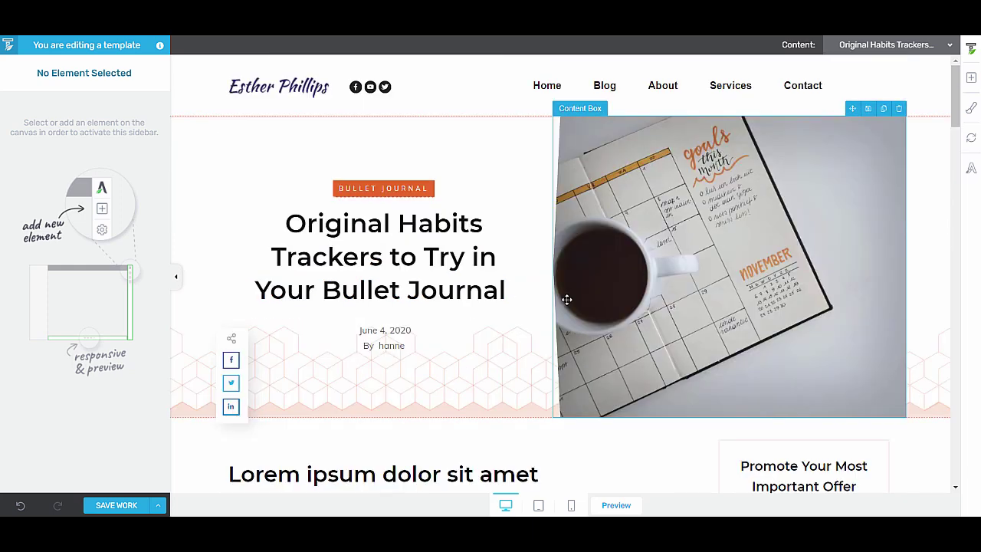
scroll(567, 298, "down", 3)
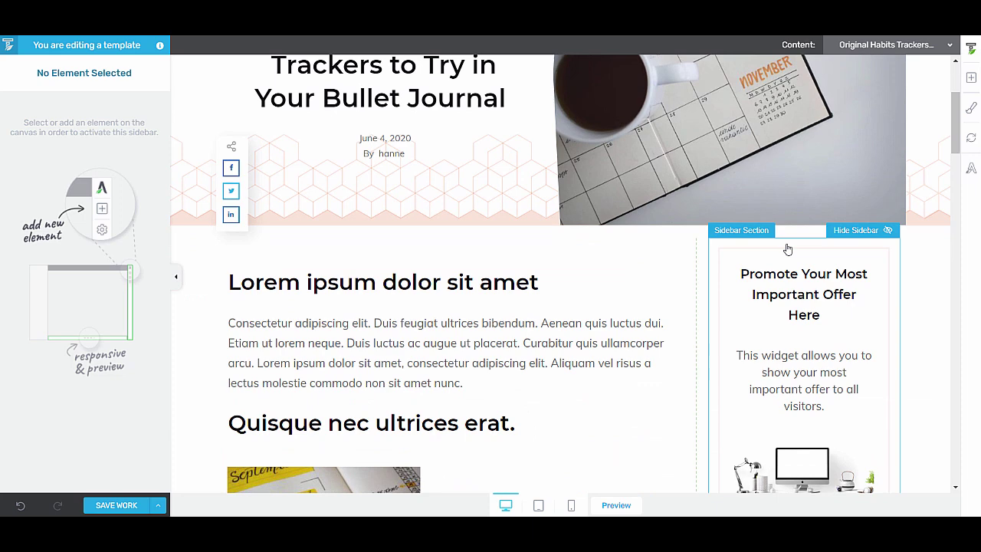
left_click(787, 249)
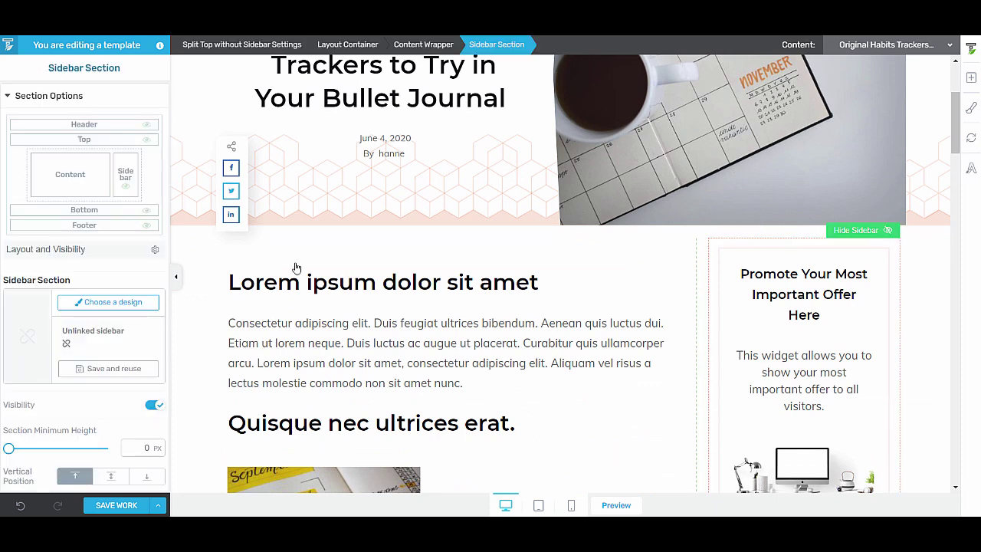
left_click(102, 305)
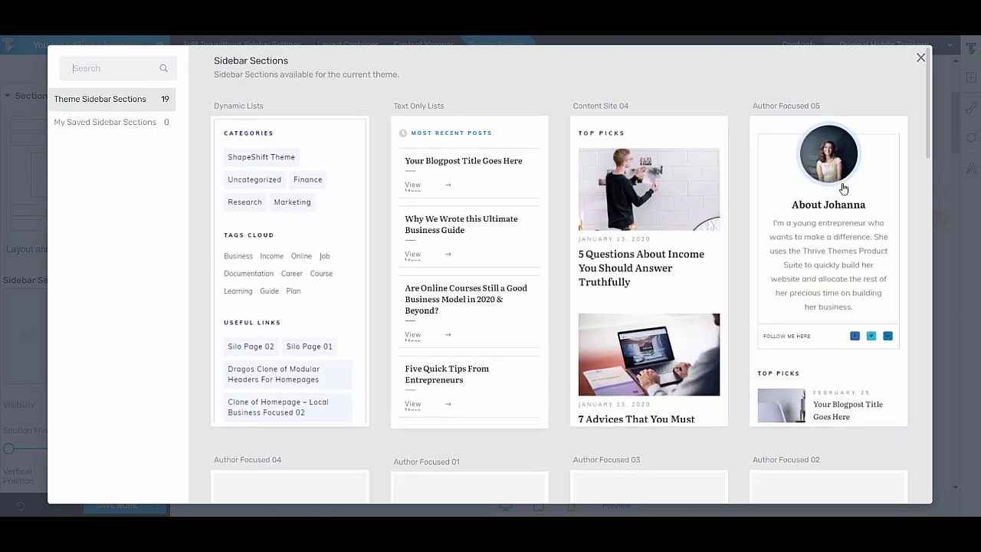
left_click(868, 207)
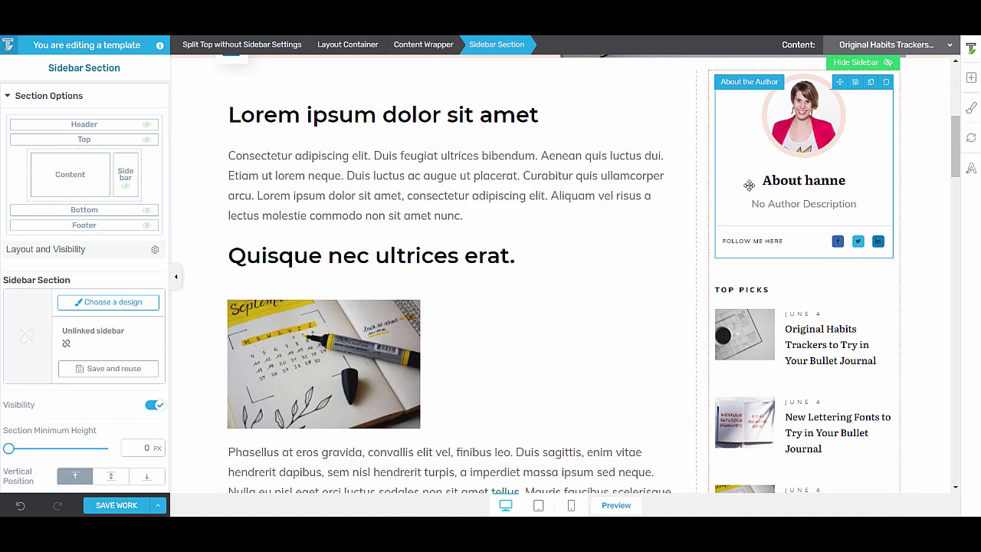
Step: Delete the categories list and its Categories heading from the sidebar
scroll(796, 244, "down", 5)
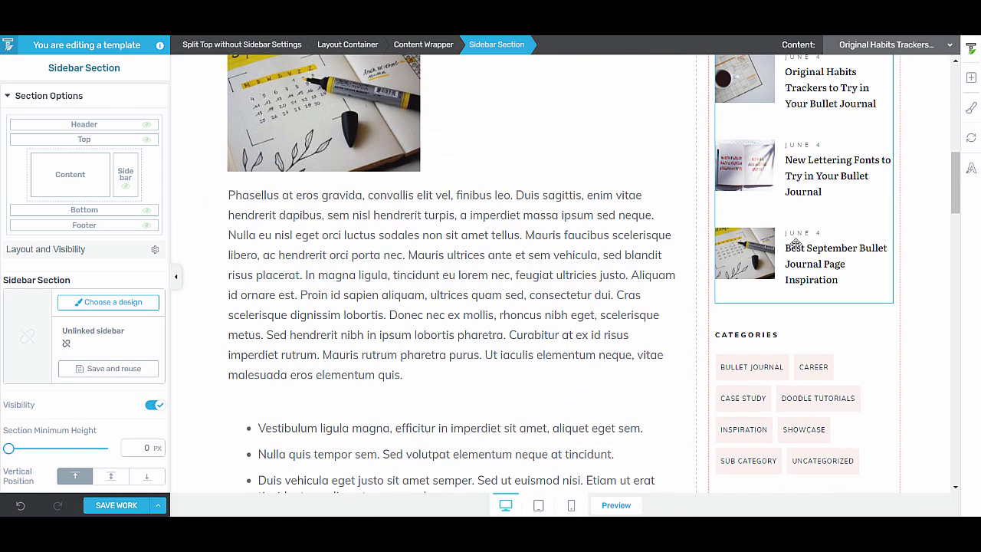
scroll(796, 244, "down", 1)
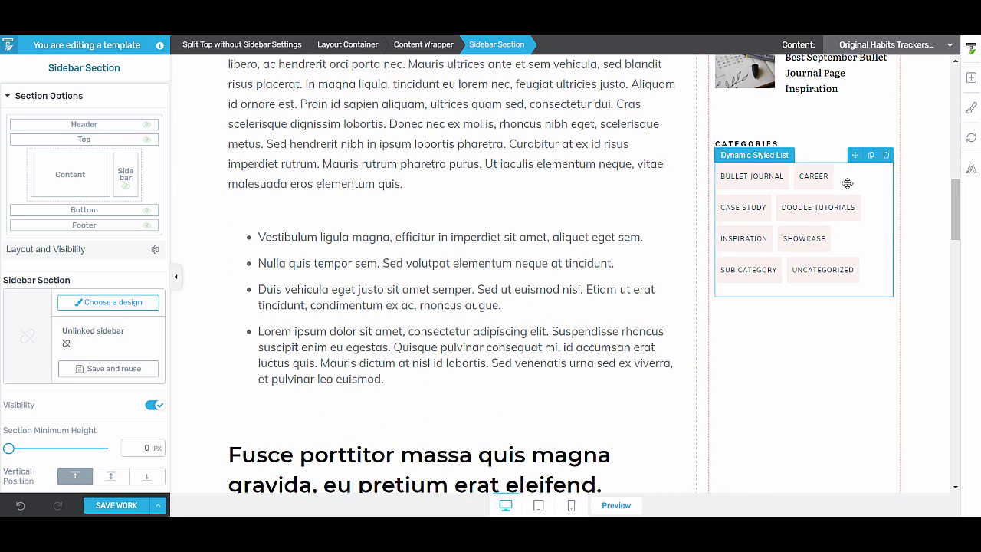
left_click(887, 155)
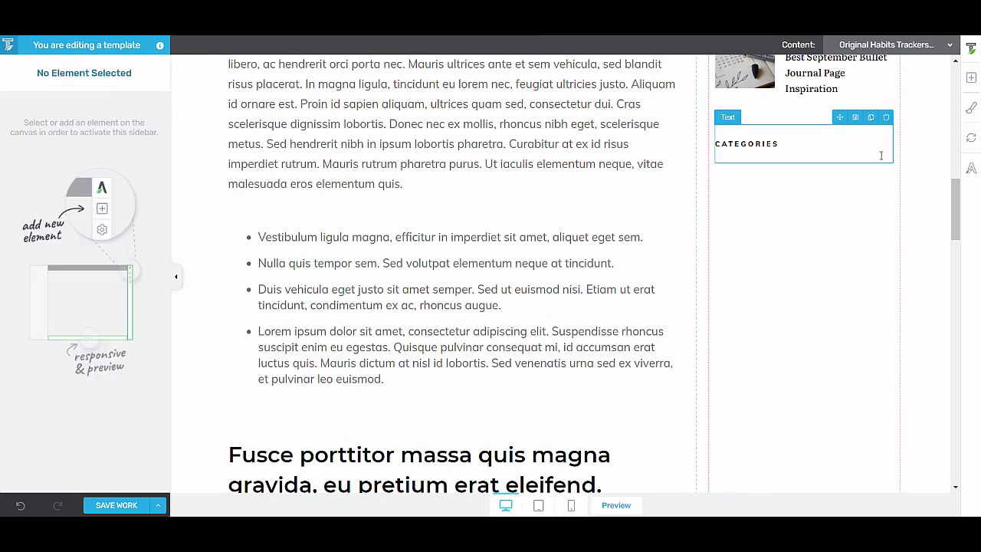
left_click(886, 121)
Step: Save the post template and review the habits trackers post with its new sidebar on the live site
scroll(801, 302, "up", 3)
scroll(801, 302, "up", 6)
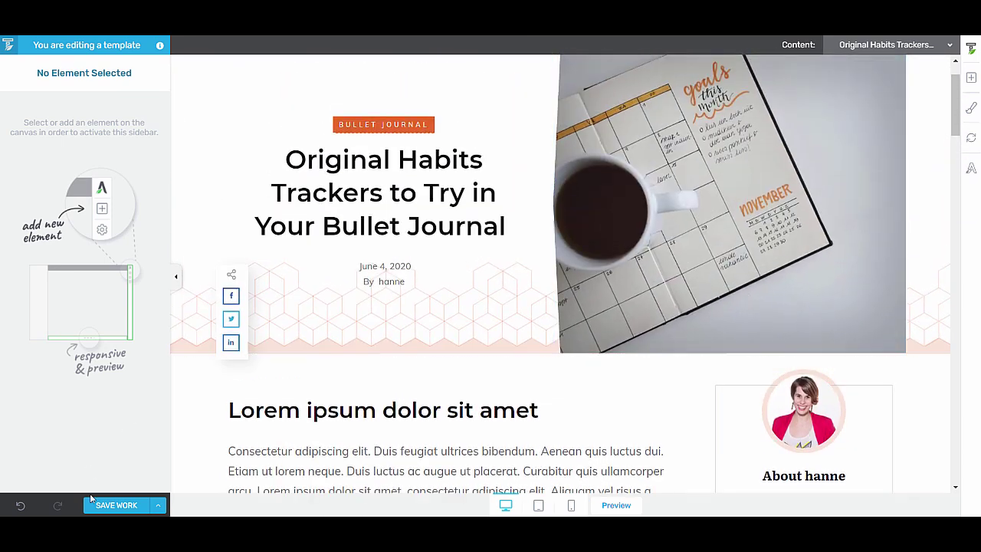
left_click(117, 505)
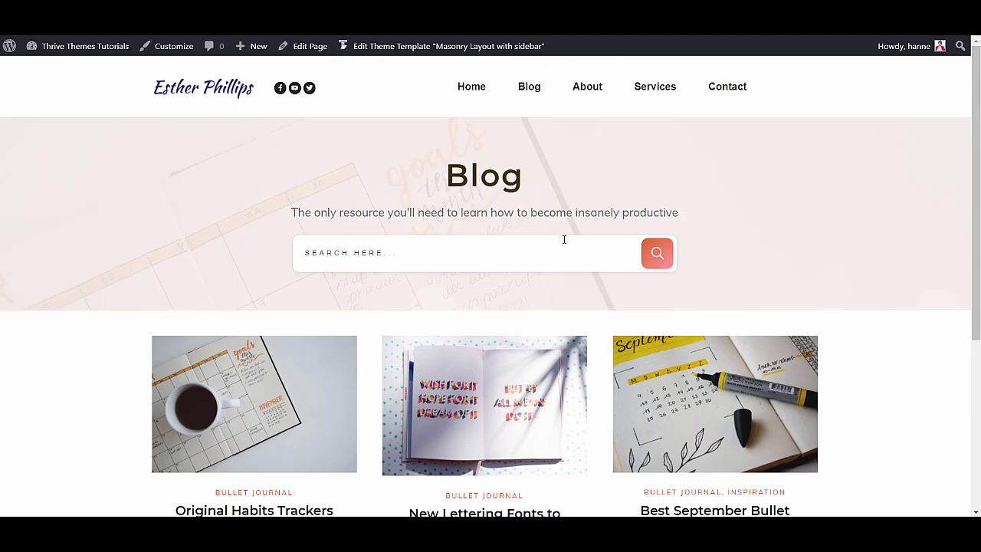
left_click(245, 398)
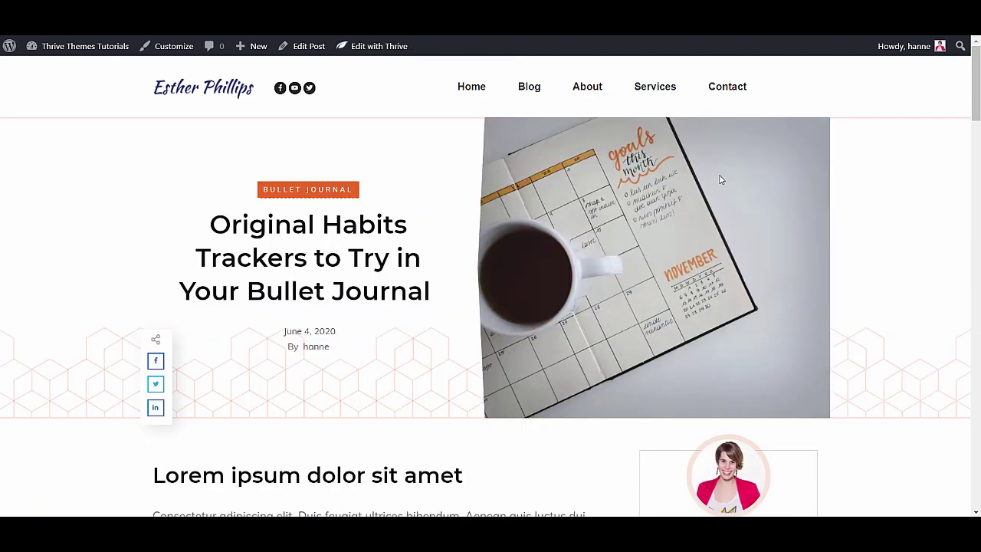
scroll(722, 181, "down", 3)
scroll(723, 181, "up", 3)
Step: Go to the site's homepage and open it for editing in Thrive Architect
left_click(251, 90)
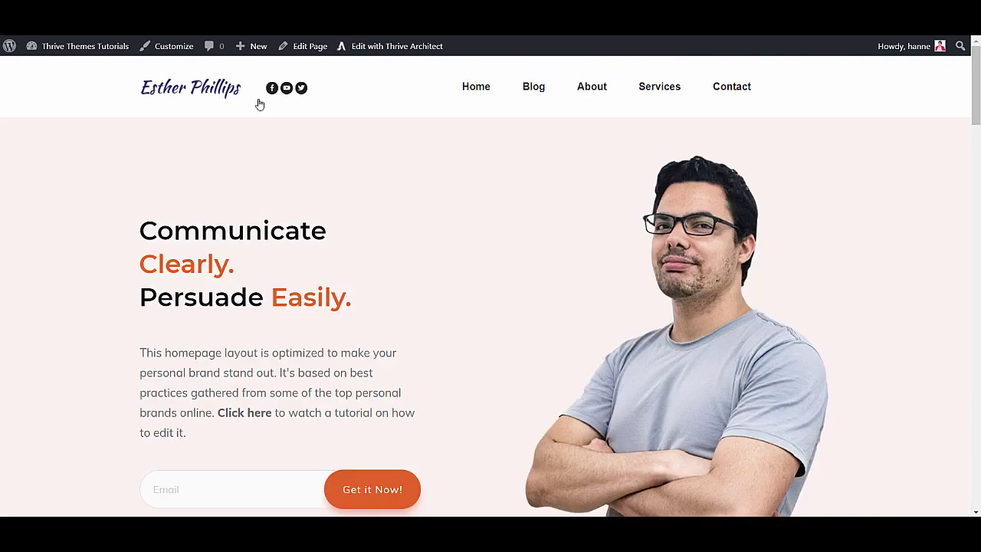
left_click(389, 48)
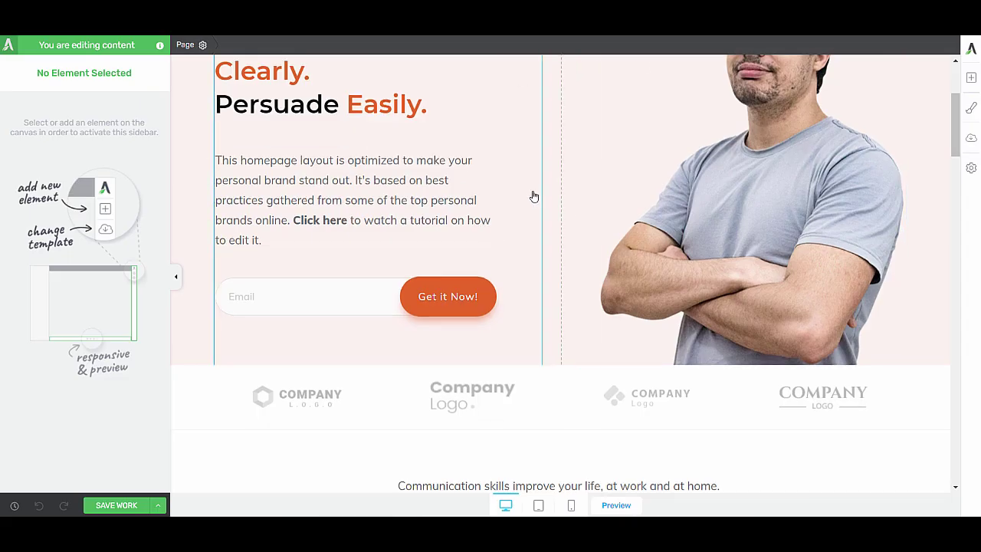
scroll(536, 191, "down", 3)
scroll(664, 194, "up", 4)
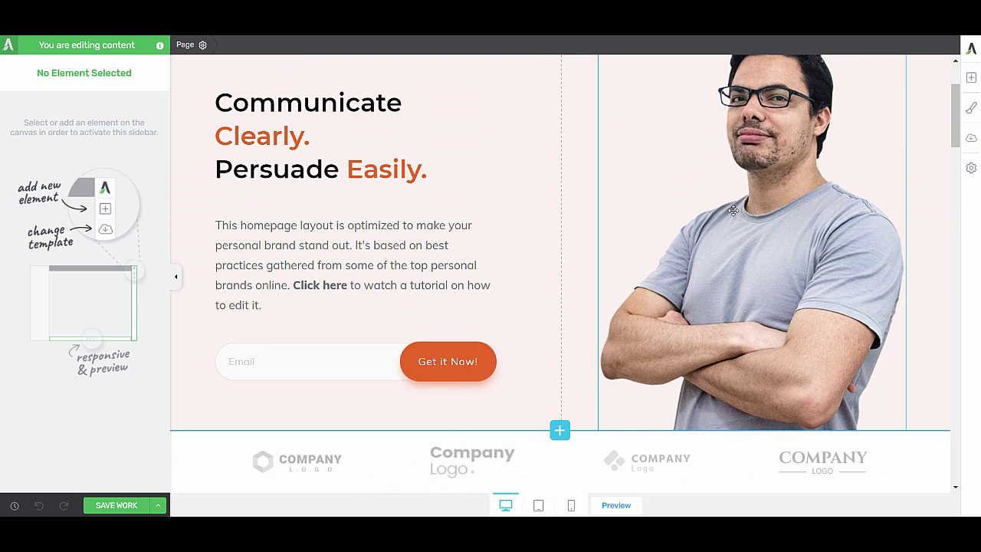
Step: Change the rocket icon in the "New? Start Here!" box to align-center-solid
scroll(689, 199, "down", 7)
left_click(284, 134)
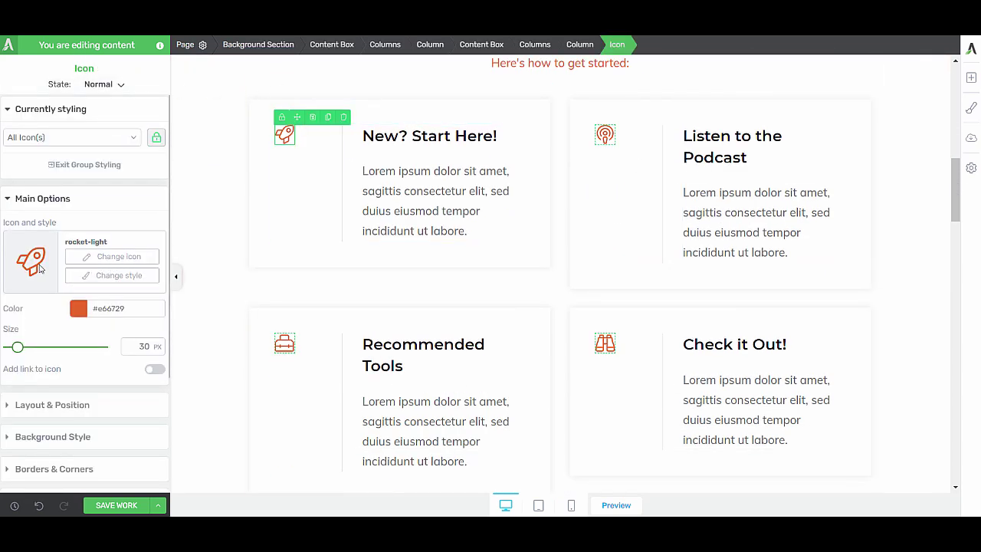
scroll(661, 226, "down", 4)
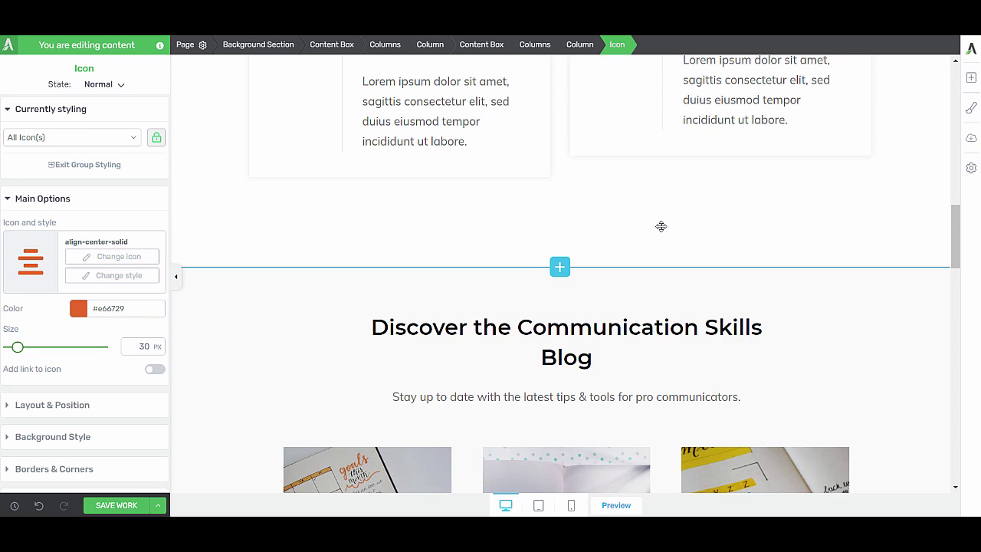
scroll(652, 252, "up", 5)
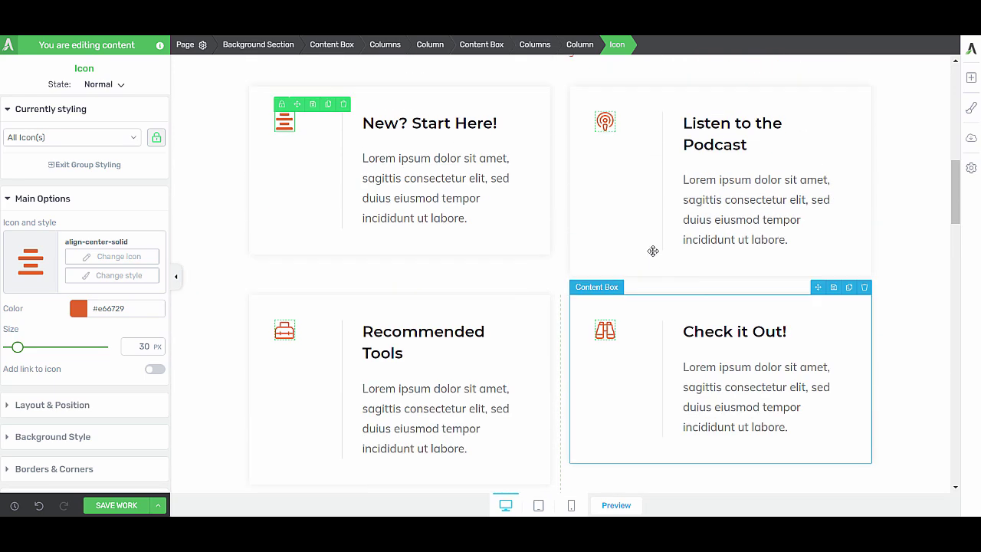
scroll(655, 255, "down", 10)
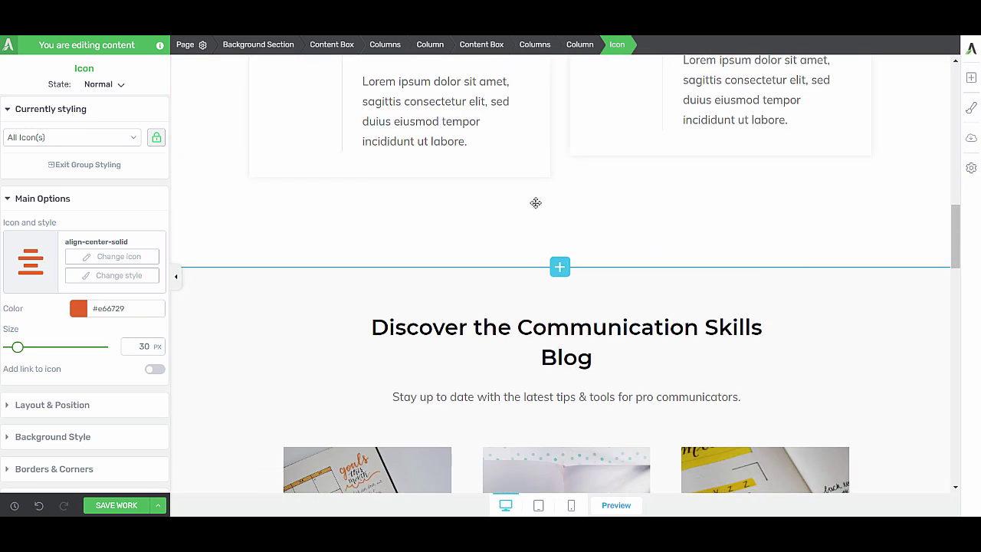
Step: Insert the "This is a Multi-Purpose Text Section" block with the quote box above the "Discover the Communication Skills Blog" section
mouse_move(558, 273)
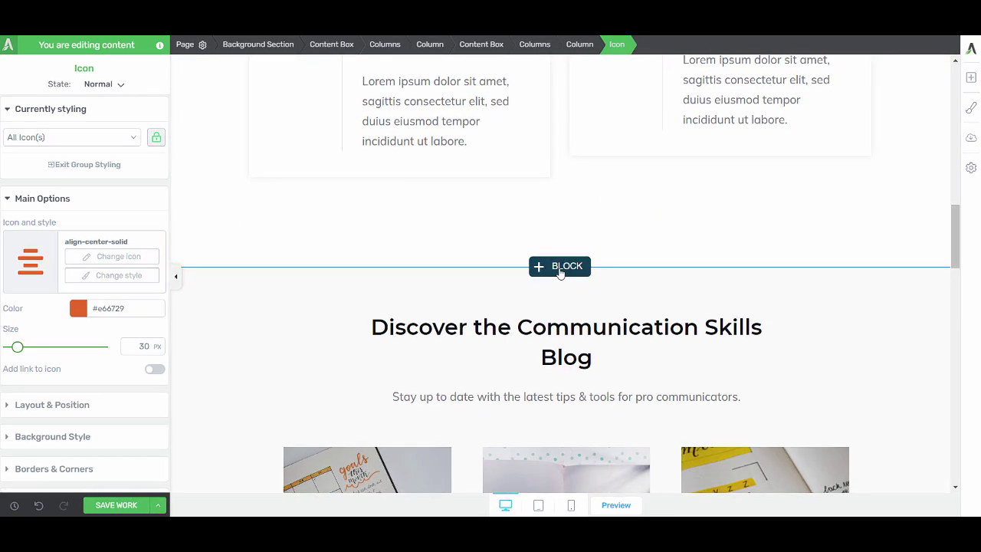
left_click(560, 270)
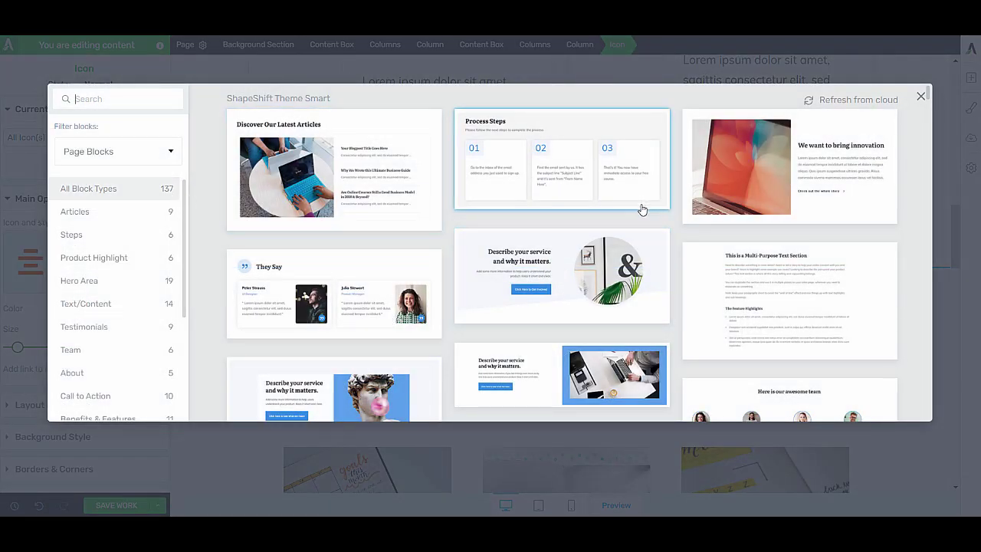
scroll(642, 207, "down", 3)
scroll(642, 208, "down", 7)
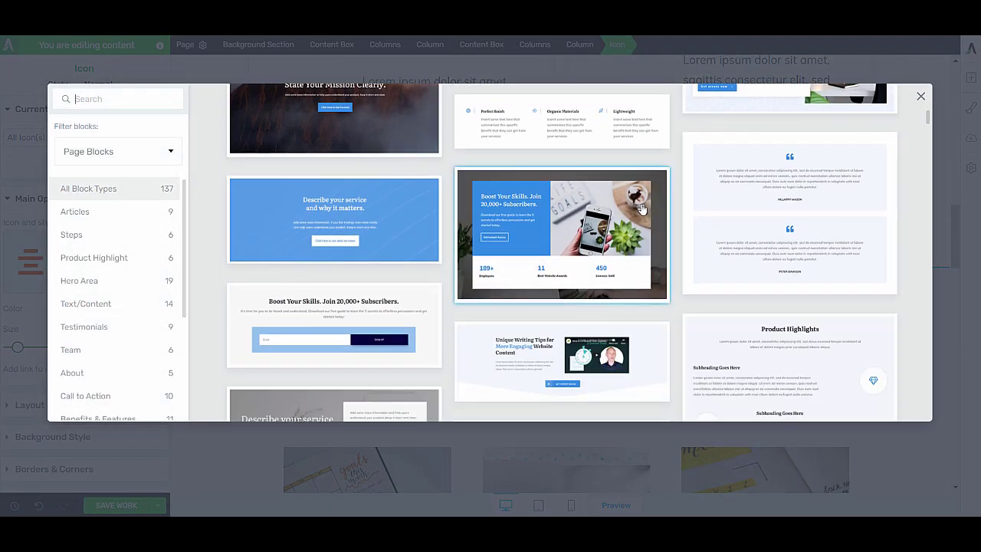
scroll(642, 207, "down", 2)
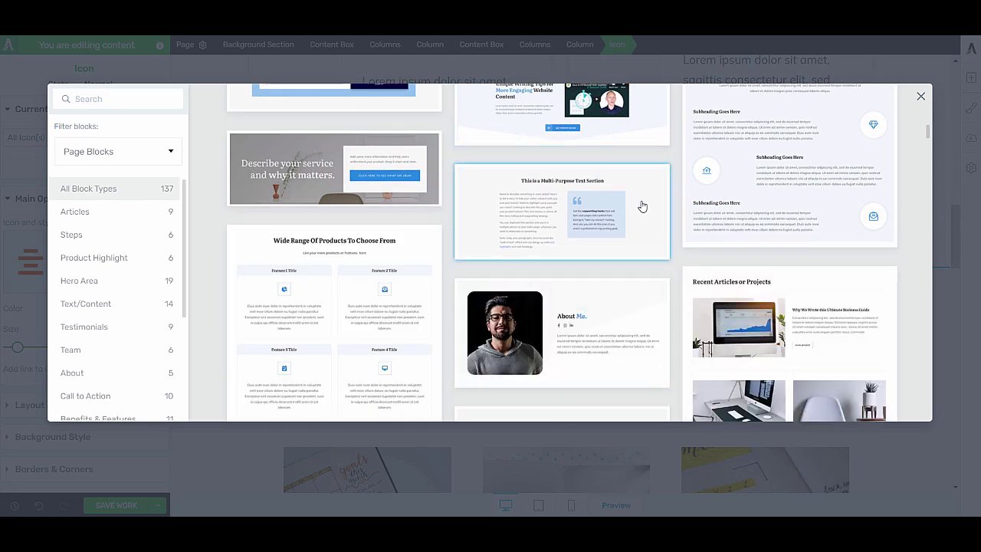
left_click(642, 203)
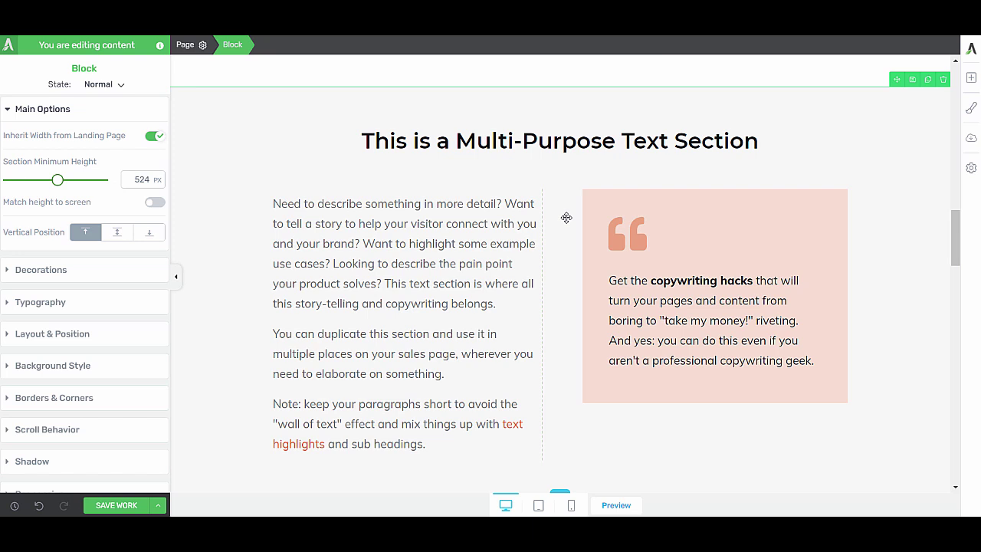
Step: Add the grey T-shirt image tshirt-2.jpg below the quote box and shrink it to about 187 px wide
scroll(740, 227, "down", 1)
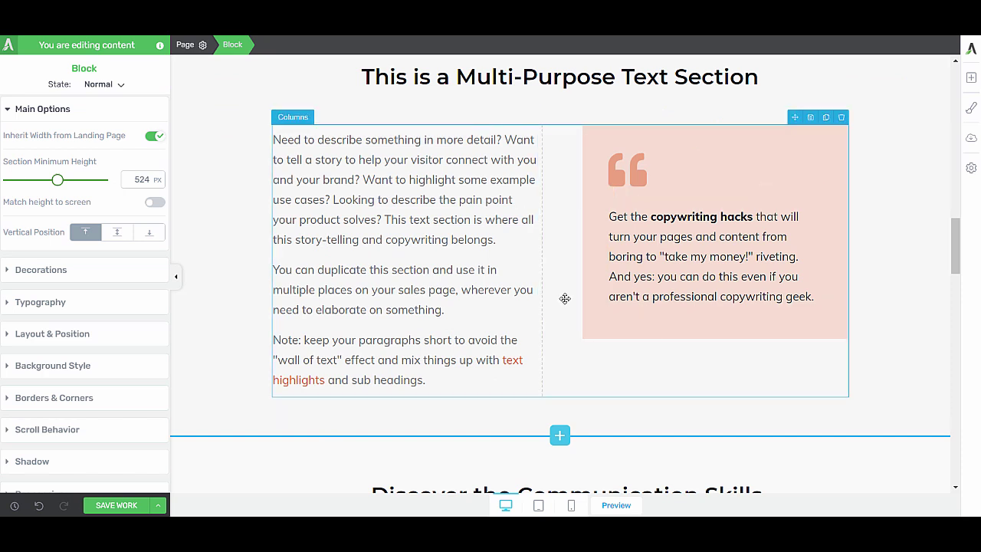
left_click(972, 81)
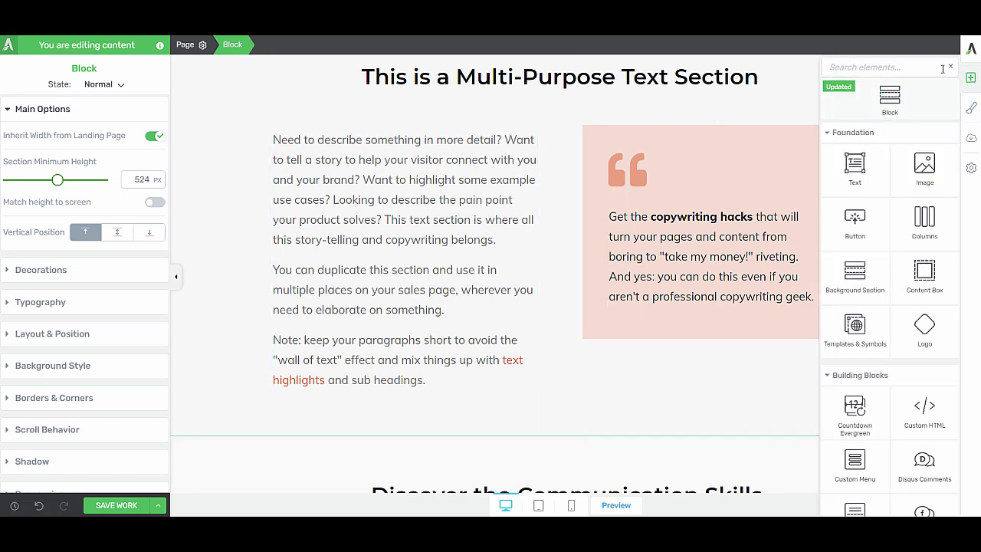
left_click(881, 71)
type("im")
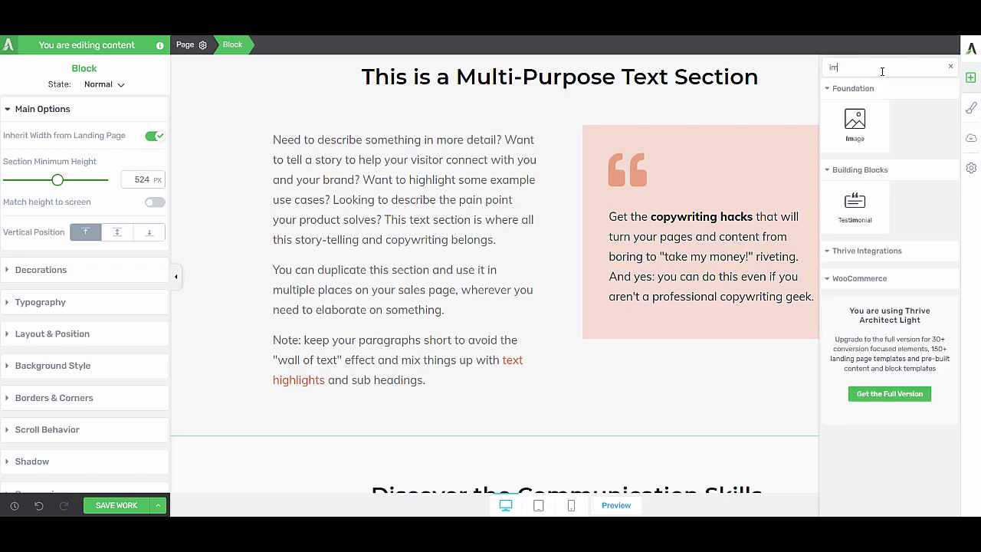
left_click_drag(854, 123, 704, 151)
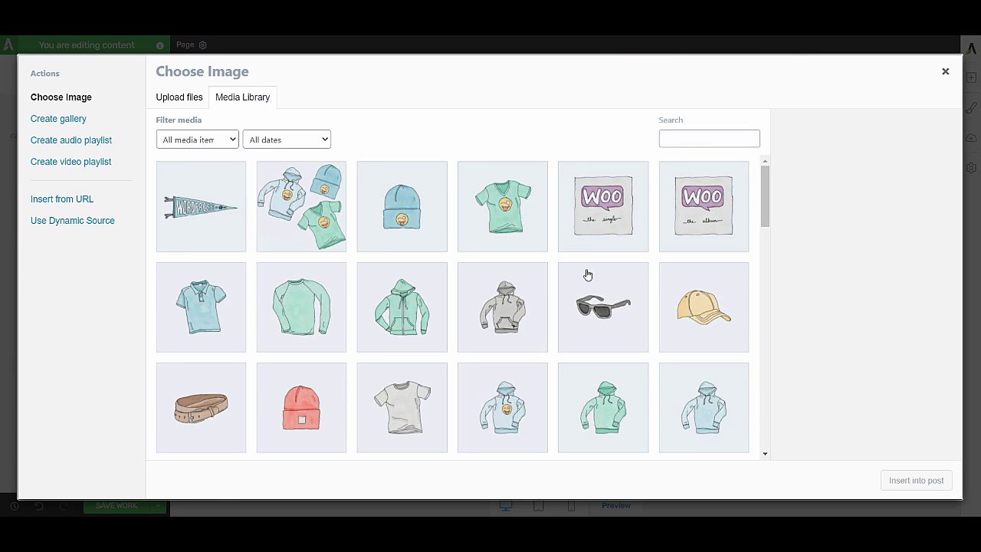
left_click(426, 392)
left_click(908, 480)
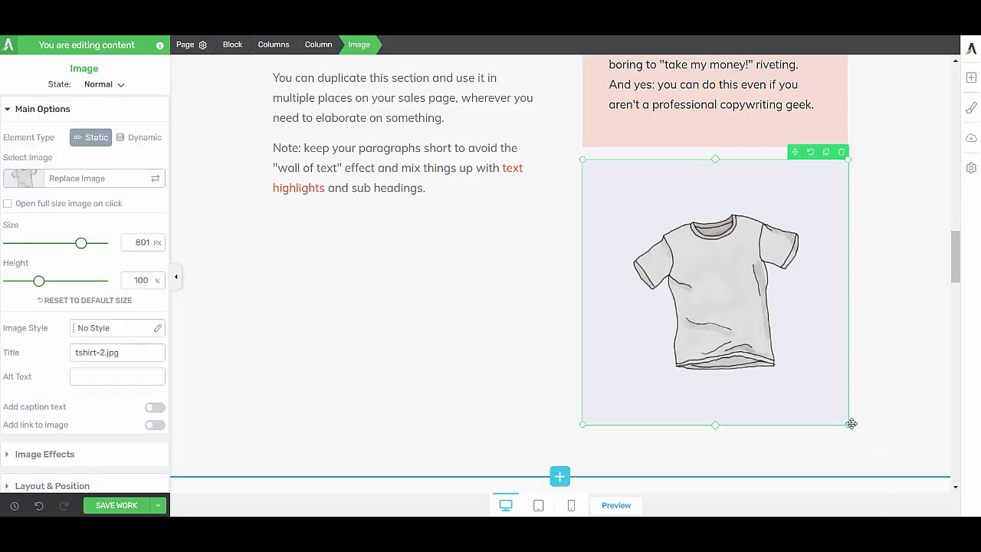
left_click_drag(848, 424, 768, 298)
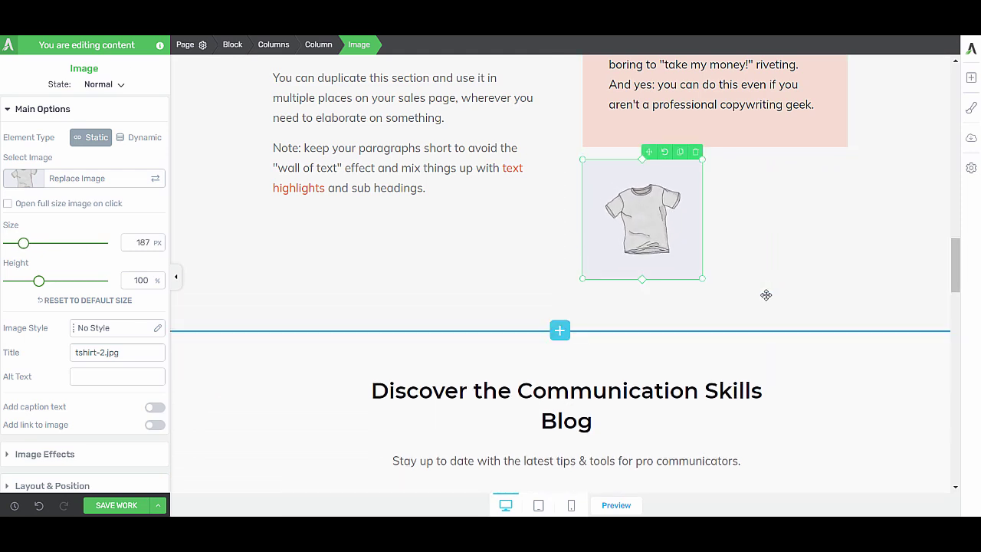
scroll(563, 79, "up", 5)
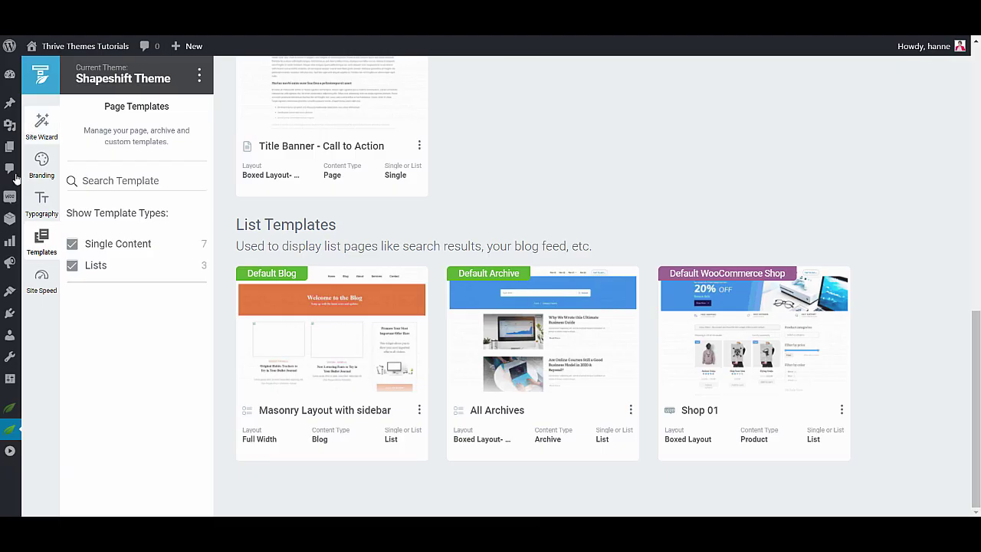
Step: Go to the API Connections in the Thrive Dashboard and look through the apps available for a new connection
left_click(10, 427)
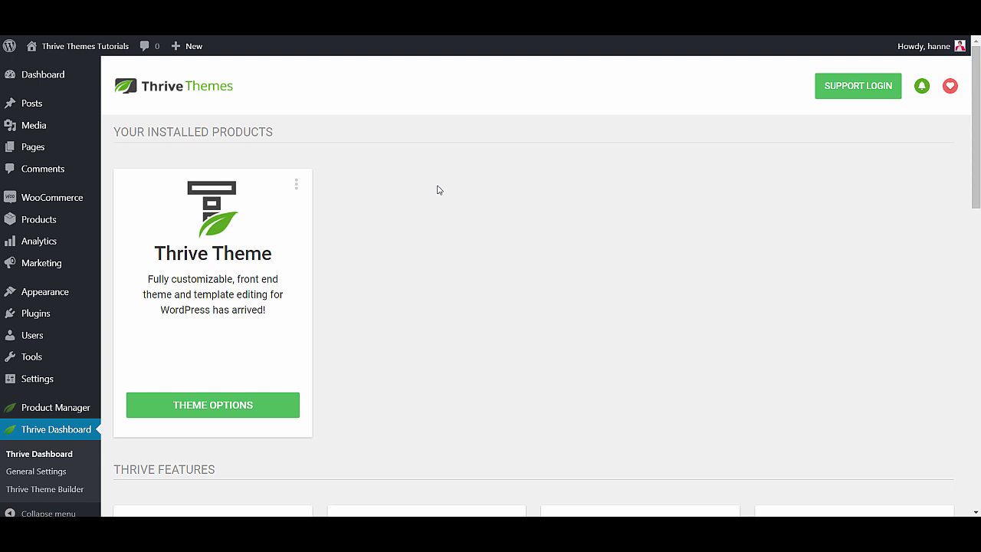
scroll(437, 189, "down", 4)
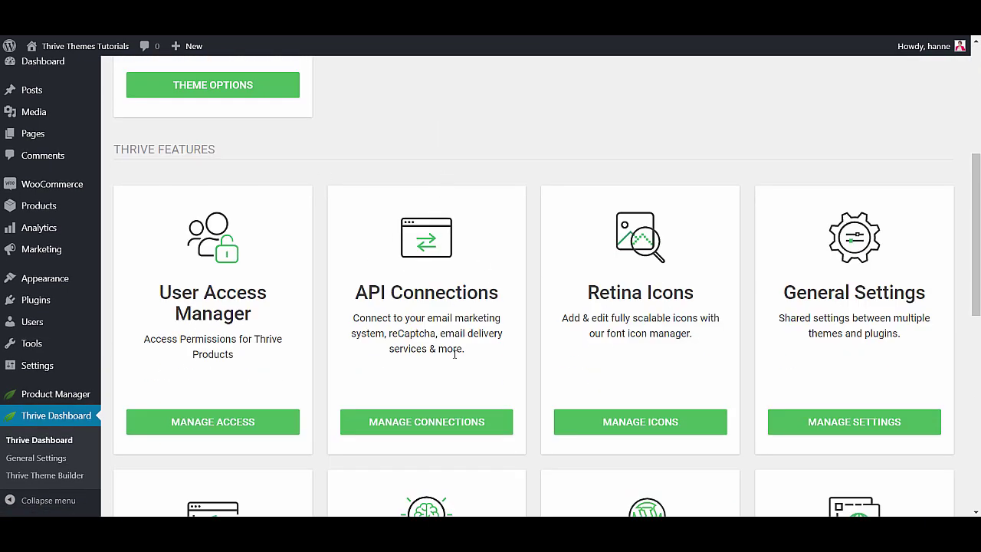
left_click(423, 430)
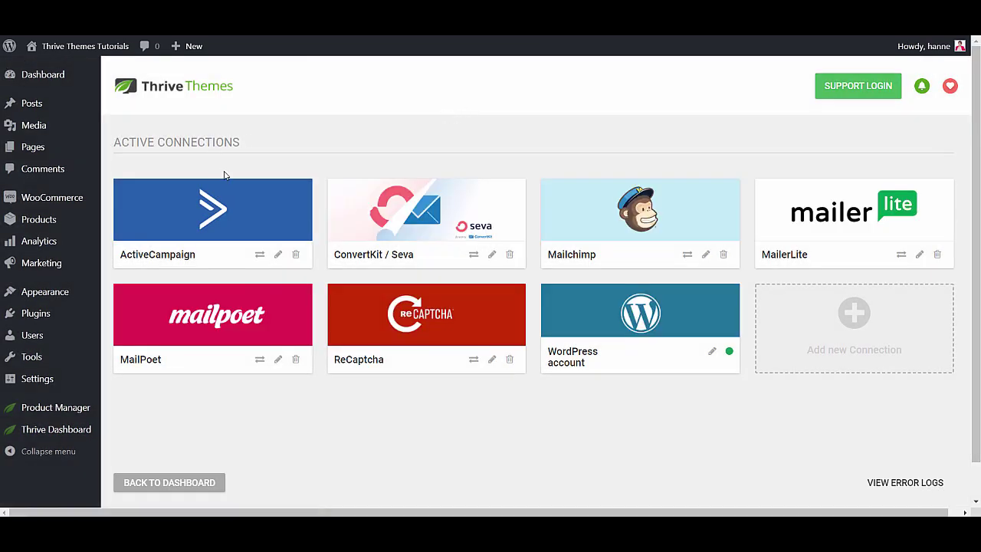
left_click(844, 310)
left_click(838, 325)
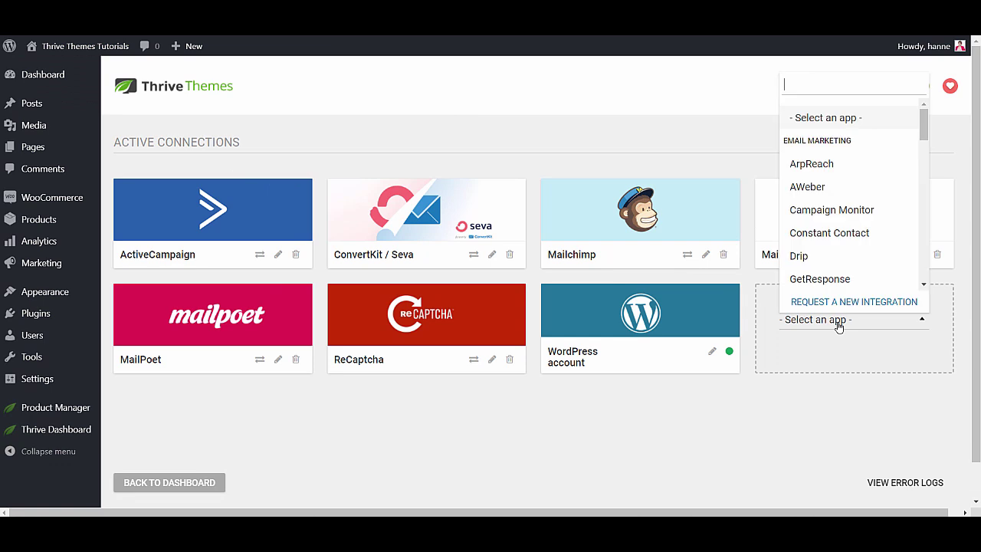
scroll(837, 205, "down", 1)
scroll(837, 205, "down", 8)
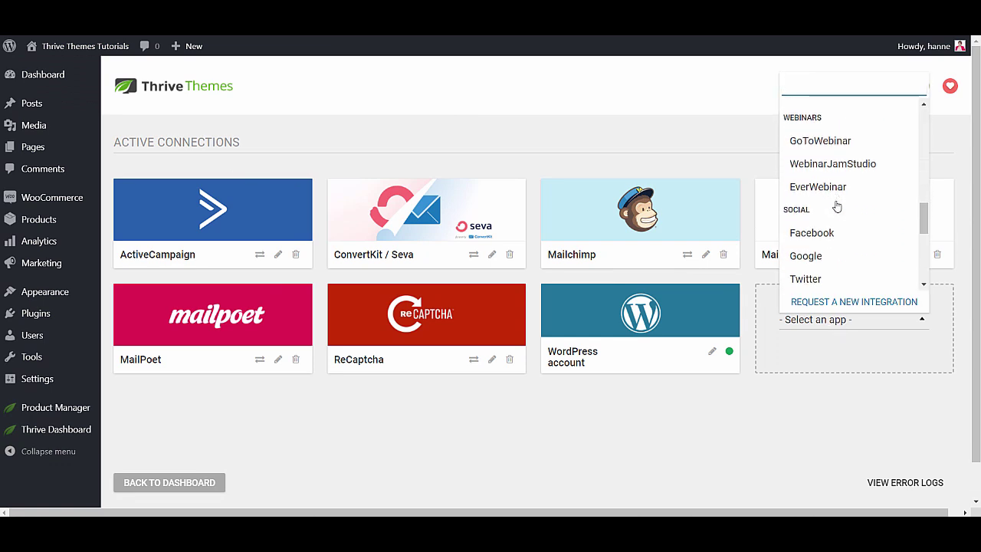
scroll(836, 205, "down", 6)
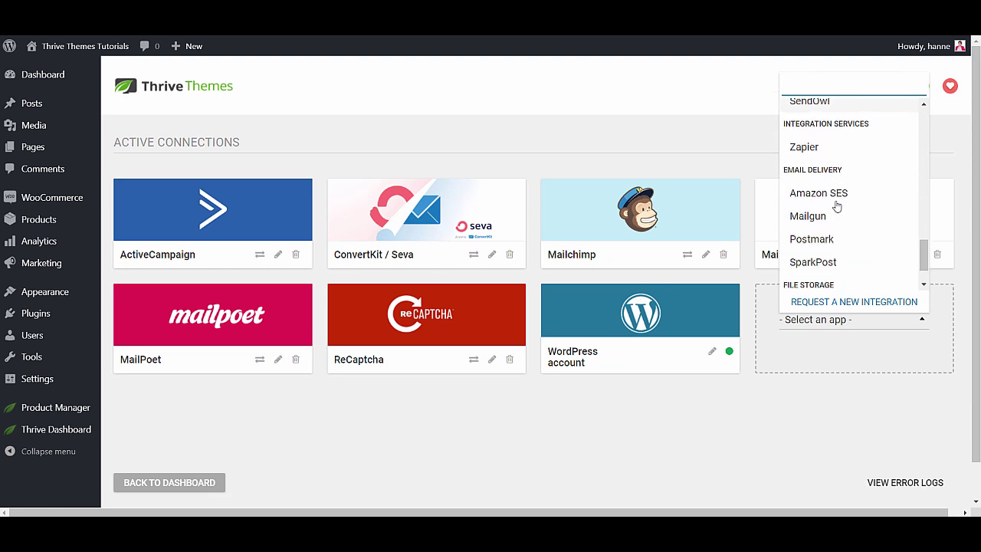
scroll(837, 205, "down", 1)
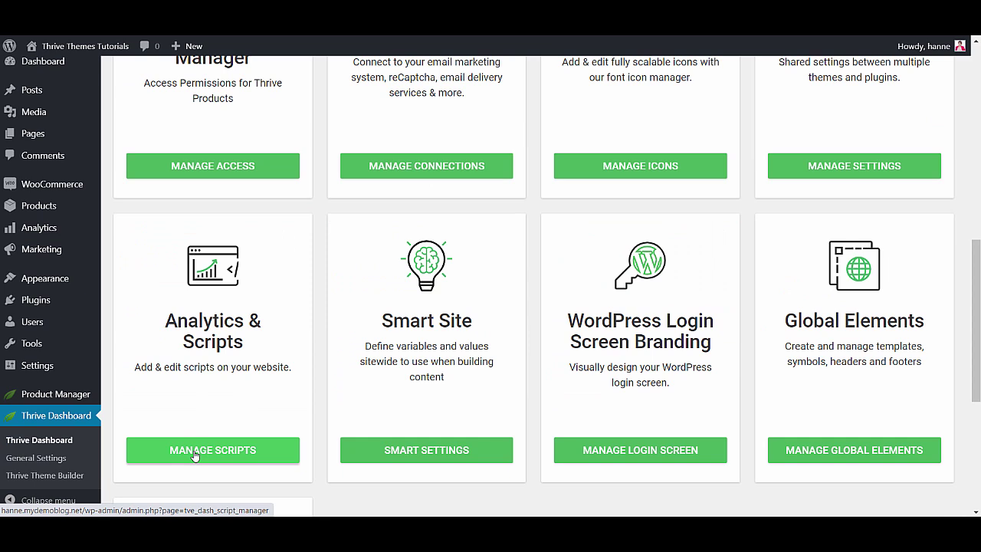
Step: Open the Analytics & Scripts manager, view the form for adding a new script and close it without adding one
left_click(195, 455)
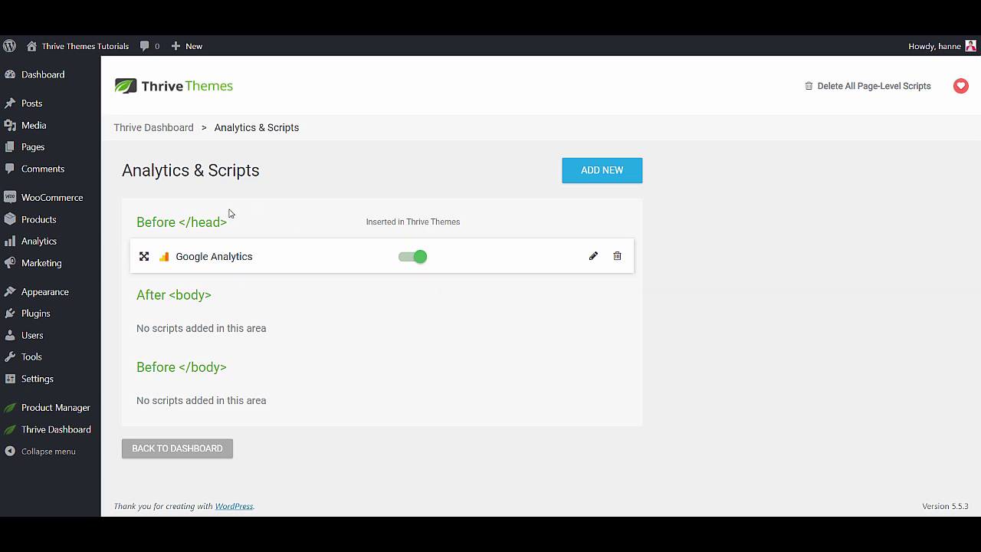
left_click(609, 180)
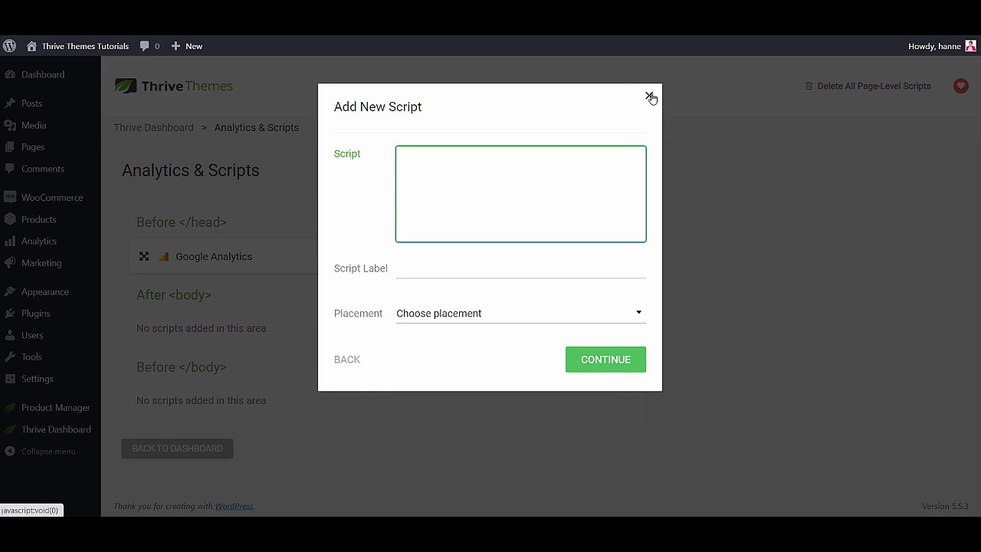
left_click(650, 97)
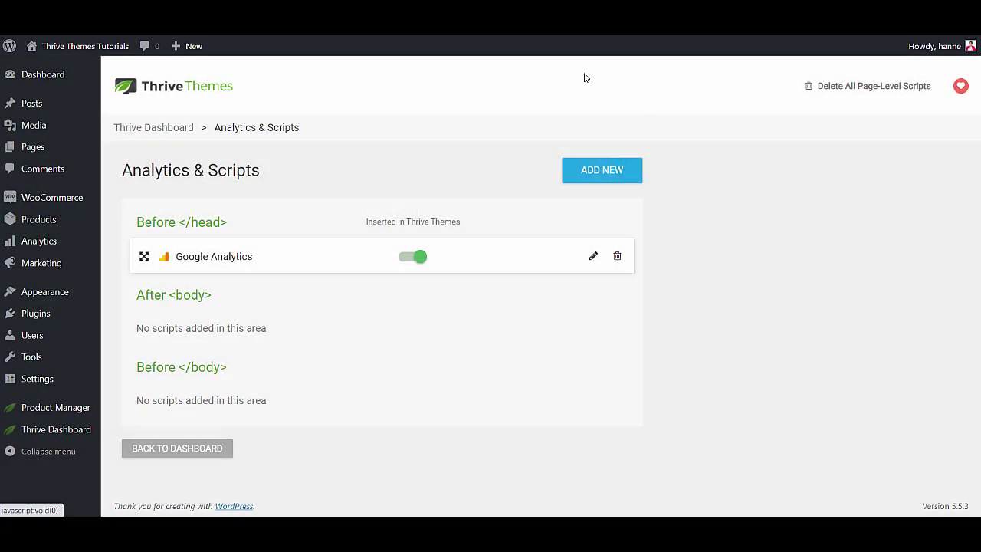